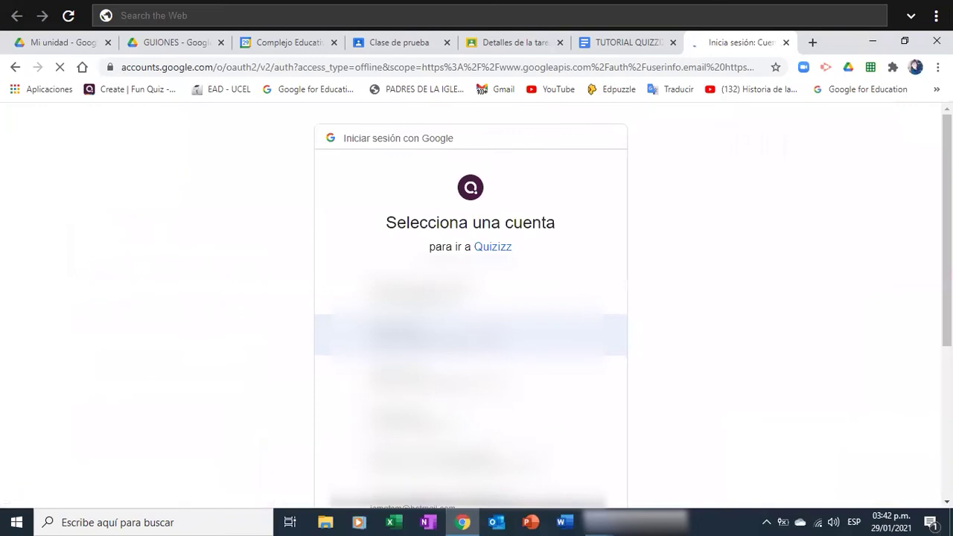
# - Sign in to Quizizz with the Google account and look through the recommended quizzes by subject on the Explorar page
pyautogui.click(471, 335)
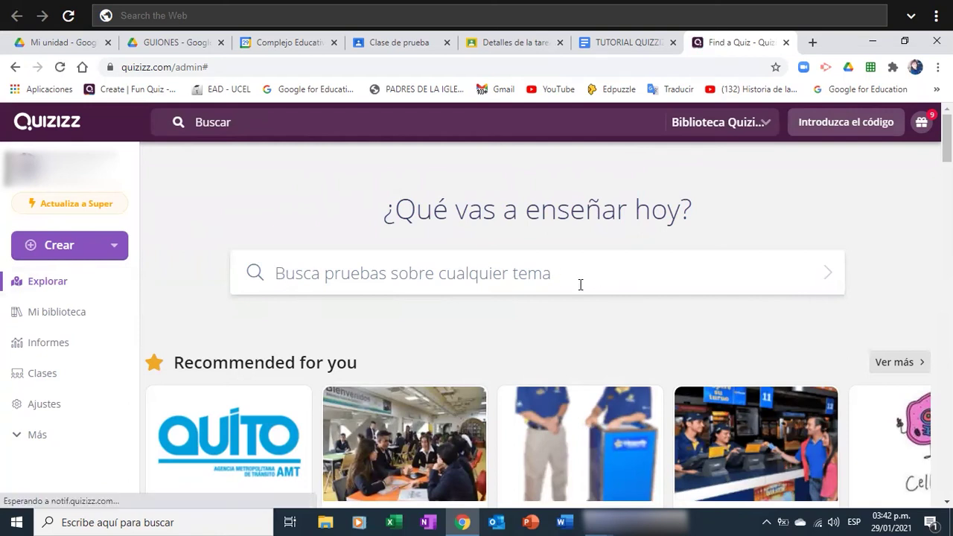
pyautogui.scroll(-5, 580, 292)
pyautogui.scroll(-6, 584, 297)
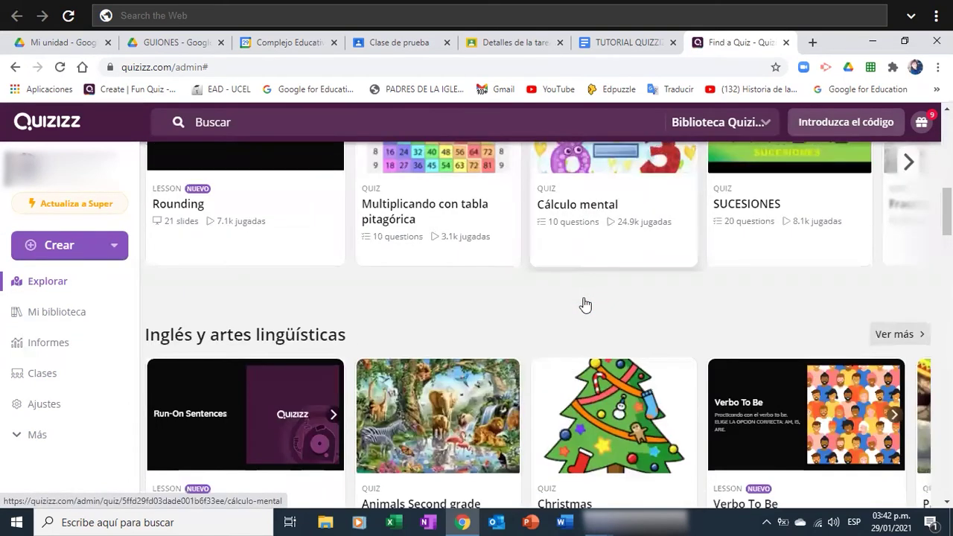
pyautogui.scroll(-6, 585, 308)
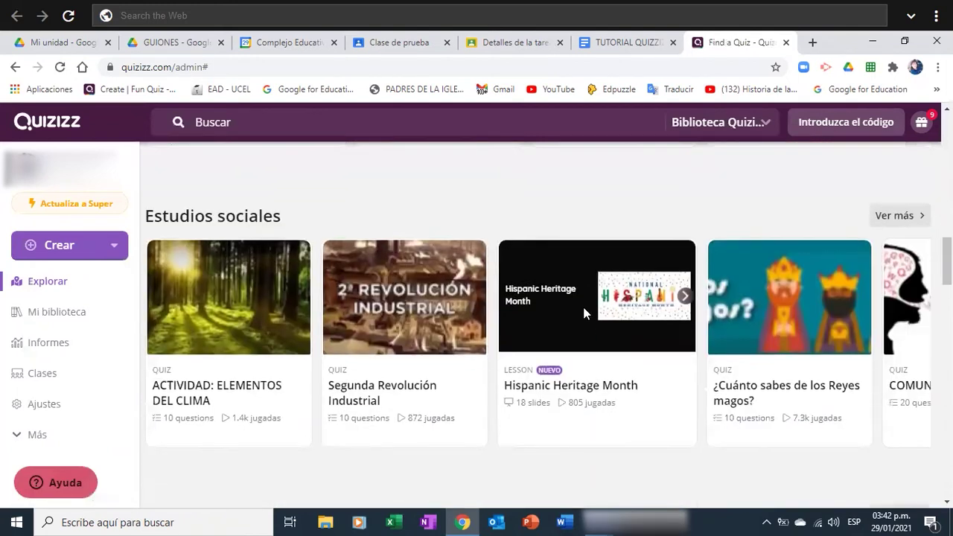
pyautogui.scroll(-6, 585, 324)
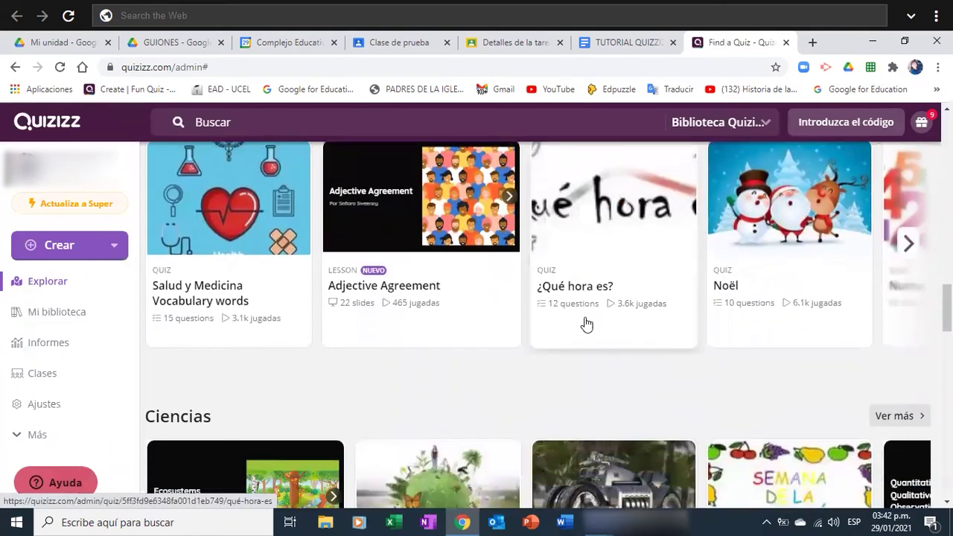
pyautogui.scroll(-2, 524, 300)
pyautogui.scroll(10, 522, 301)
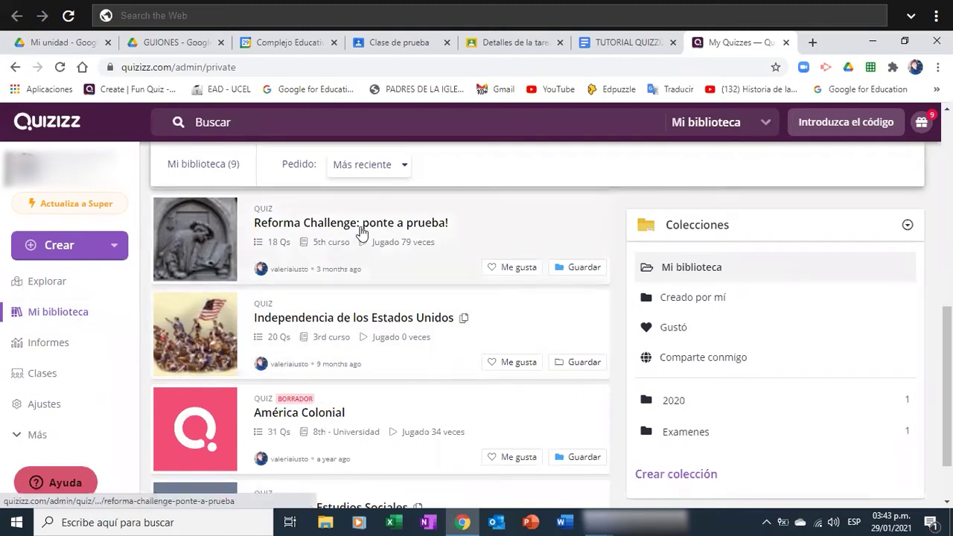
# - Look through the quizzes in Mi biblioteca and in the 2020 and Examenes collections
pyautogui.scroll(-2, 350, 274)
pyautogui.scroll(2, 350, 274)
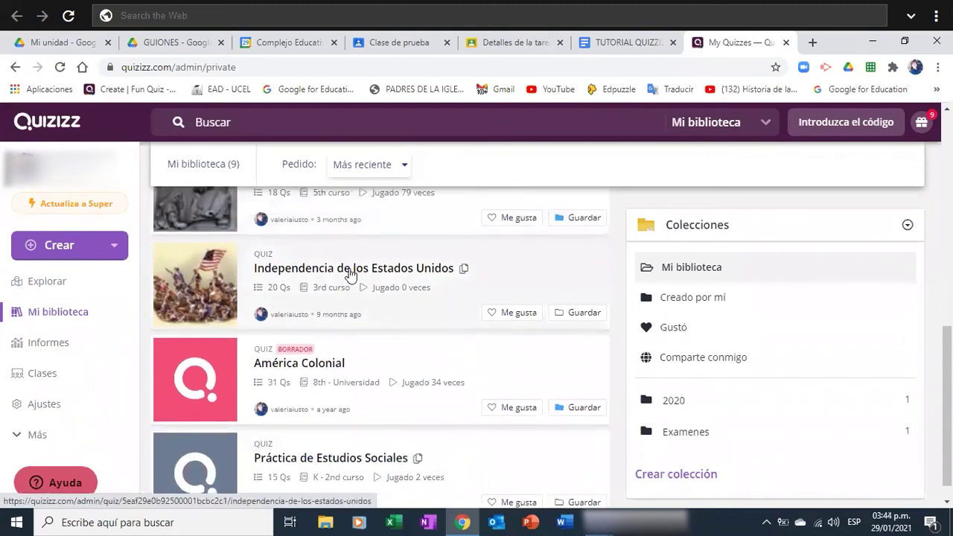
pyautogui.scroll(3, 350, 274)
pyautogui.scroll(-2, 350, 274)
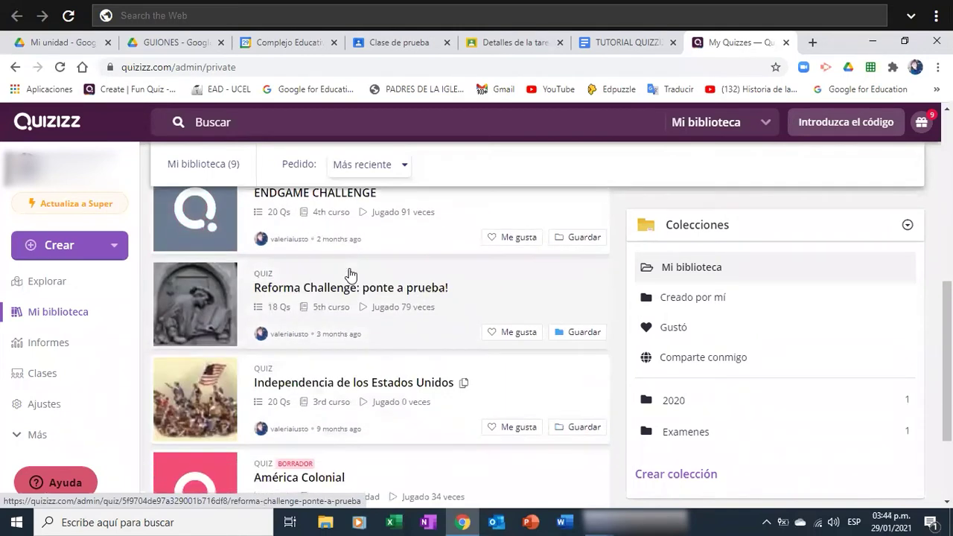
pyautogui.click(674, 404)
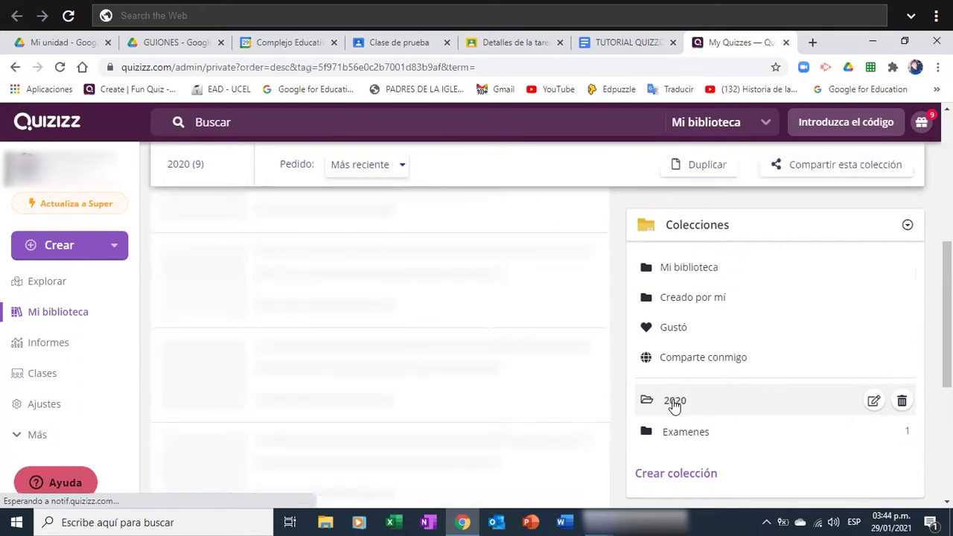
pyautogui.click(681, 432)
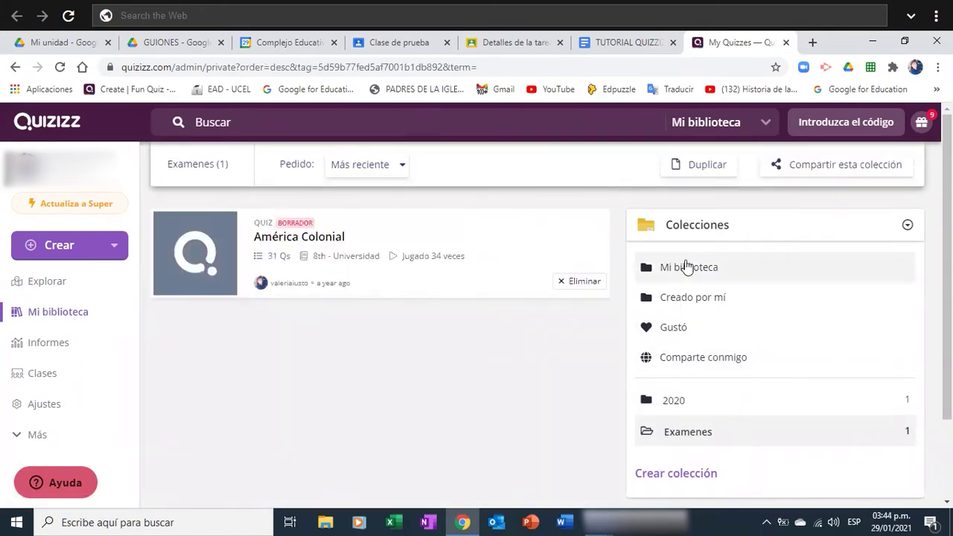
# - Open the ENDGAME CHALLENGE quiz from the Creado por mí collection
pyautogui.click(691, 298)
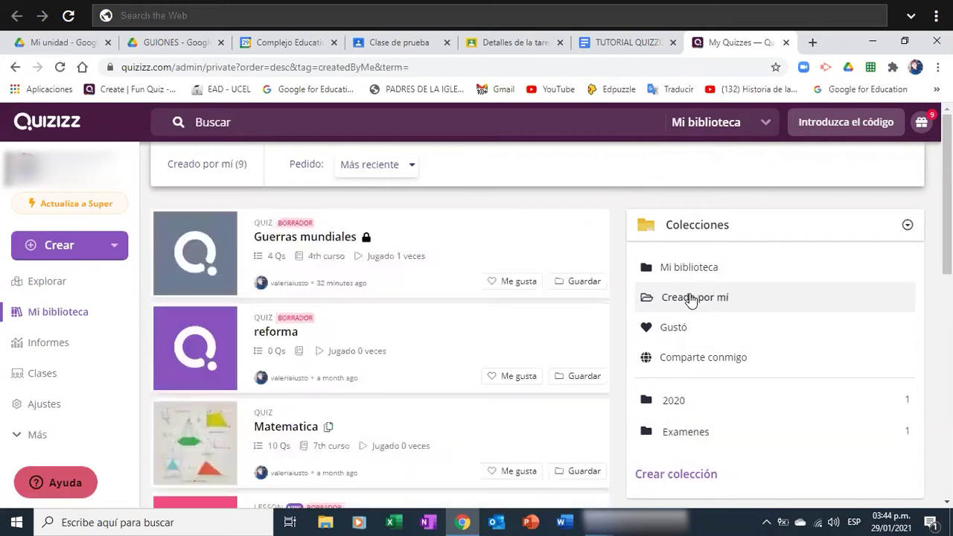
pyautogui.scroll(-3, 349, 319)
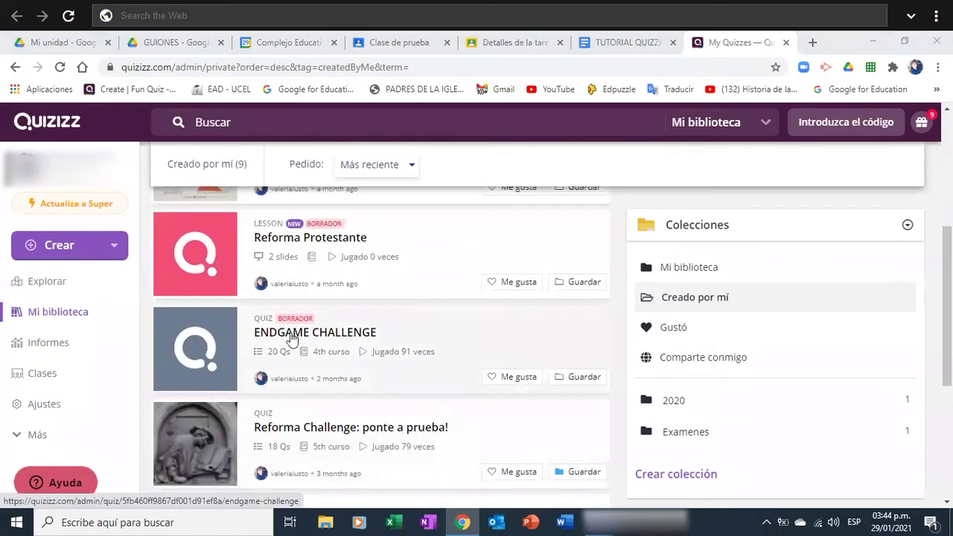
pyautogui.click(329, 337)
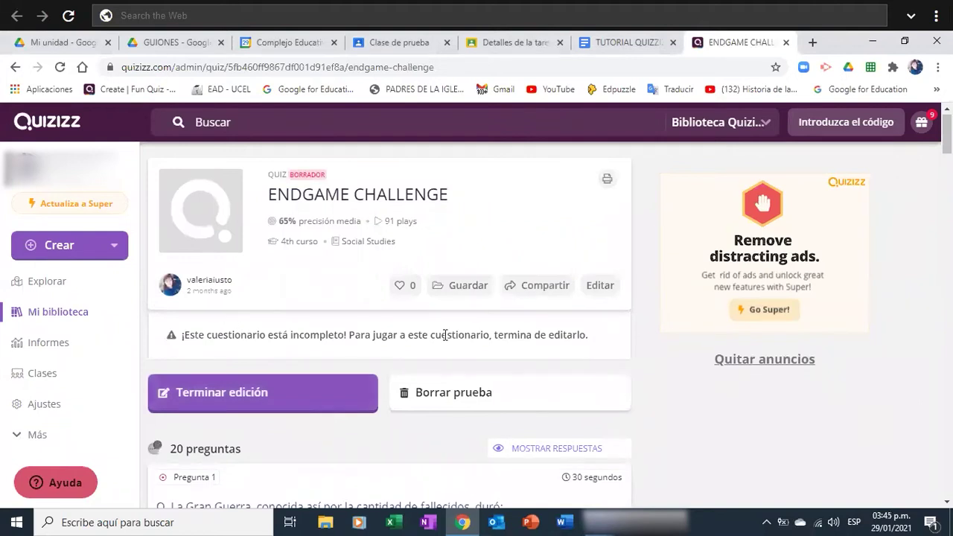
# - Examine the questions, answer options and time limits throughout the ENDGAME CHALLENGE quiz
pyautogui.scroll(-2, 387, 332)
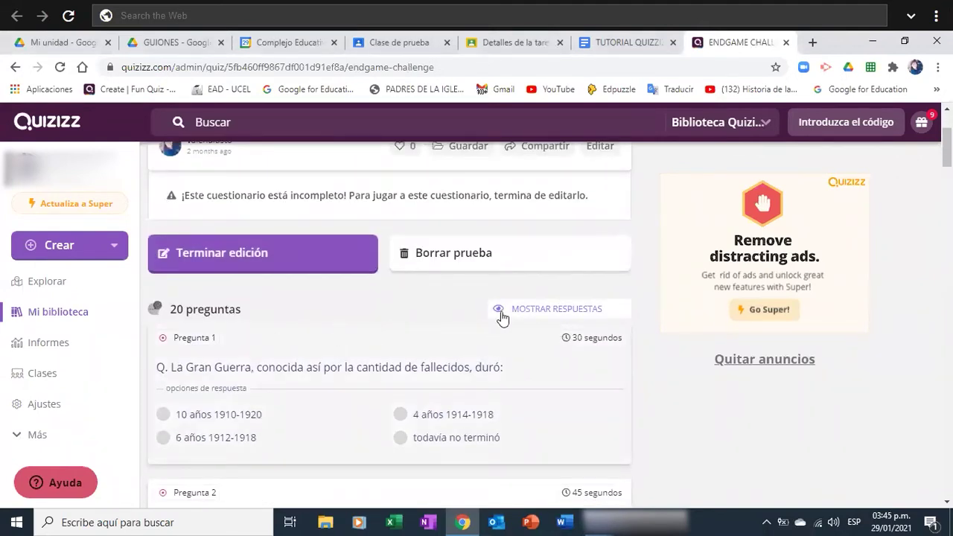
pyautogui.scroll(-1, 432, 311)
pyautogui.scroll(-6, 429, 312)
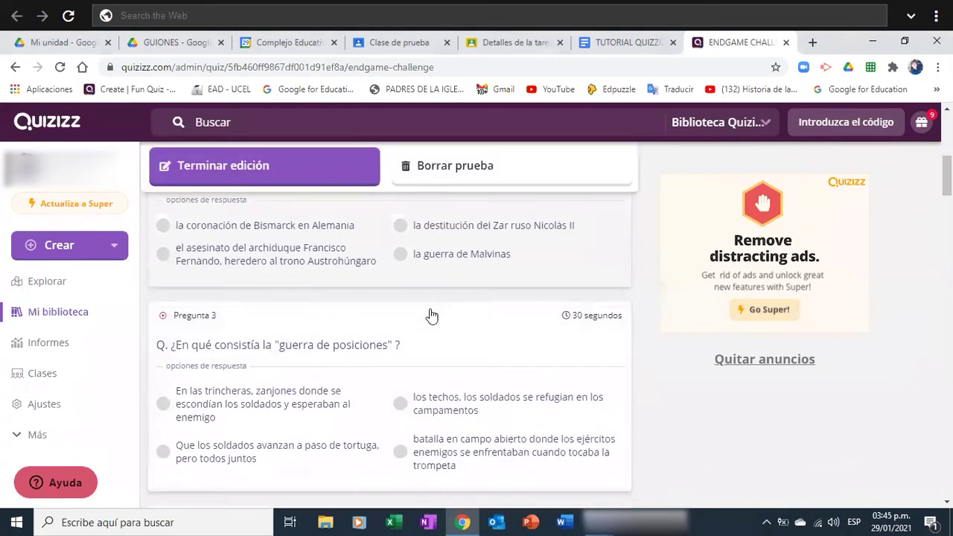
pyautogui.scroll(-2, 430, 314)
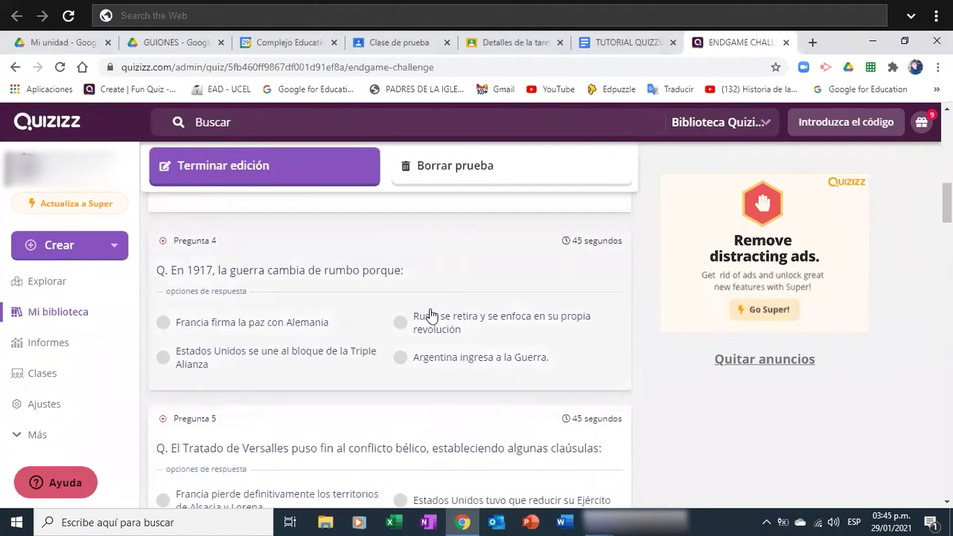
pyautogui.scroll(-3, 429, 320)
pyautogui.scroll(-4, 417, 324)
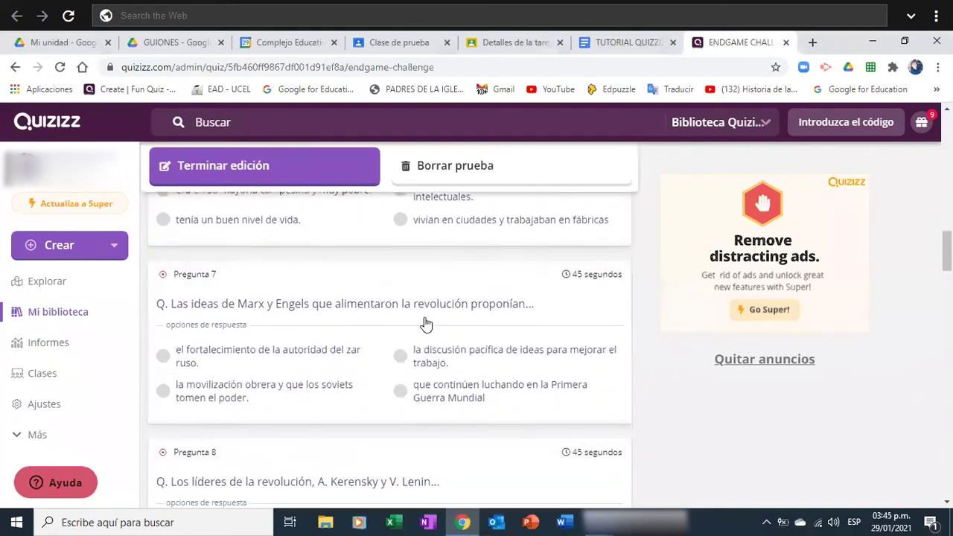
pyautogui.scroll(-1, 382, 321)
pyautogui.scroll(-6, 382, 321)
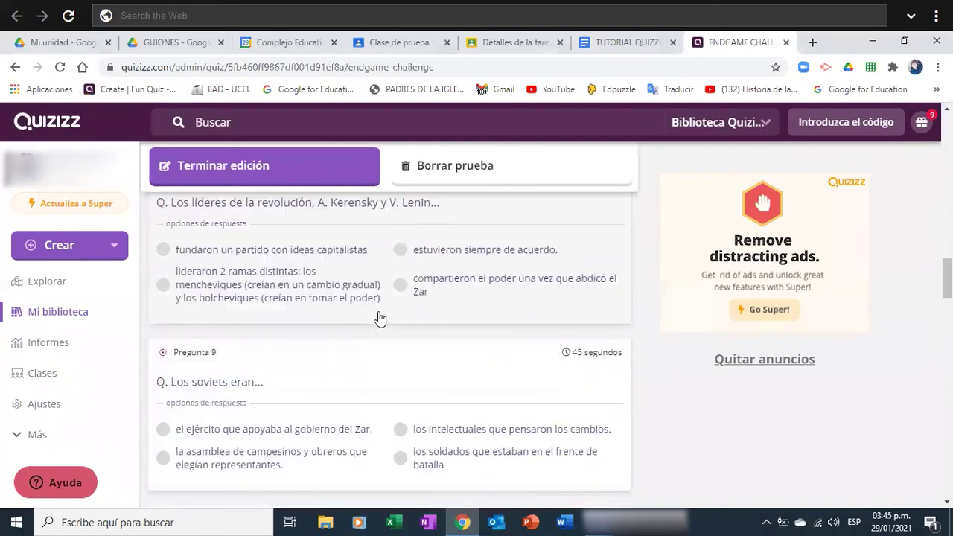
pyautogui.scroll(-10, 380, 322)
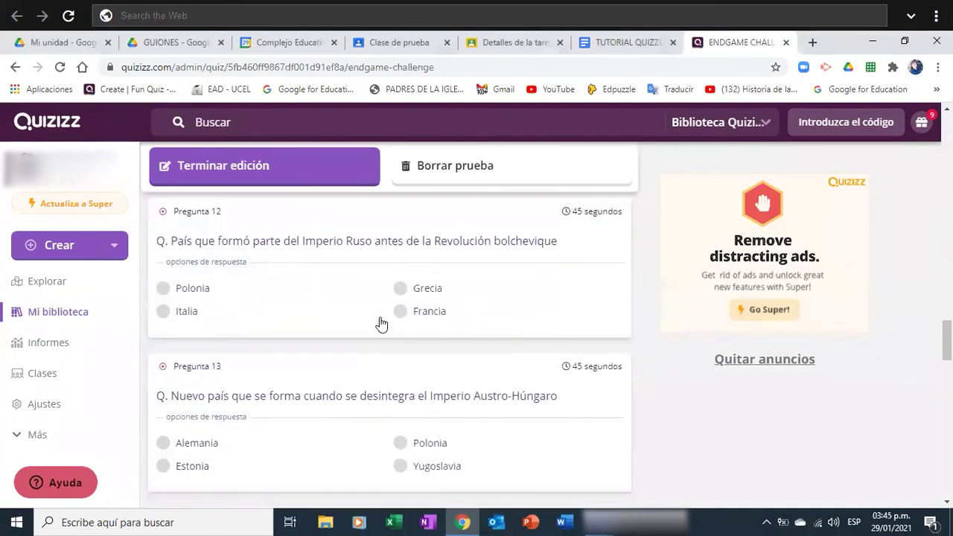
pyautogui.scroll(-10, 380, 324)
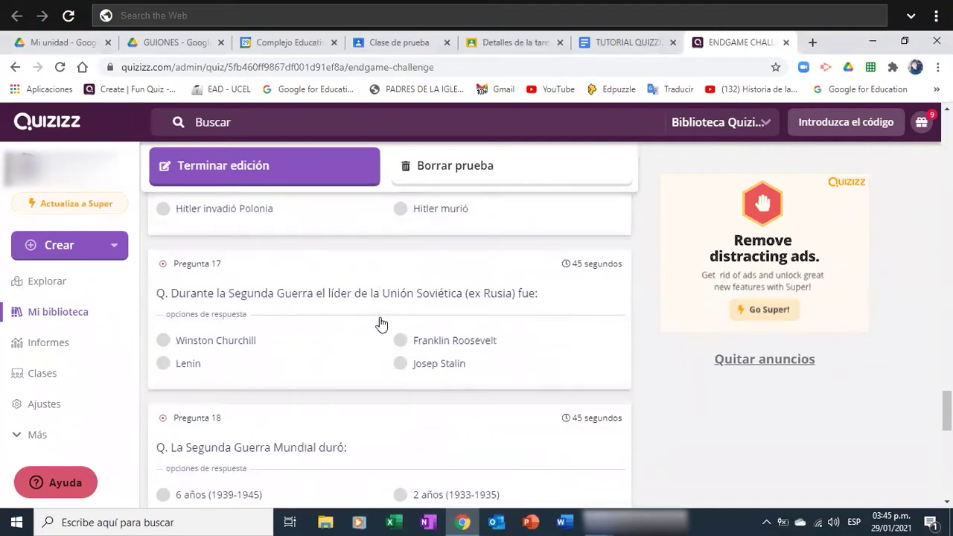
pyautogui.scroll(-5, 381, 329)
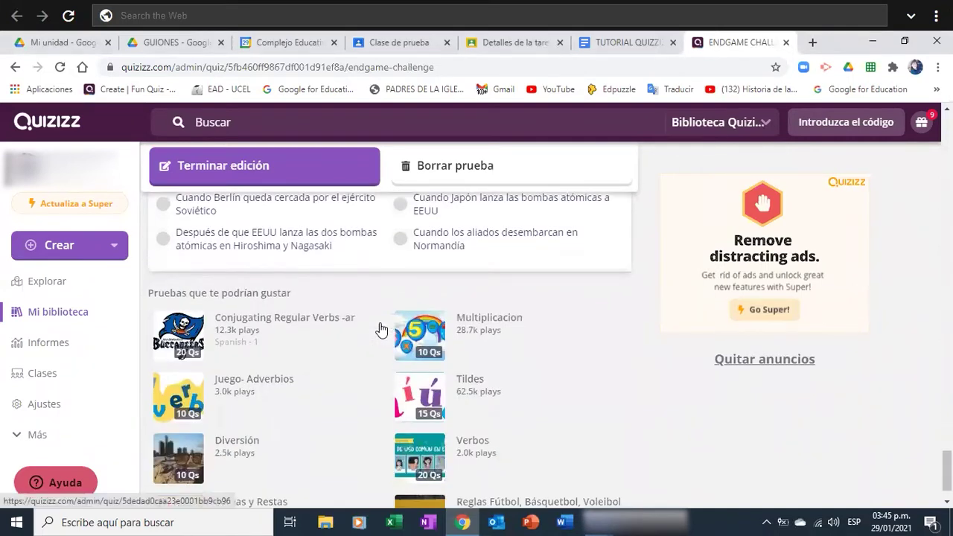
pyautogui.scroll(10, 381, 329)
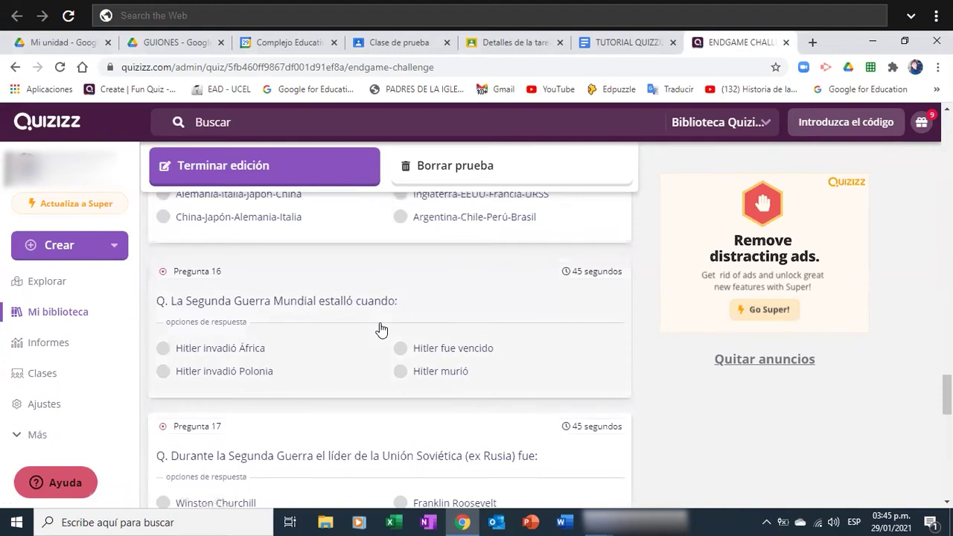
pyautogui.scroll(15, 382, 329)
pyautogui.scroll(15, 381, 330)
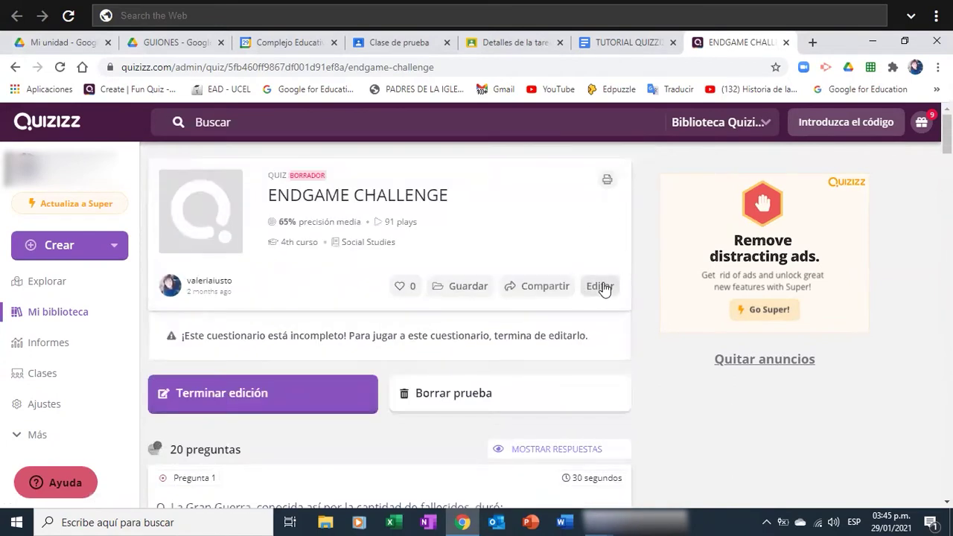
# - Open the quiz for editing and shorten answer option 1 of Pregunta 1 to "10 años"
pyautogui.click(600, 287)
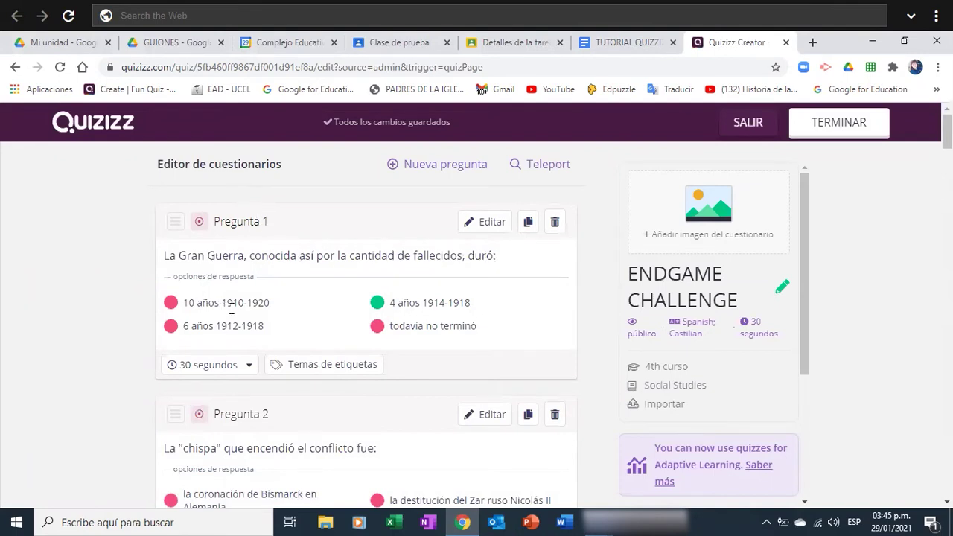
pyautogui.click(488, 222)
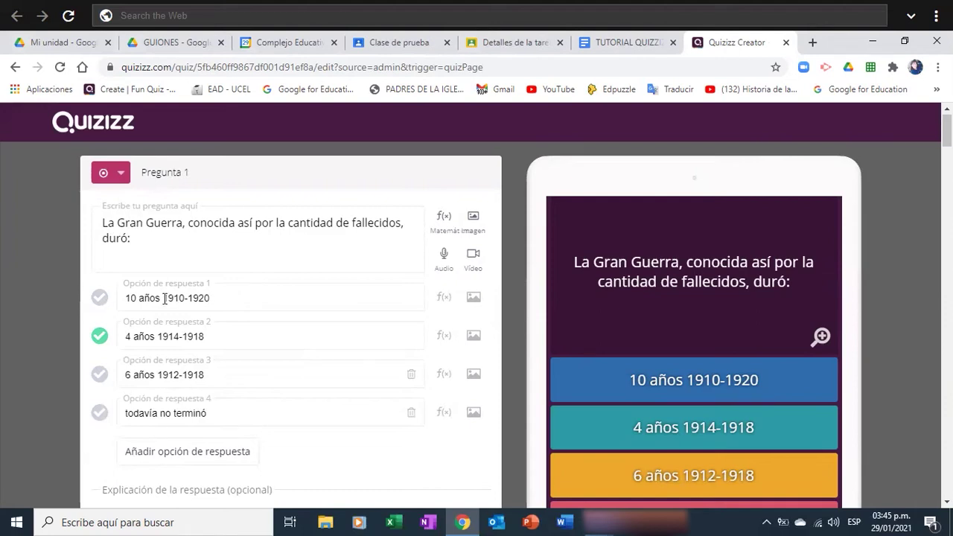
pyautogui.click(217, 300)
pyautogui.press('BackSpace')
pyautogui.press('BackSpace')
pyautogui.press('BackSpace')
pyautogui.press('BackSpace')
pyautogui.press('BackSpace')
pyautogui.press('BackSpace')
pyautogui.press('BackSpace')
pyautogui.press('BackSpace')
pyautogui.press('BackSpace')
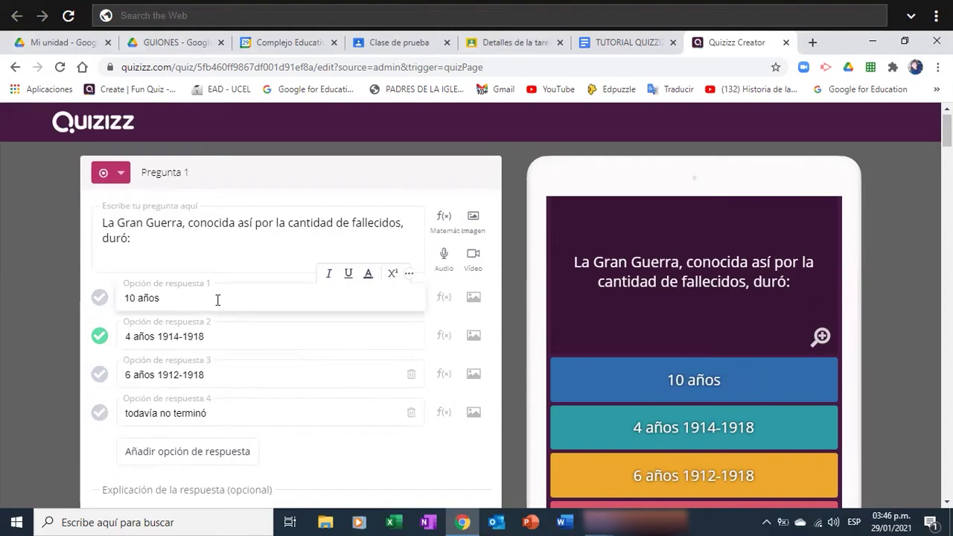
# - Add the Primera Guerra picture from the Imágenes folder to the question text of Pregunta 1
pyautogui.click(473, 216)
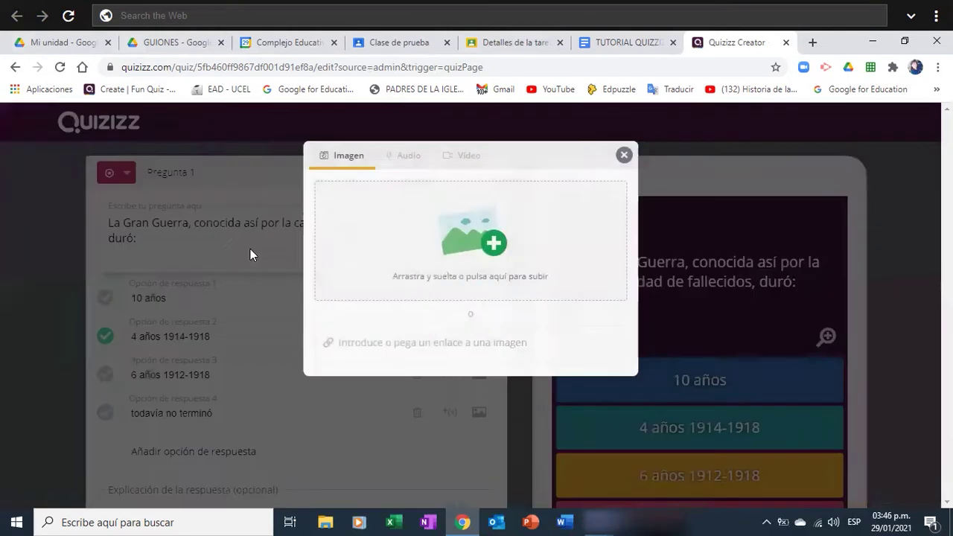
pyautogui.click(493, 238)
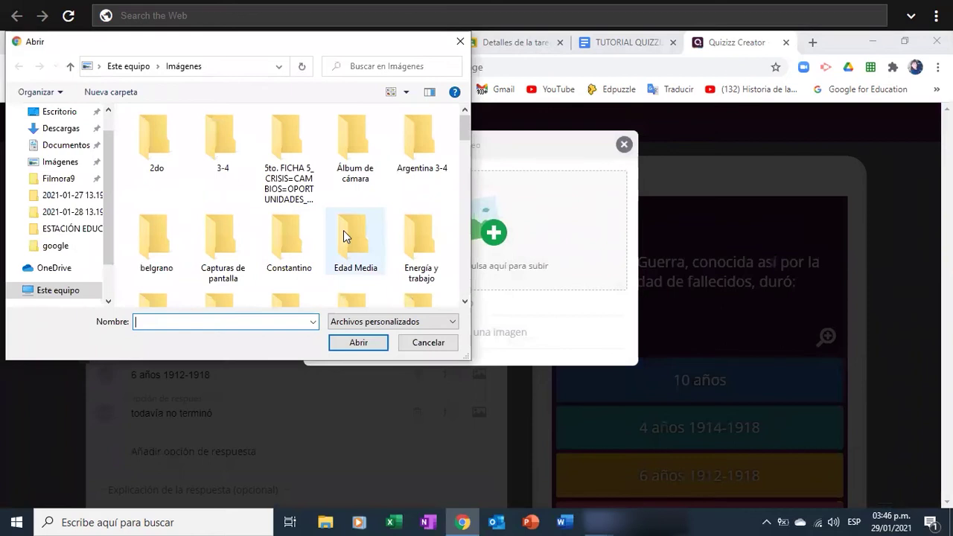
pyautogui.scroll(-2, 344, 231)
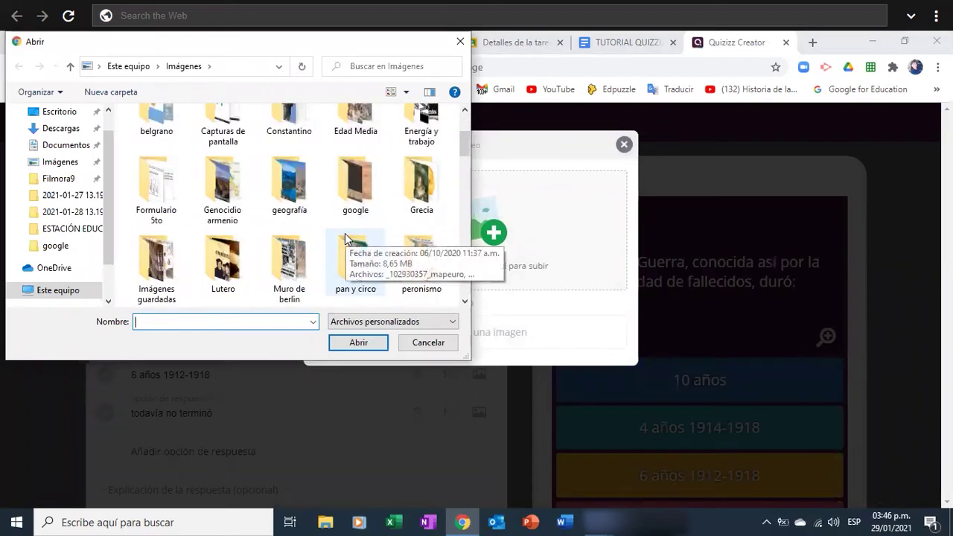
pyautogui.scroll(-4, 345, 237)
pyautogui.scroll(-8, 345, 233)
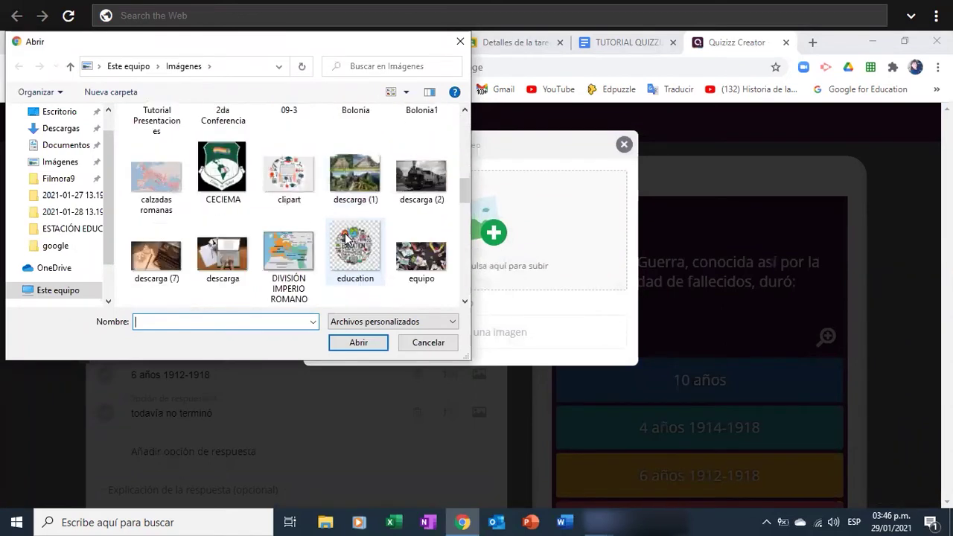
pyautogui.click(289, 212)
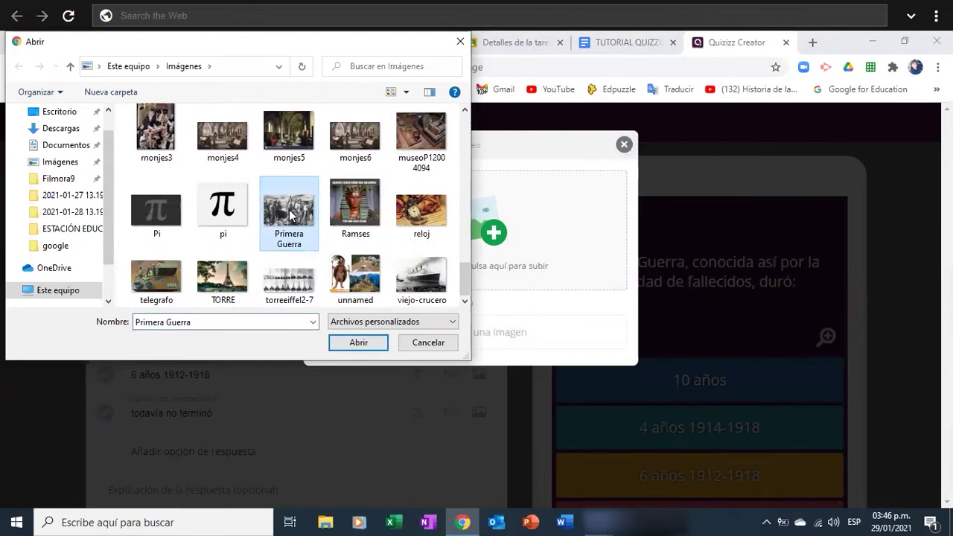
pyautogui.click(356, 344)
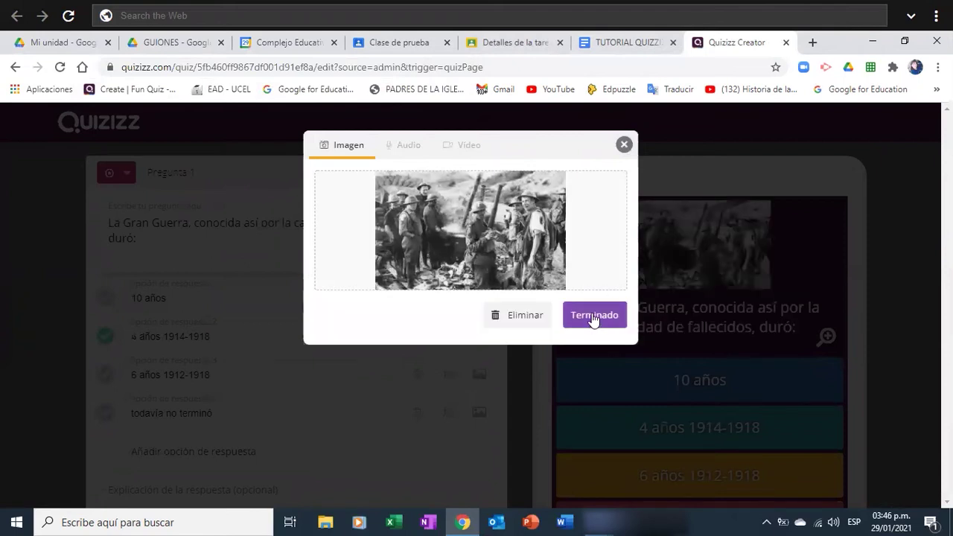
pyautogui.click(595, 315)
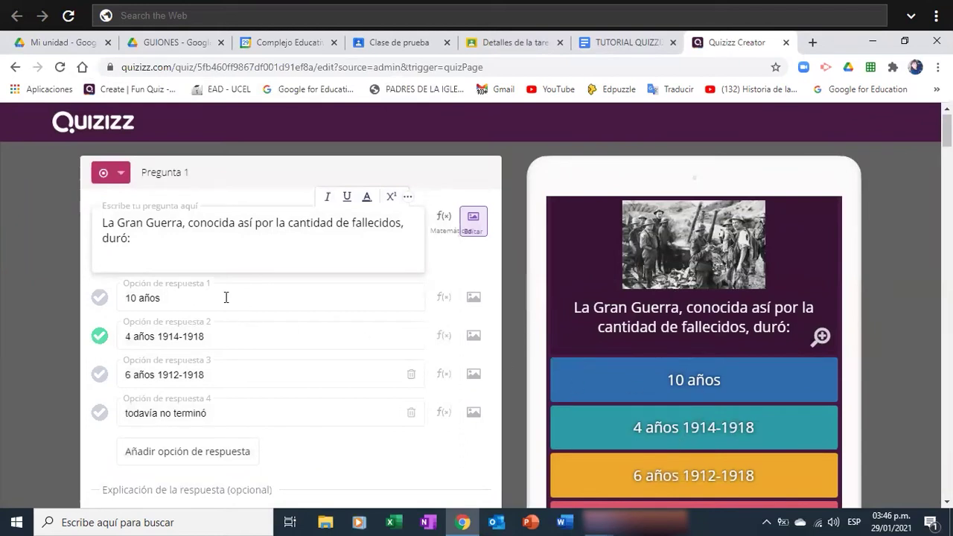
# - Set the time limit of Pregunta 1 to 60 segundos and save the question
pyautogui.scroll(-1, 202, 308)
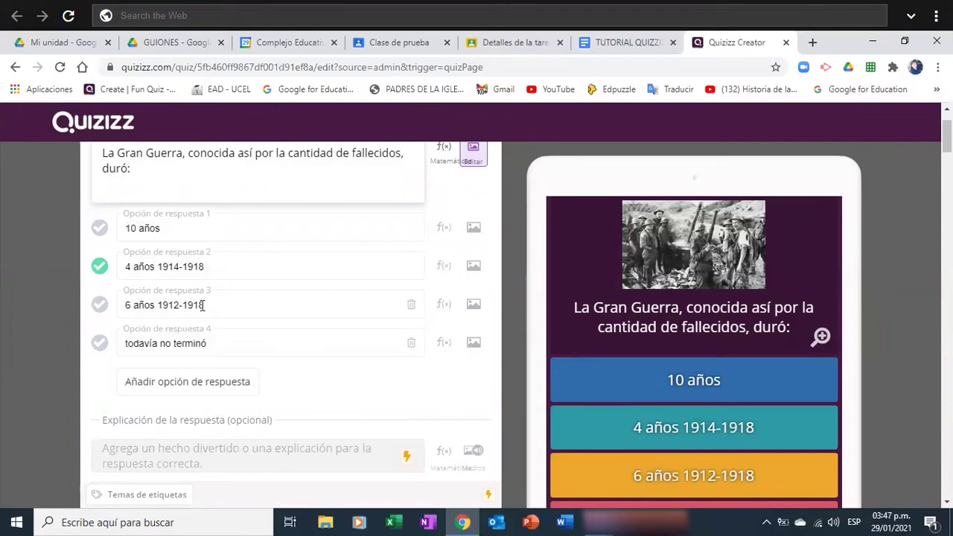
pyautogui.scroll(-2, 185, 363)
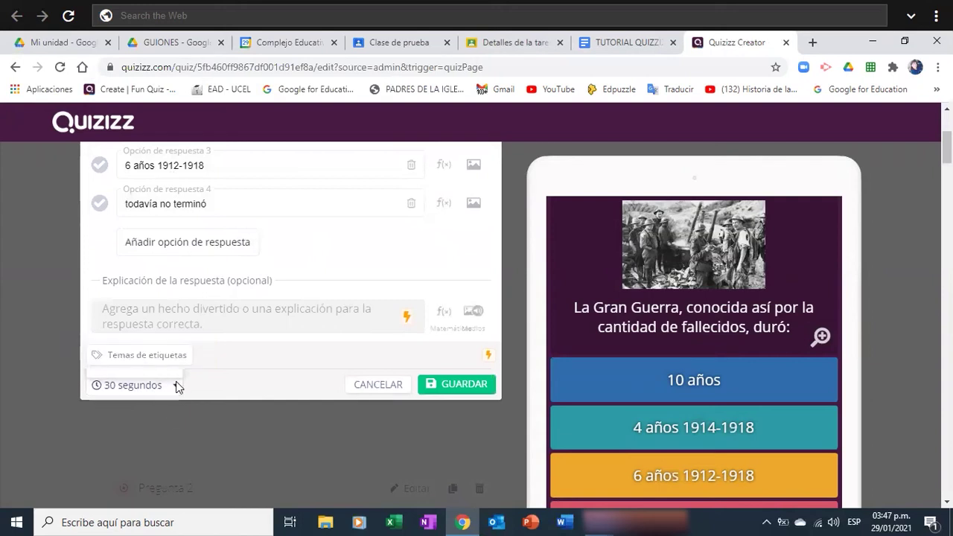
pyautogui.click(176, 386)
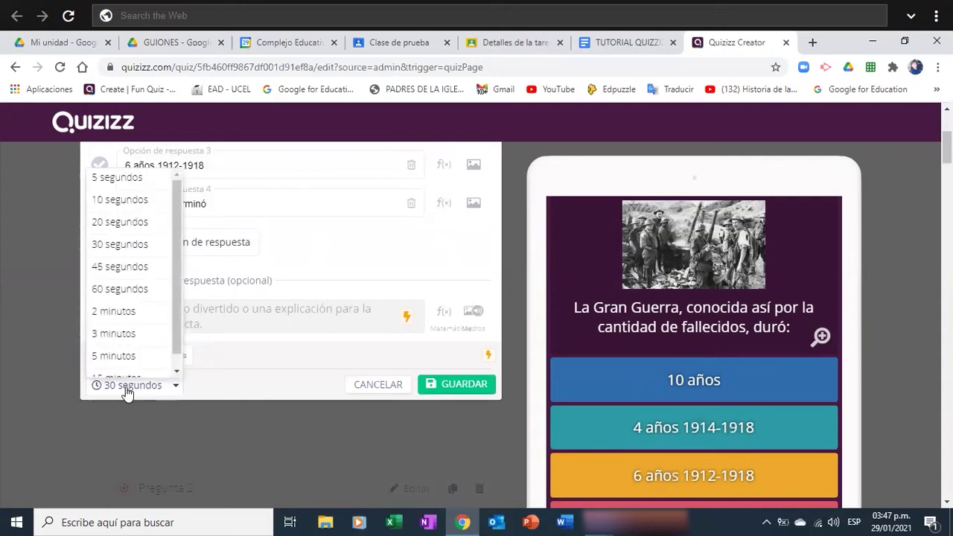
pyautogui.click(115, 289)
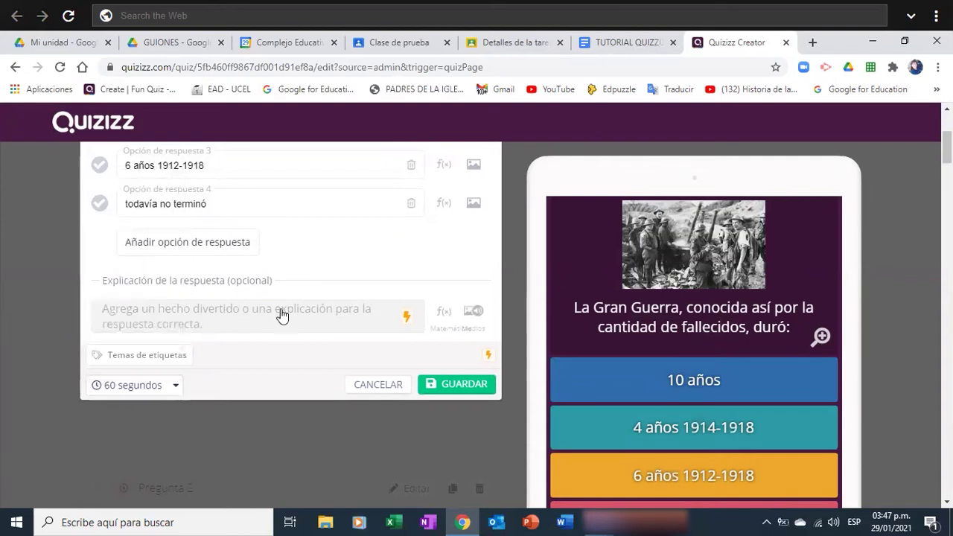
pyautogui.scroll(3, 274, 286)
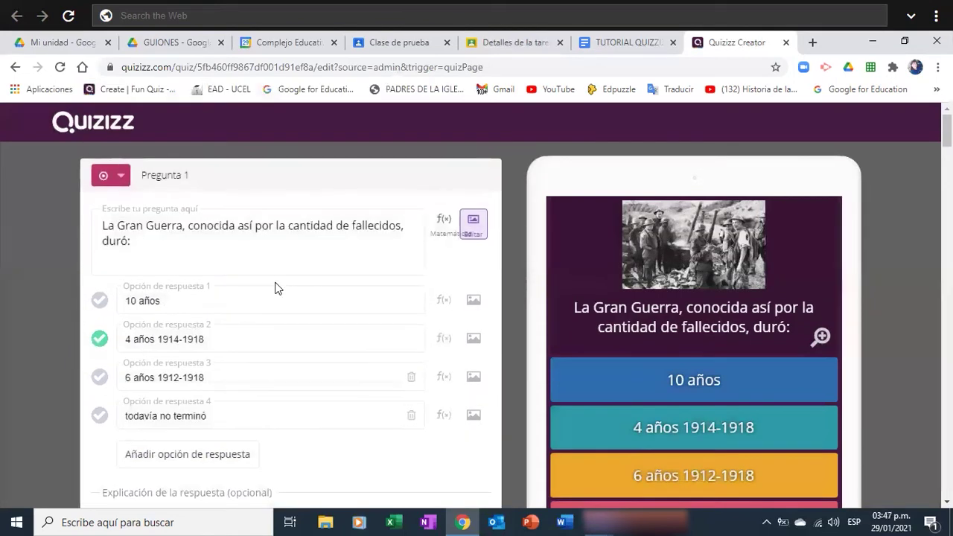
pyautogui.scroll(-4, 277, 287)
pyautogui.scroll(-2, 278, 291)
pyautogui.click(453, 183)
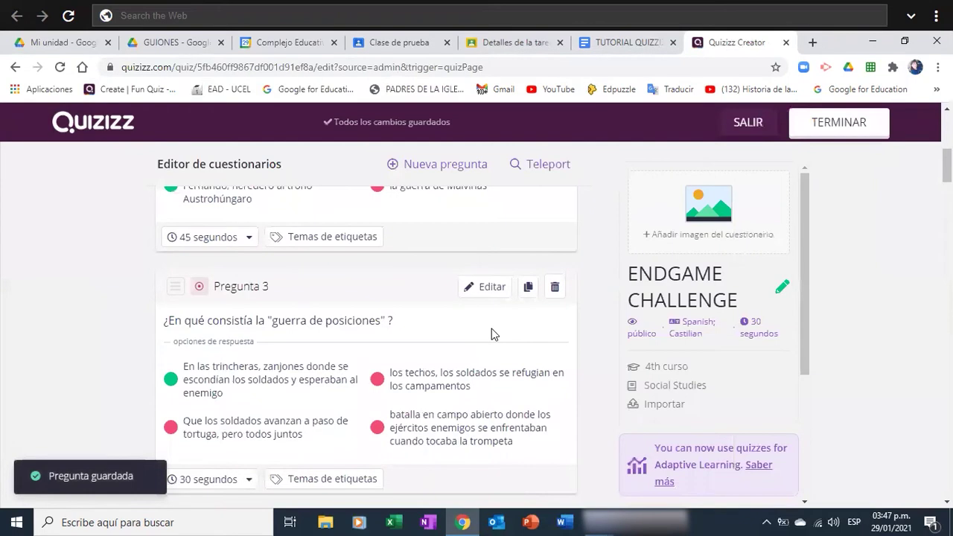
# - Reorder the questions so the "chispa" question comes first, "guerra de posiciones" second and La Gran Guerra third, and finish reordering
pyautogui.scroll(1, 248, 261)
pyautogui.scroll(3, 246, 261)
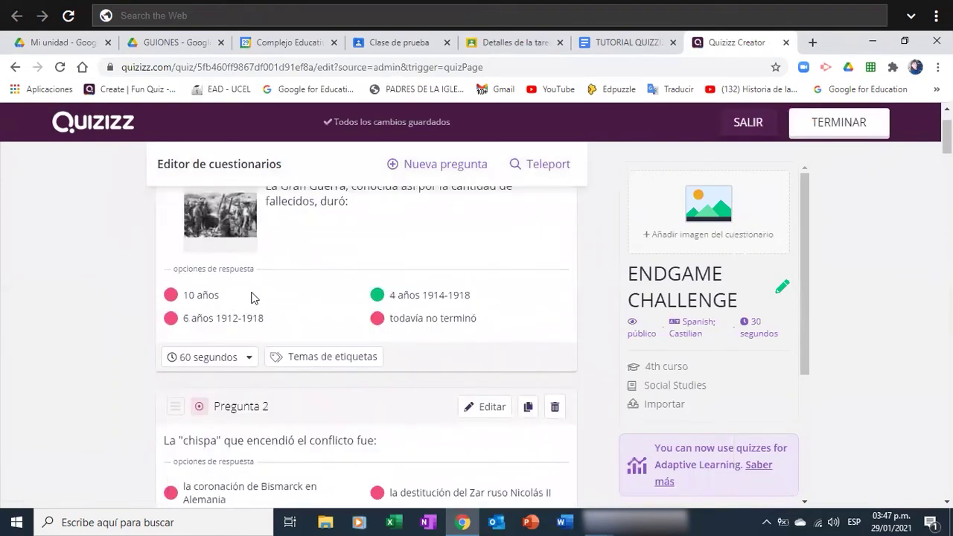
pyautogui.scroll(1, 248, 304)
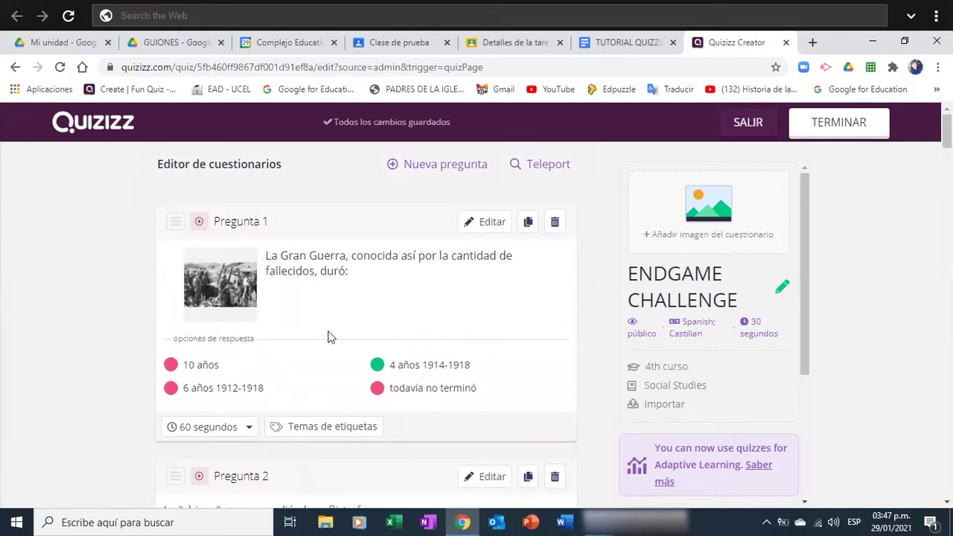
pyautogui.scroll(-1, 331, 337)
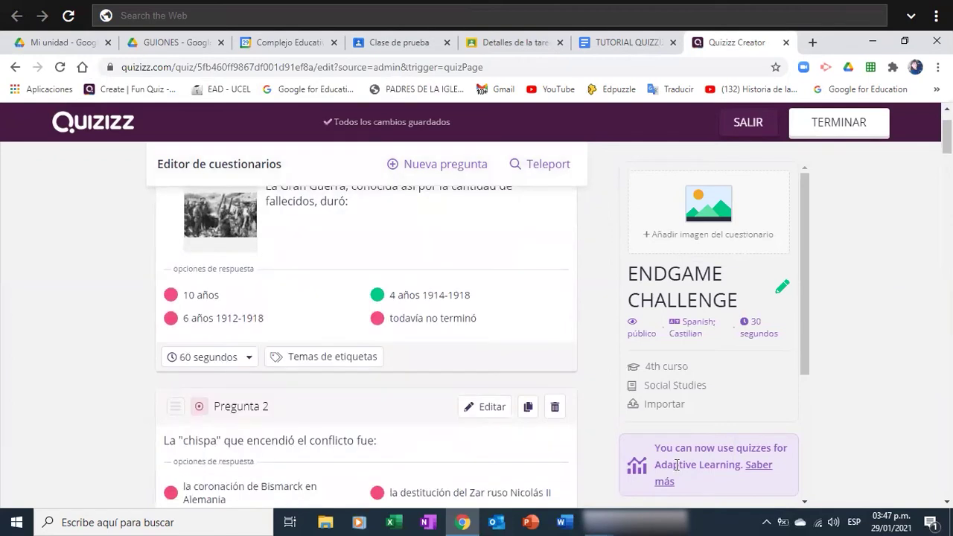
pyautogui.scroll(-2, 677, 465)
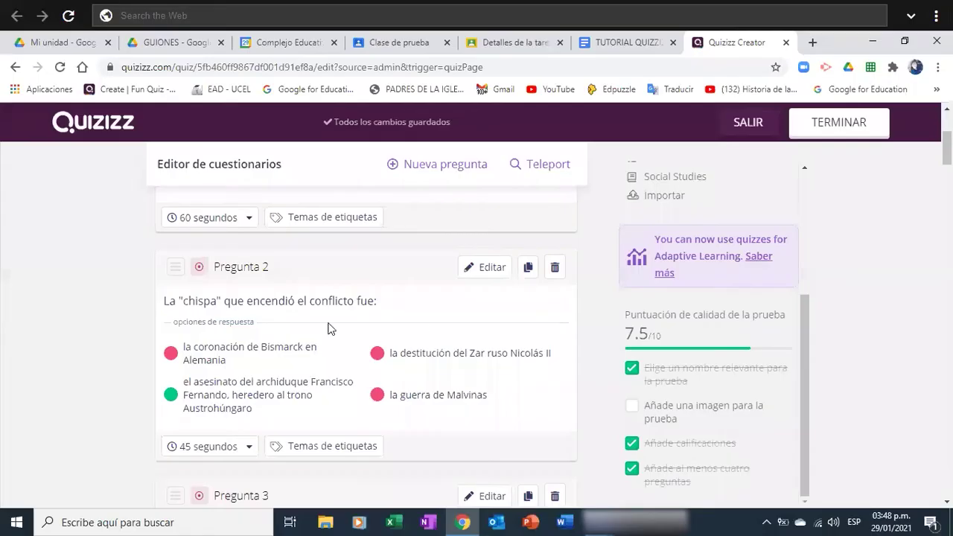
pyautogui.click(172, 273)
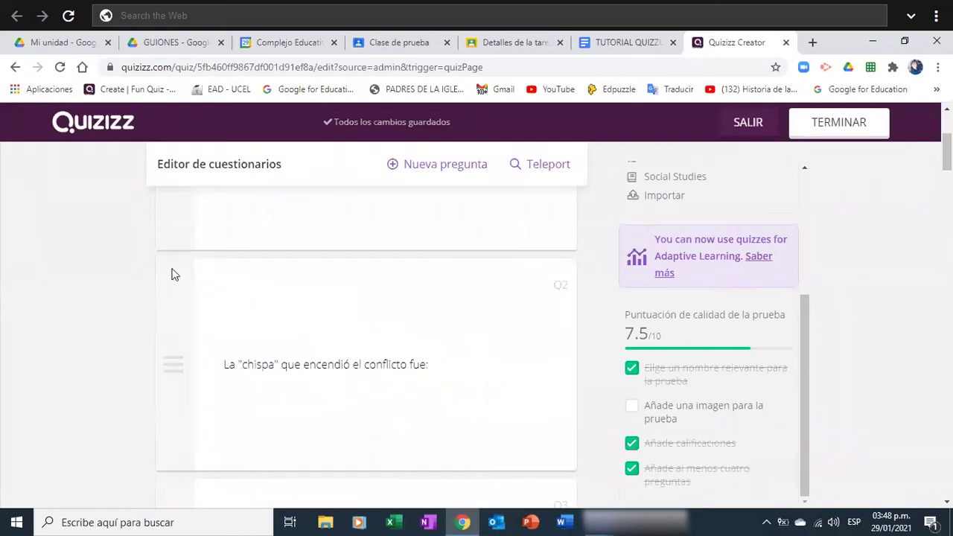
pyautogui.moveTo(172, 279); pyautogui.dragTo(170, 327)
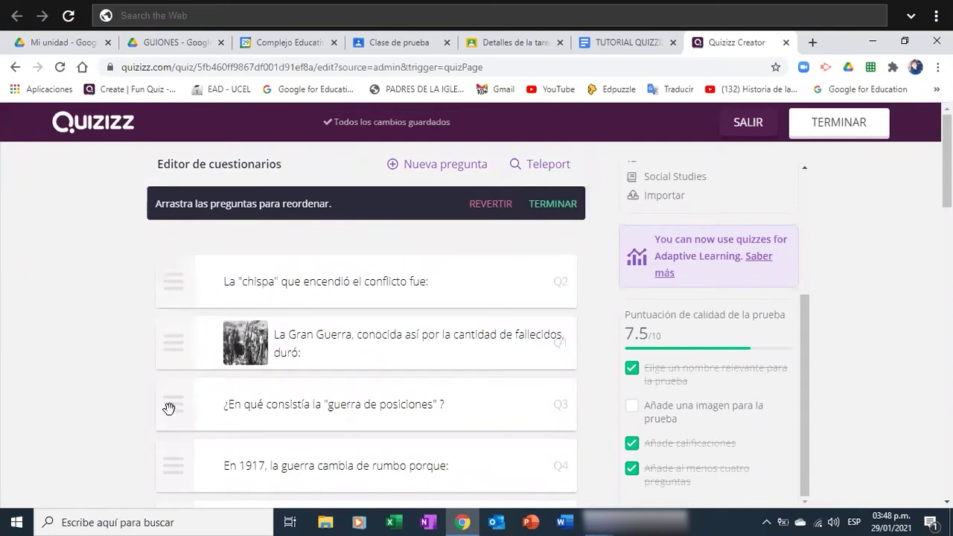
pyautogui.moveTo(170, 407); pyautogui.dragTo(166, 318)
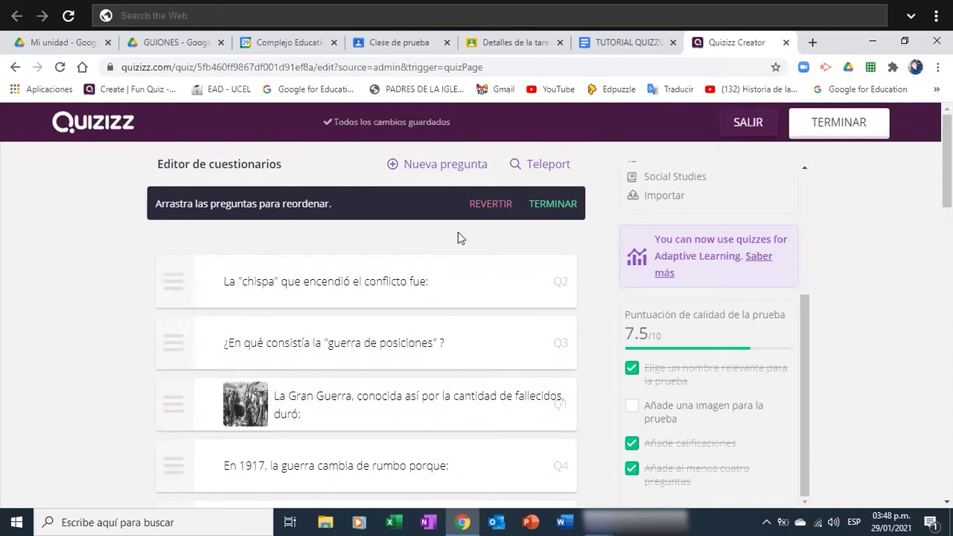
pyautogui.click(551, 204)
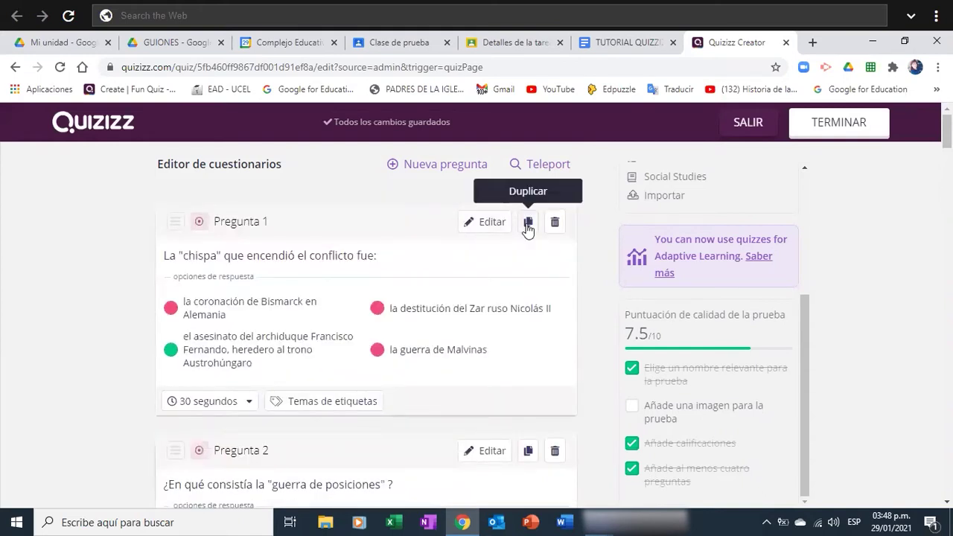
# - Duplicate the "chispa" question, return to the question list and start adding a new question
pyautogui.click(529, 224)
pyautogui.click(528, 223)
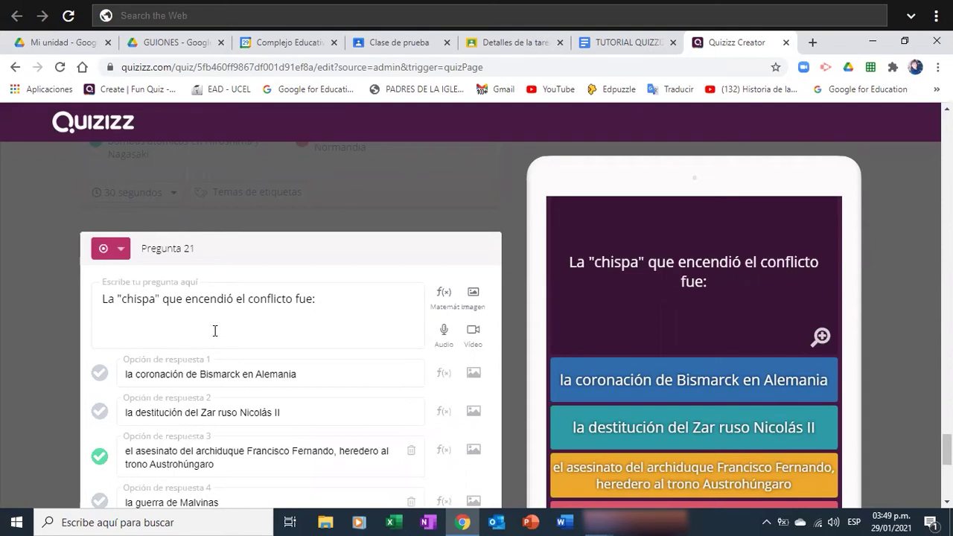
pyautogui.click(734, 310)
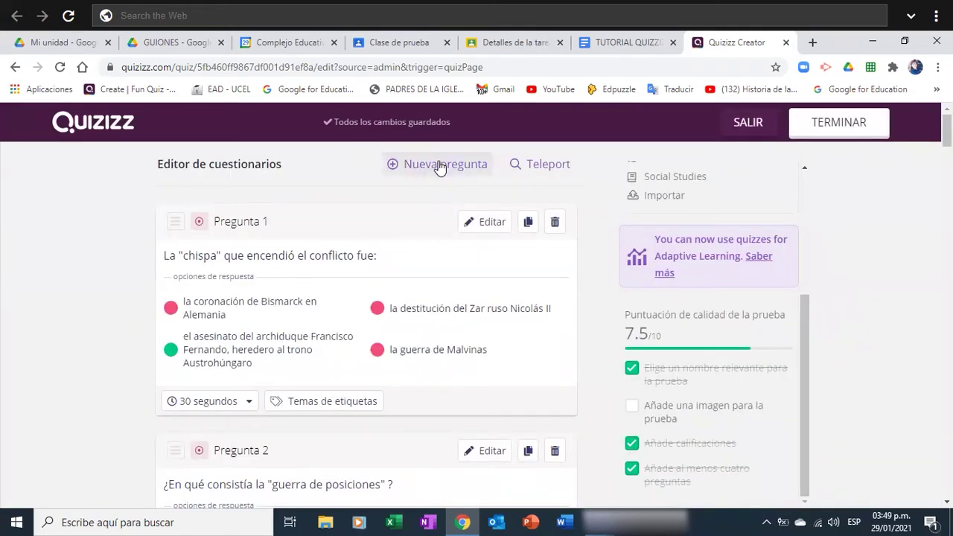
pyautogui.click(441, 165)
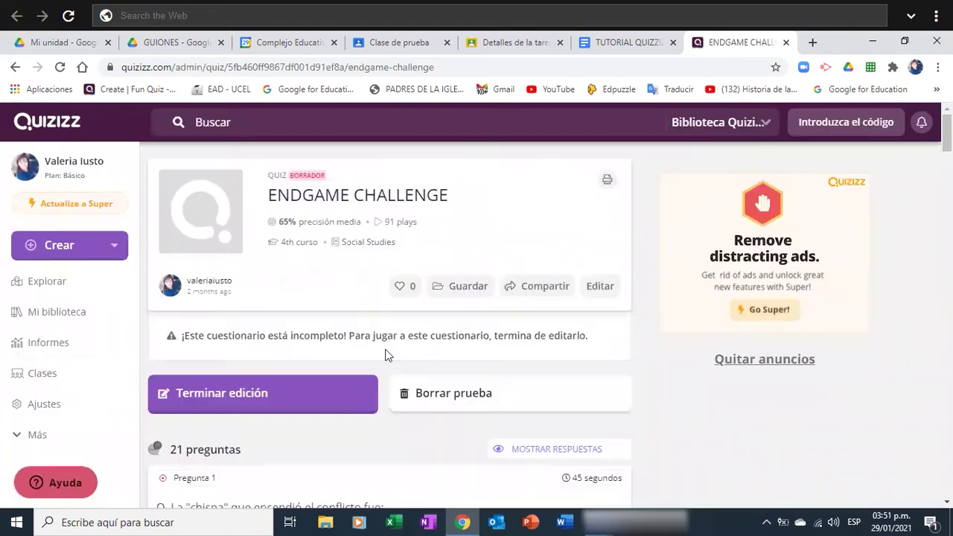
# - Create a new quiz named "Primera 1º Guerra Mundial" with Historia as its subject
pyautogui.click(58, 248)
pyautogui.click(192, 313)
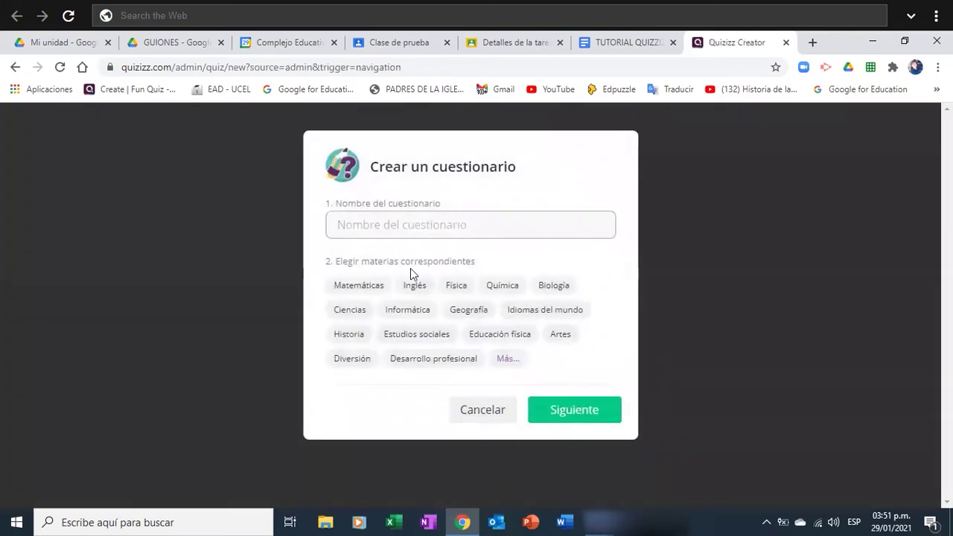
pyautogui.click(385, 222)
pyautogui.write('Pri')
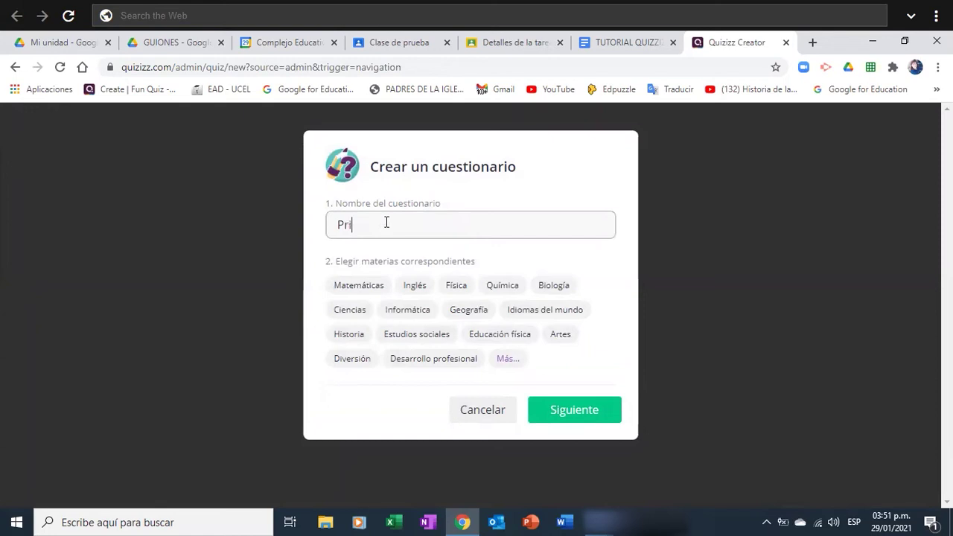
pyautogui.write('mera II Guerra Mundial')
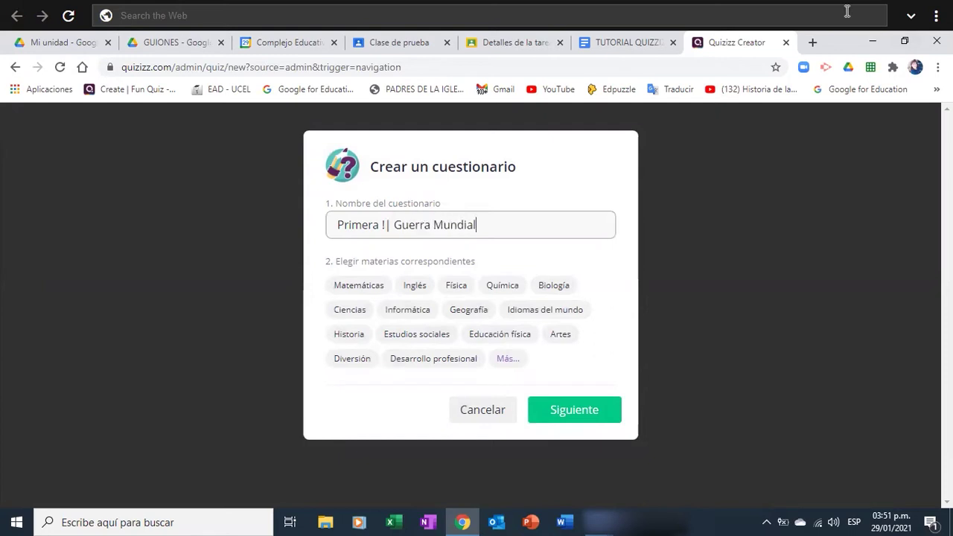
pyautogui.press('BackSpace')
pyautogui.press('BackSpace')
pyautogui.write('1°')
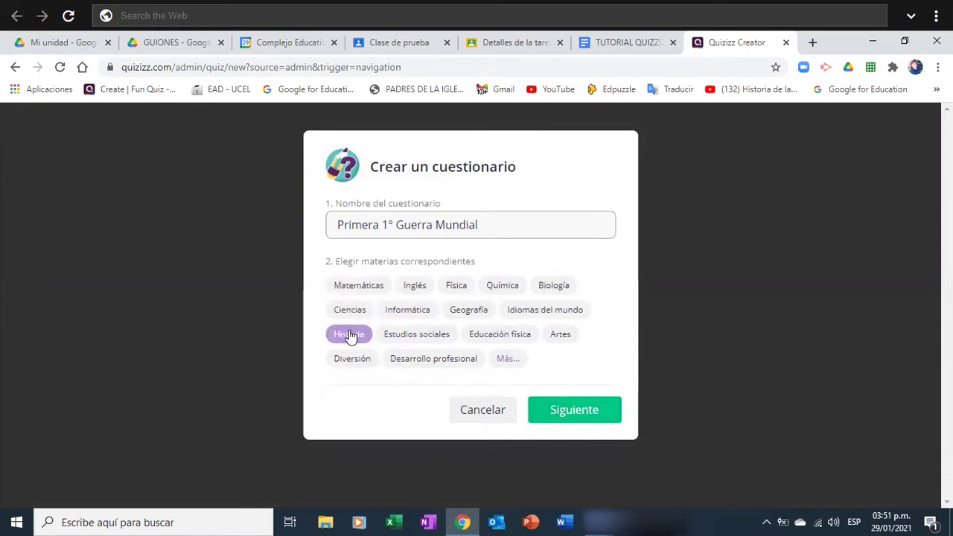
pyautogui.click(349, 334)
pyautogui.click(564, 410)
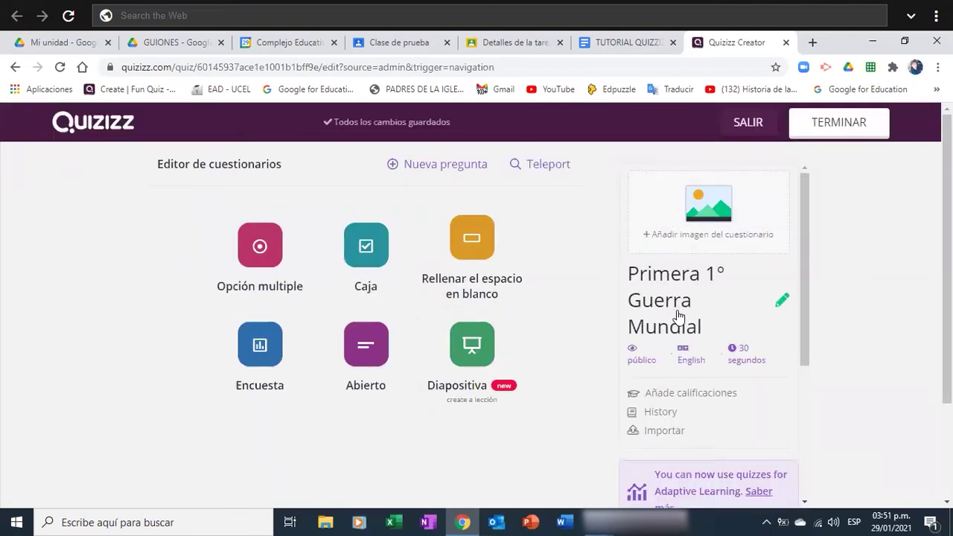
# - Add the picture Primera Guerra.jfif as the title image in the new quiz's information
pyautogui.click(700, 216)
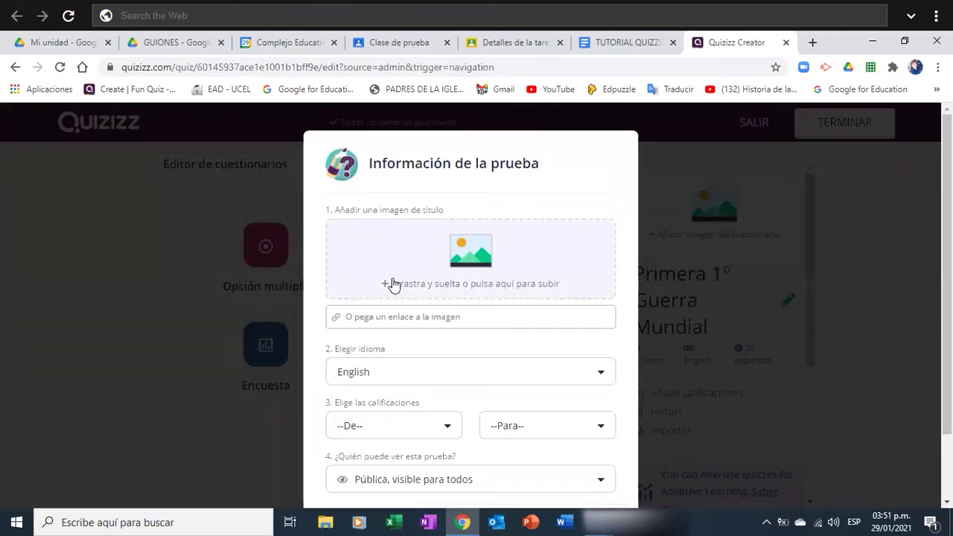
pyautogui.click(395, 281)
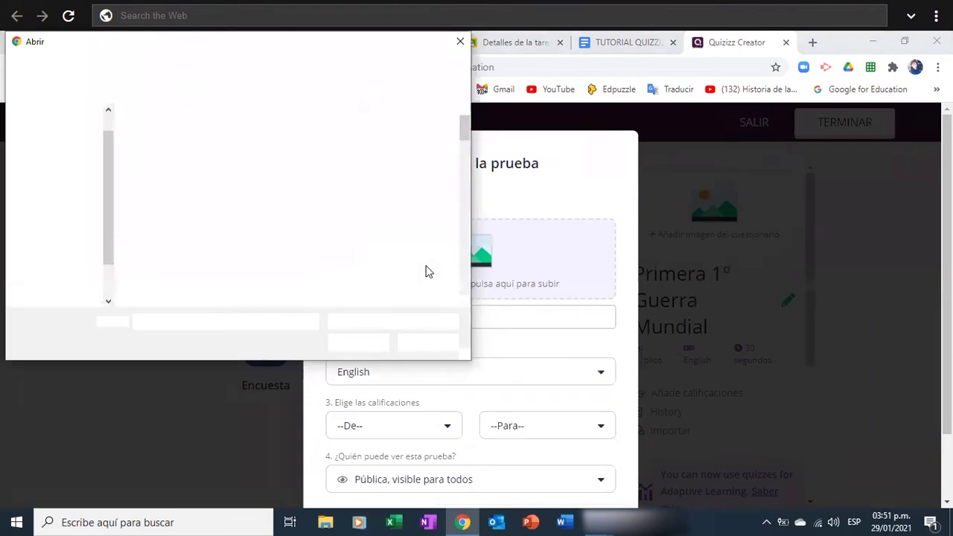
pyautogui.write('p')
pyautogui.click(172, 398)
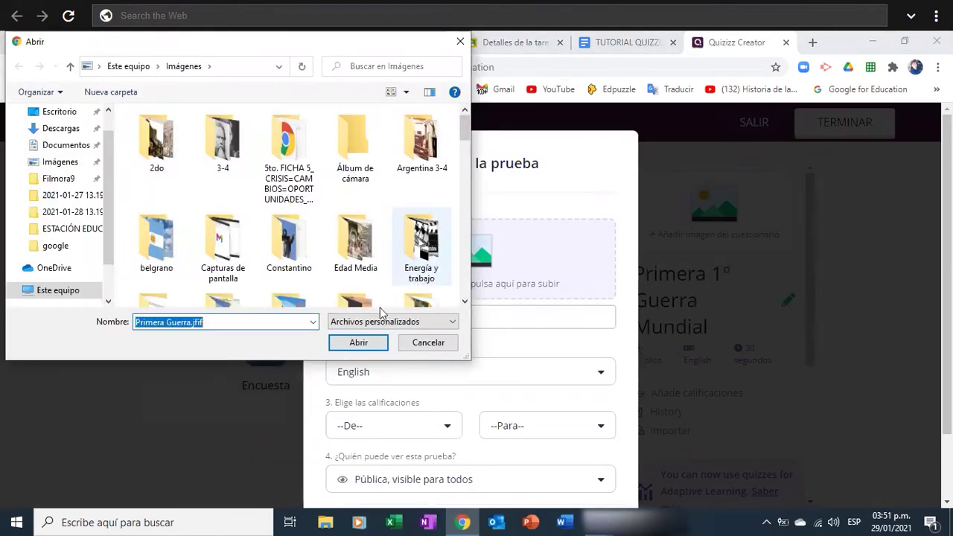
pyautogui.click(359, 342)
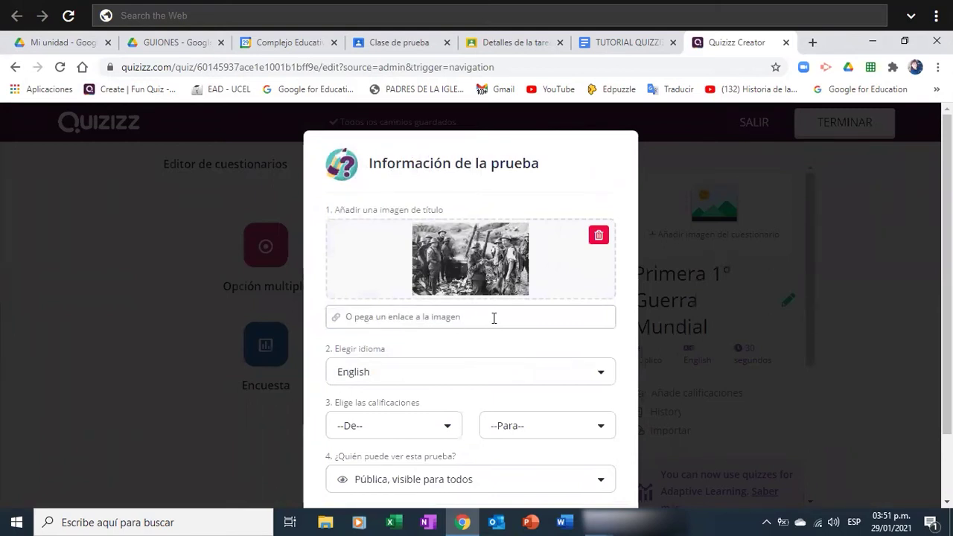
# - Set the quiz's grade range from 4th to 4th, choose public visibility for everyone and save the quiz information
pyautogui.scroll(-1, 494, 318)
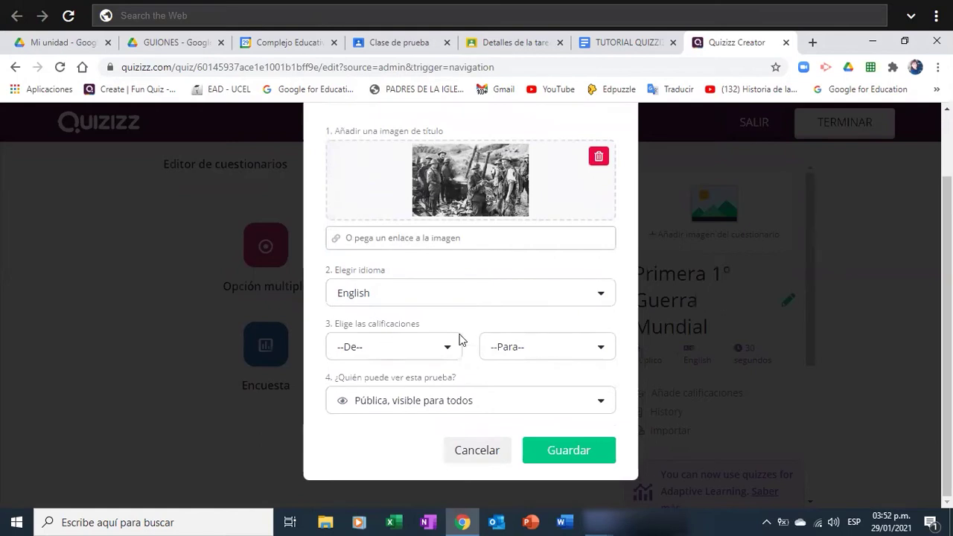
pyautogui.click(449, 349)
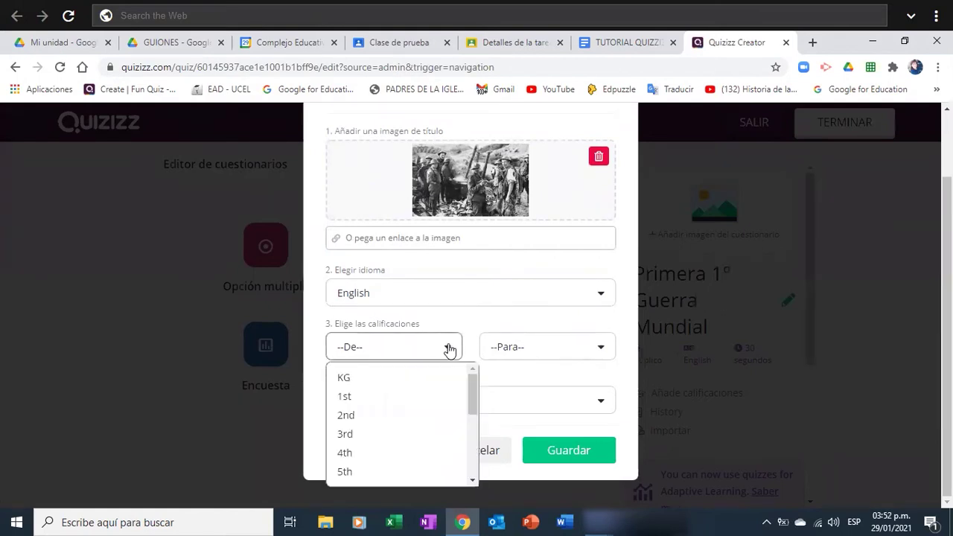
pyautogui.click(343, 453)
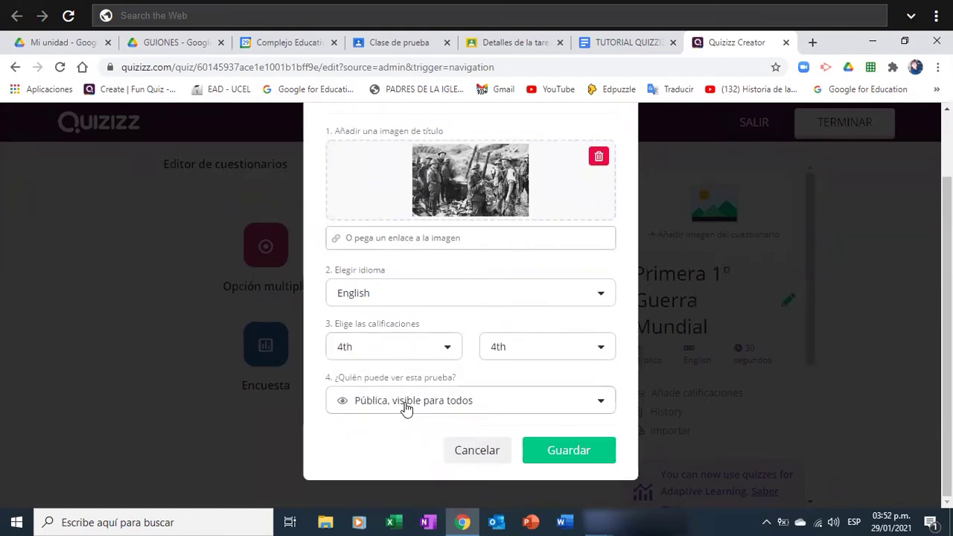
pyautogui.click(602, 400)
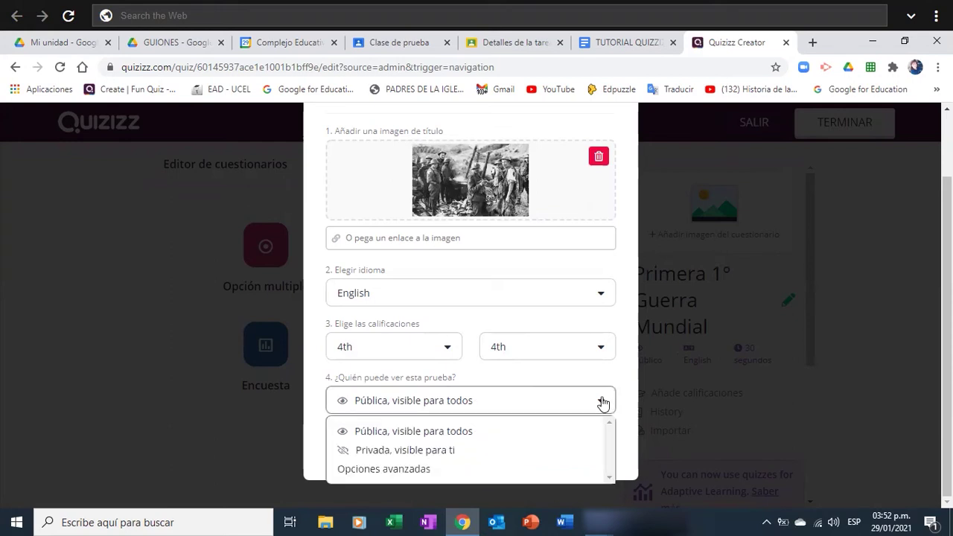
pyautogui.click(432, 432)
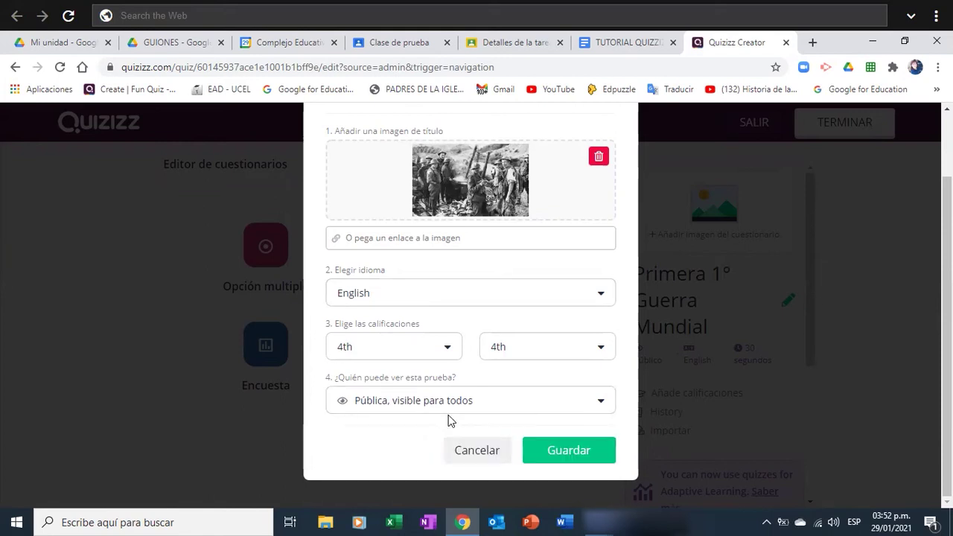
pyautogui.click(583, 453)
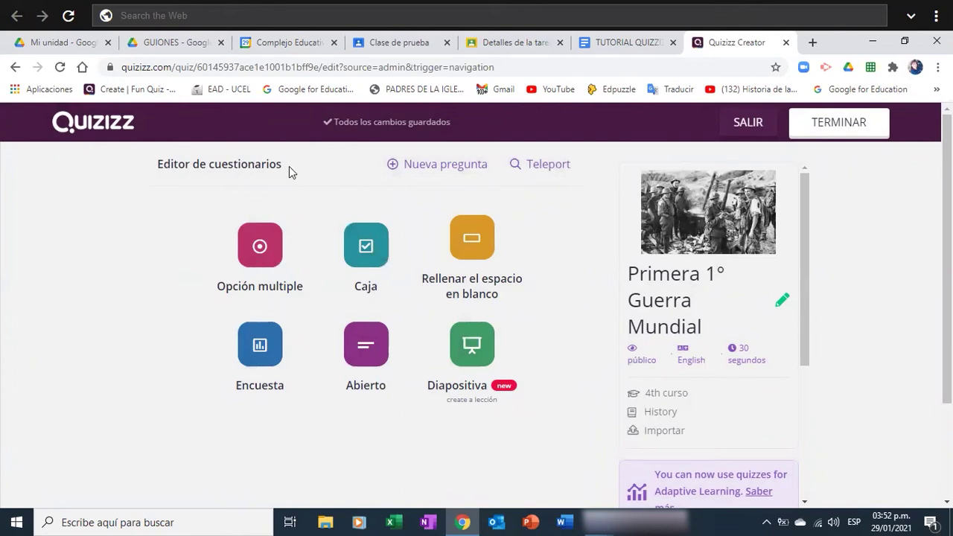
# - Add a multiple-choice question with the text "¿Cuántos duró la 1°Guerra Mundial?"
pyautogui.click(260, 249)
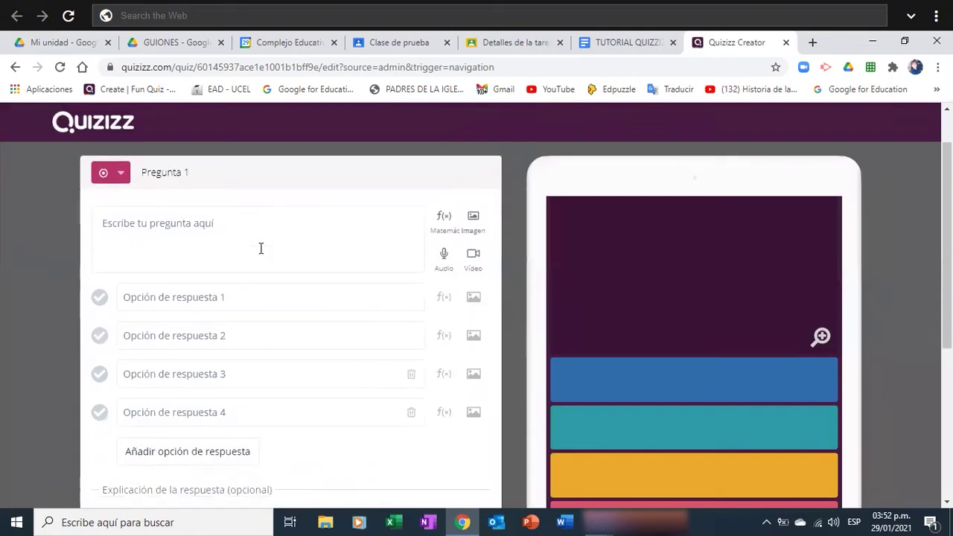
pyautogui.click(251, 219)
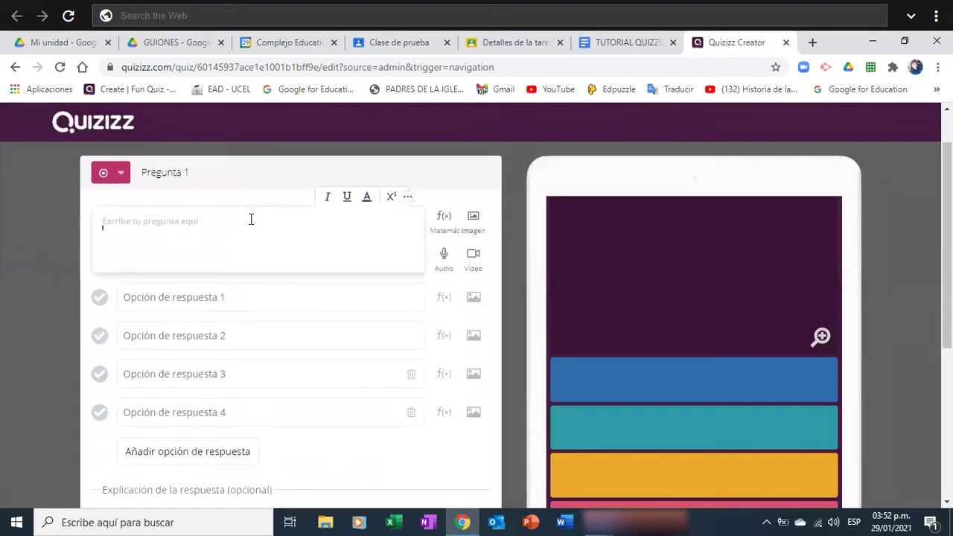
pyautogui.write('¿')
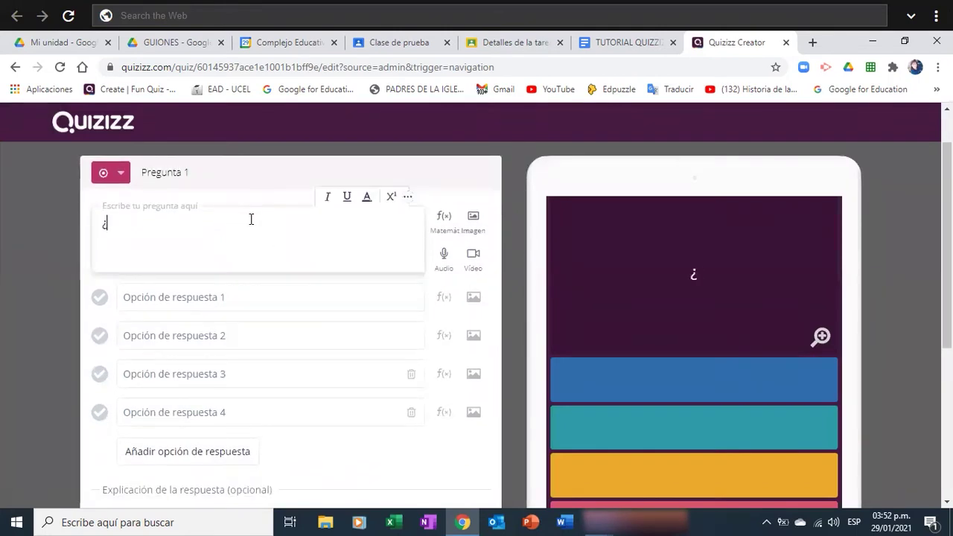
pyautogui.write('Cuán')
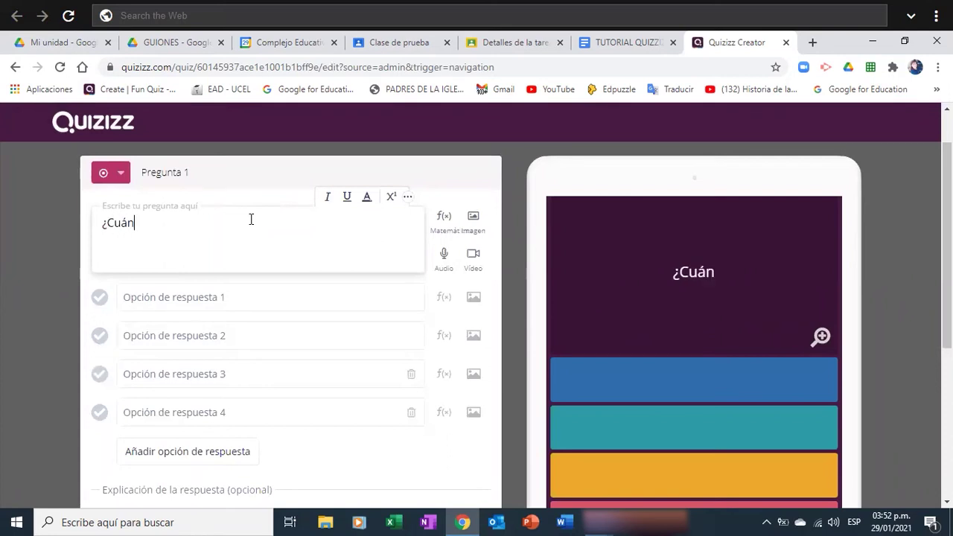
pyautogui.write('tos duró la 1°Guerra Mundial?')
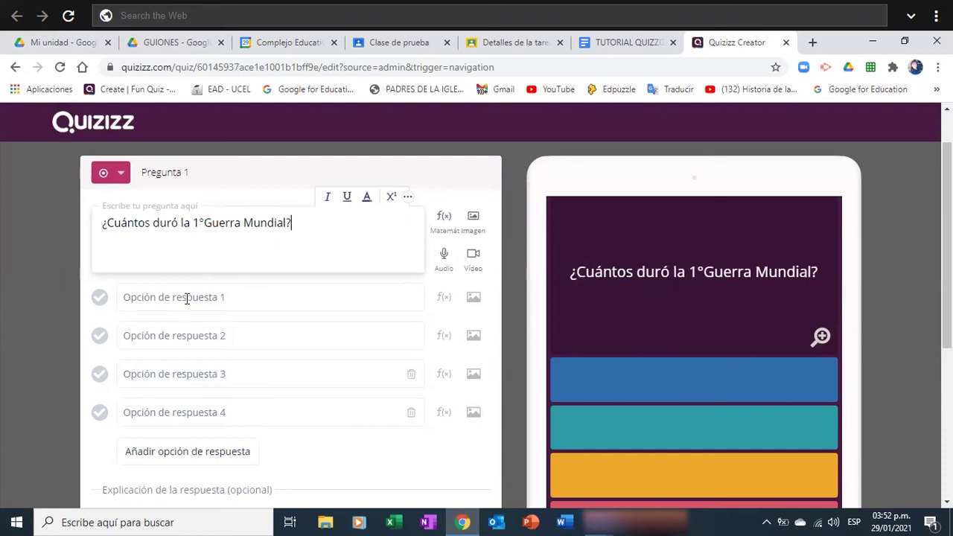
# - Enter the four answer options "5 años", "4 años", "10 años" and "15 años" for the first question
pyautogui.click(186, 299)
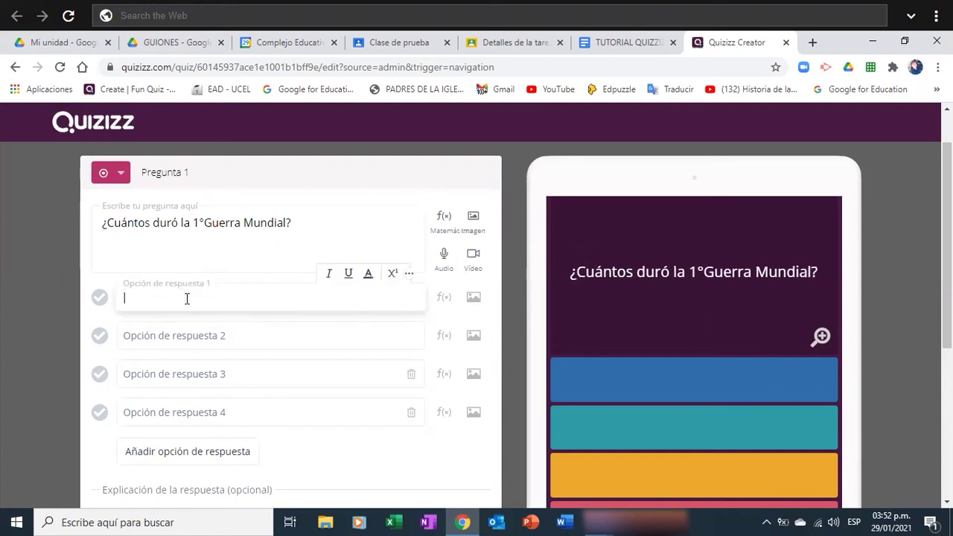
pyautogui.write('5 años')
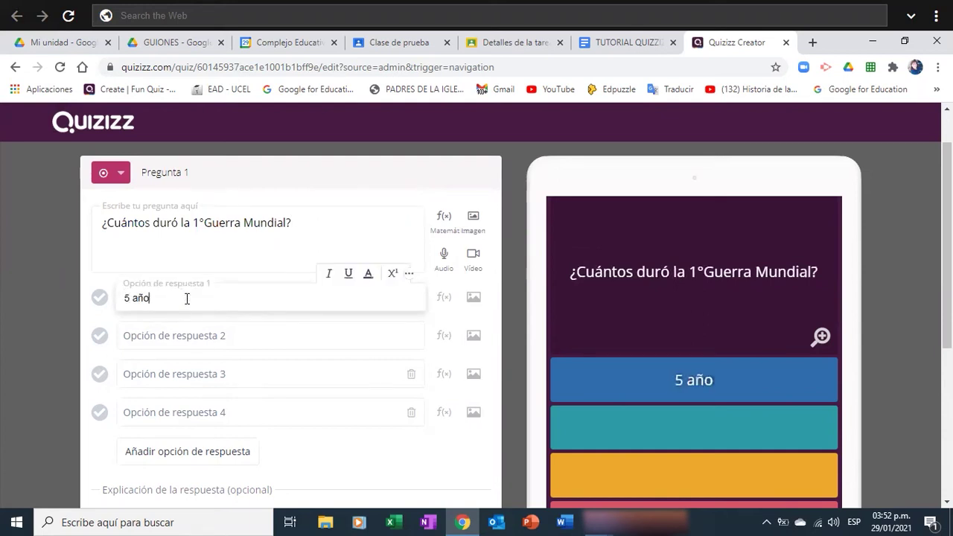
pyautogui.click(195, 336)
pyautogui.write('4 años')
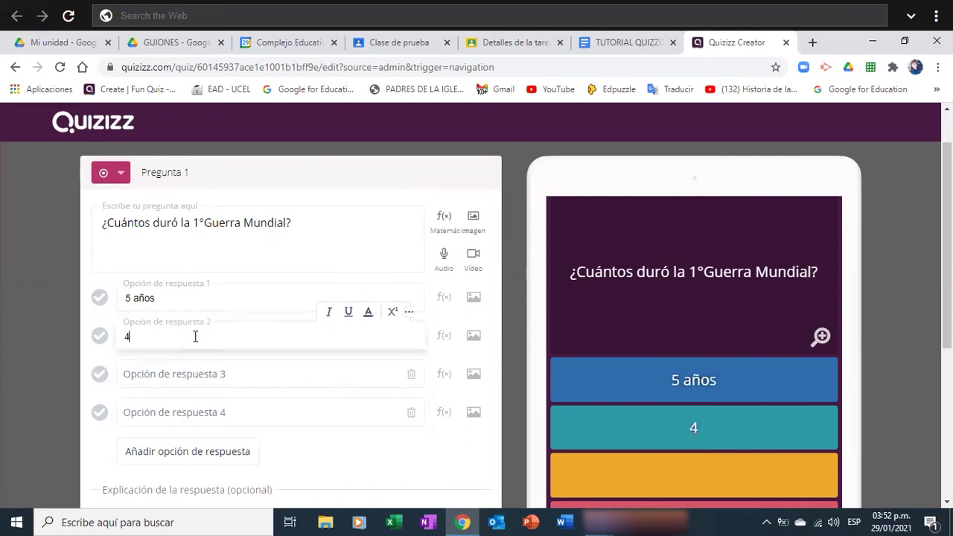
pyautogui.click(160, 373)
pyautogui.write('10 años')
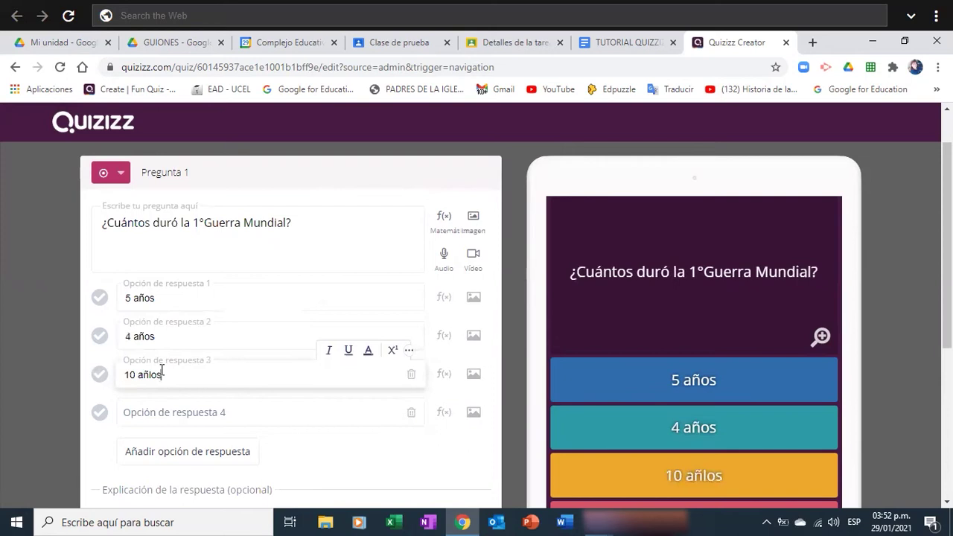
pyautogui.moveTo(161, 374); pyautogui.dragTo(150, 373)
pyautogui.write('os')
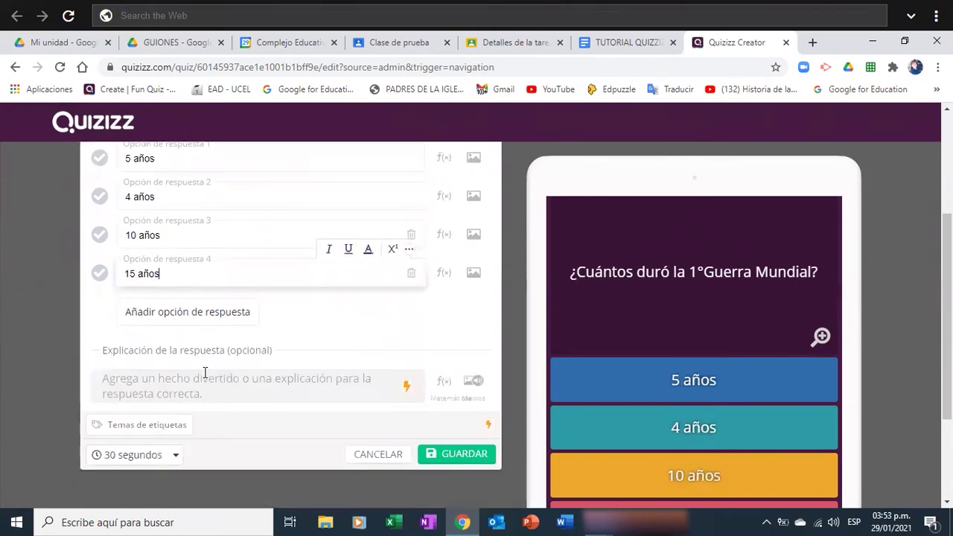
# - Set the question's time limit to 45 seconds, mark "4 años" as the correct answer and save the question
pyautogui.click(143, 458)
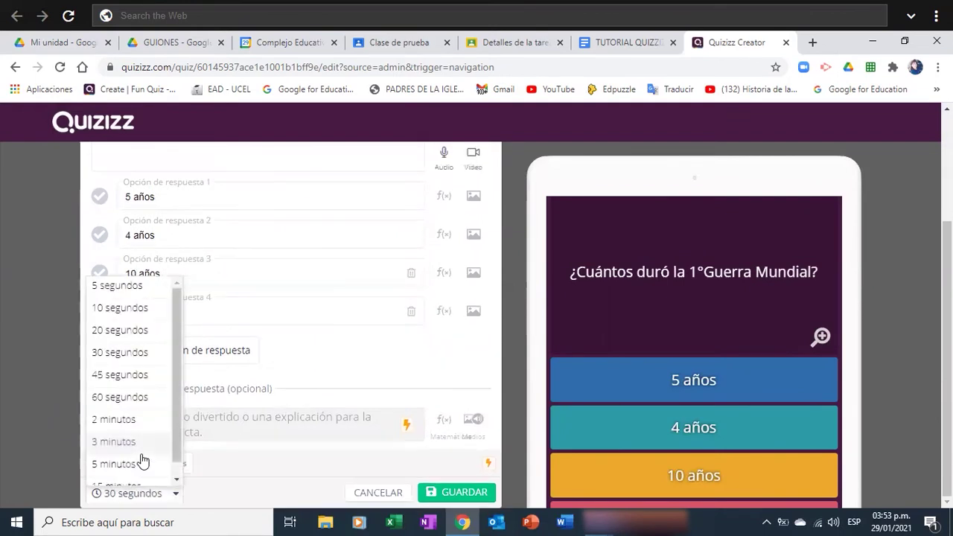
pyautogui.click(116, 376)
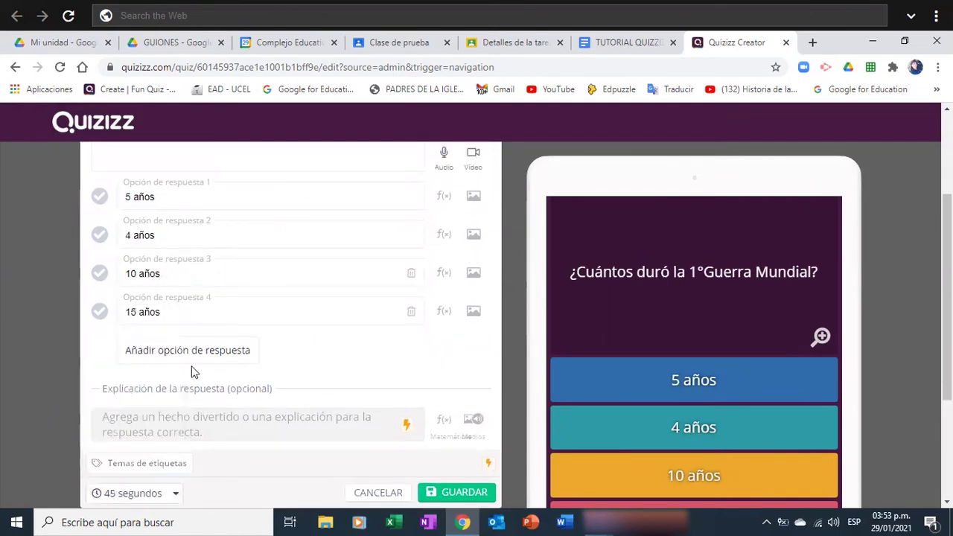
pyautogui.scroll(1, 194, 367)
pyautogui.scroll(1, 197, 370)
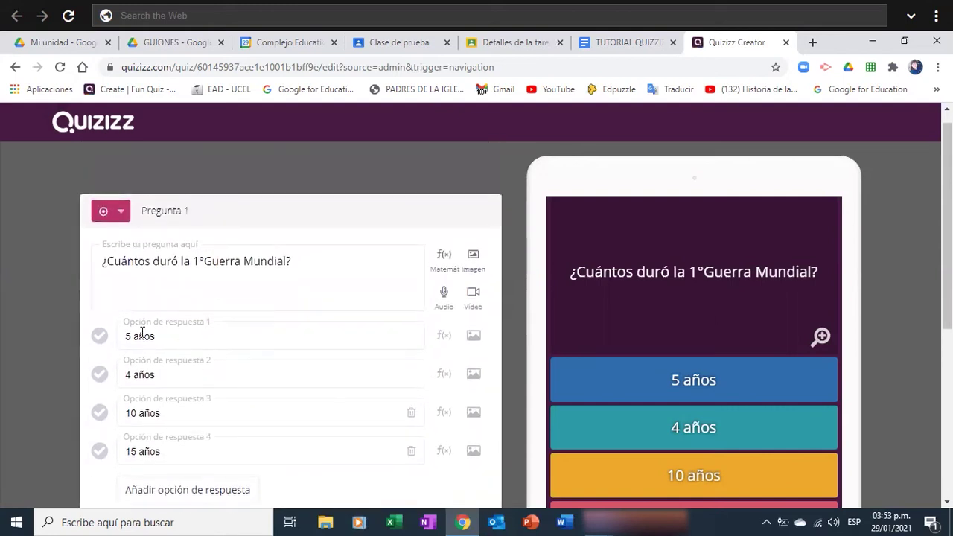
pyautogui.click(101, 379)
pyautogui.scroll(-1, 306, 373)
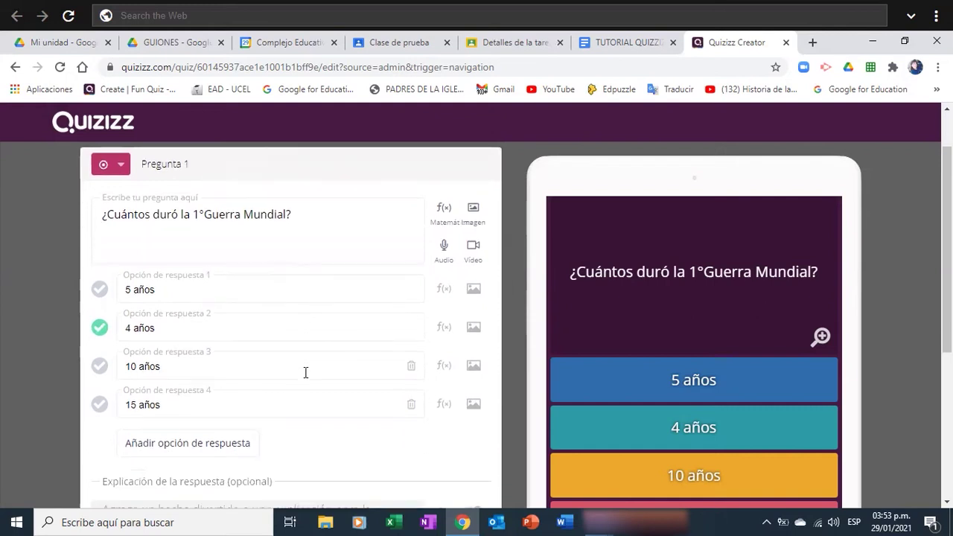
pyautogui.scroll(-3, 305, 373)
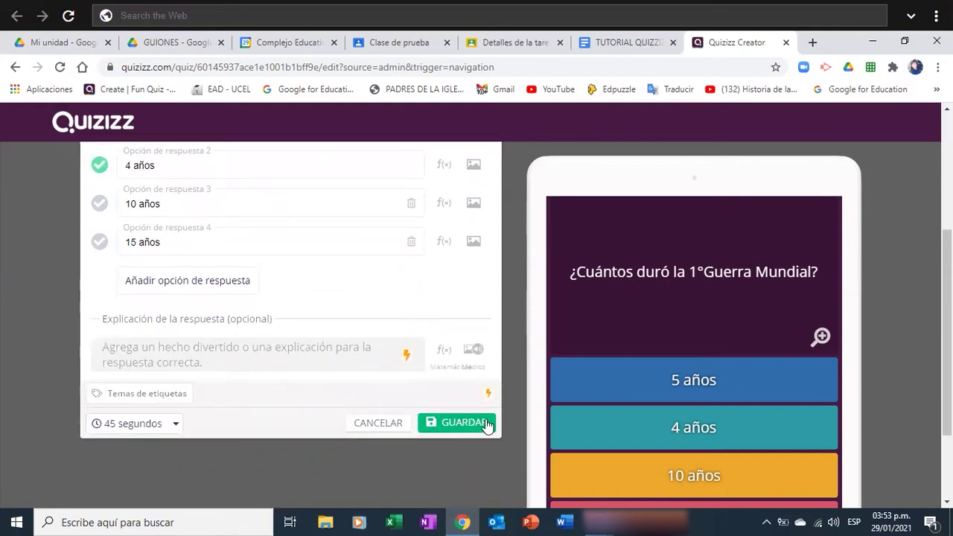
pyautogui.click(469, 423)
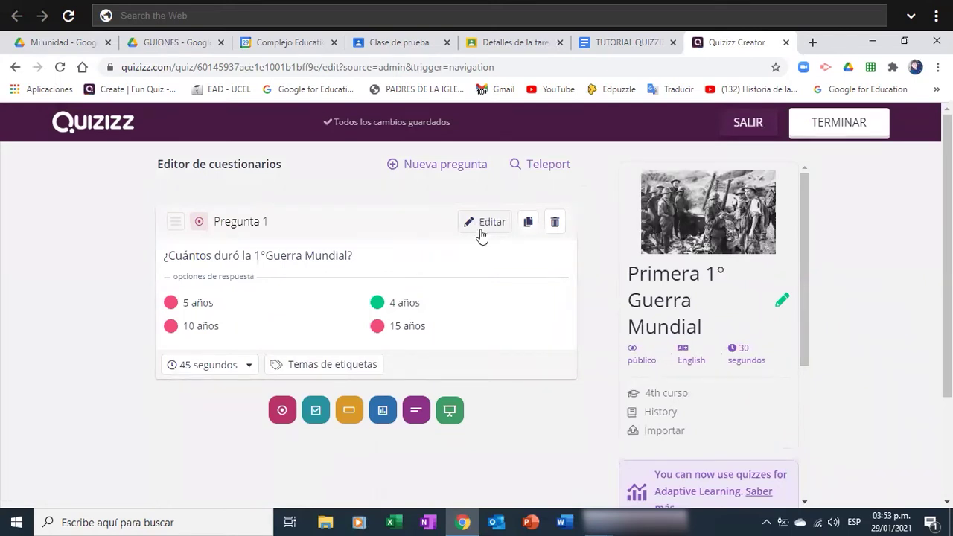
# - Reopen the first question to view the upload options for adding an image, then save the question again
pyautogui.click(481, 233)
pyautogui.click(475, 219)
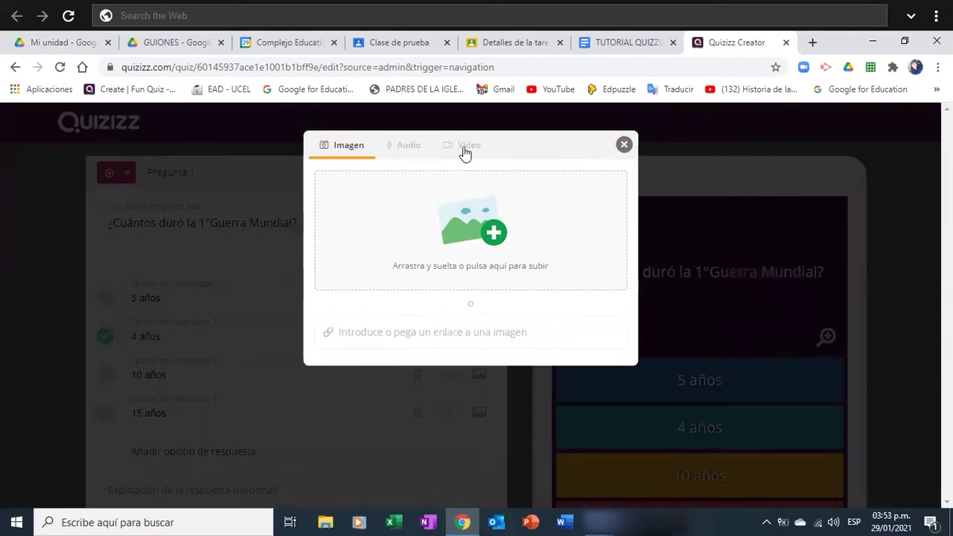
pyautogui.click(624, 145)
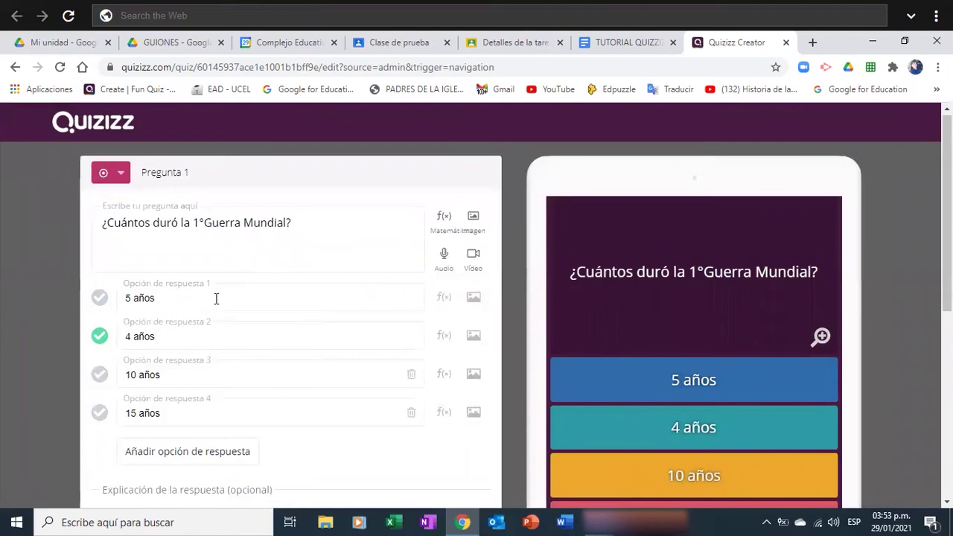
pyautogui.scroll(-2, 312, 290)
pyautogui.click(459, 502)
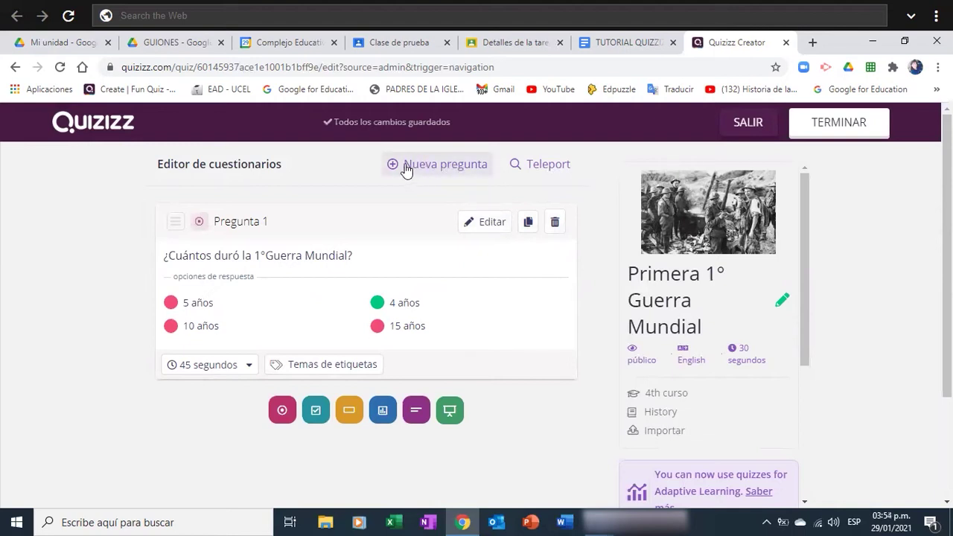
# - Add a checkbox question with the text "Tildar las oraciones correcta"
pyautogui.click(315, 412)
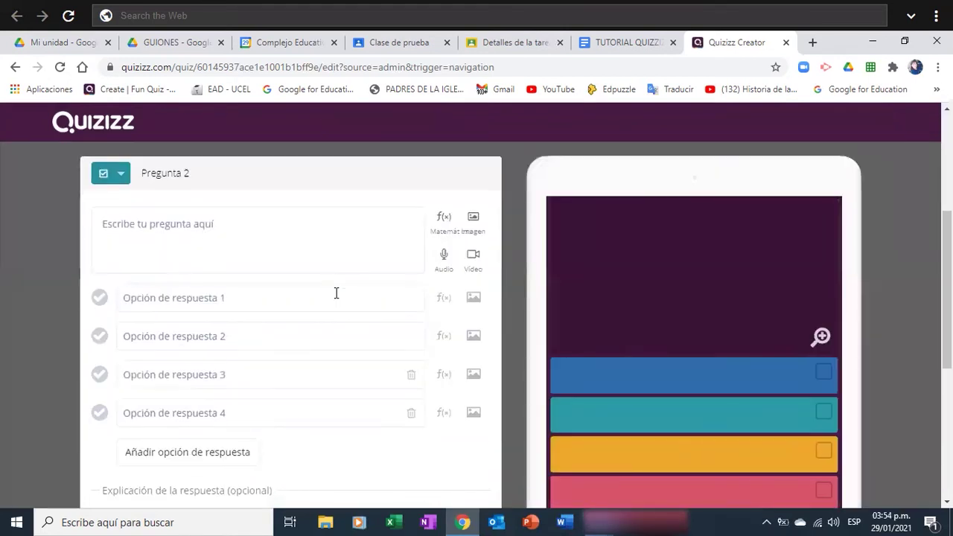
pyautogui.click(198, 228)
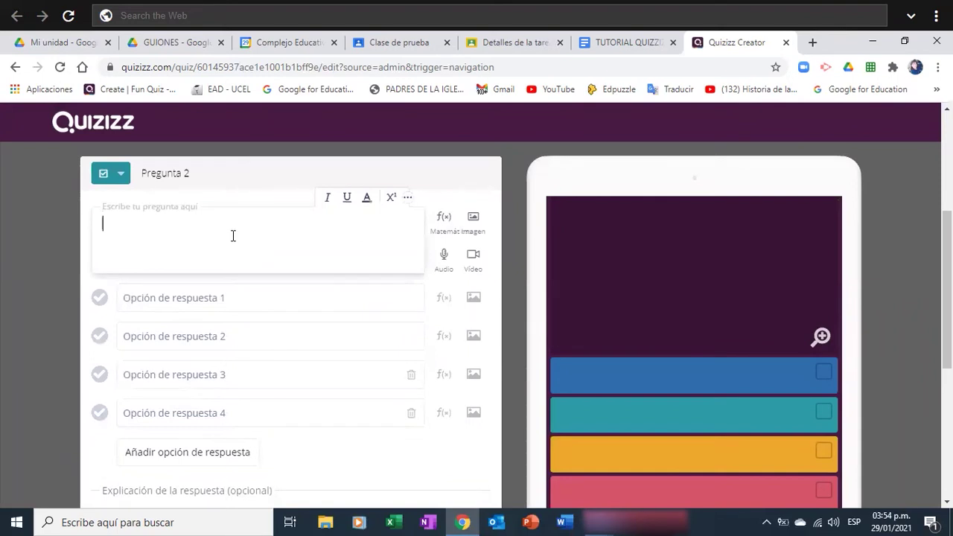
pyautogui.write('Tildar las orac')
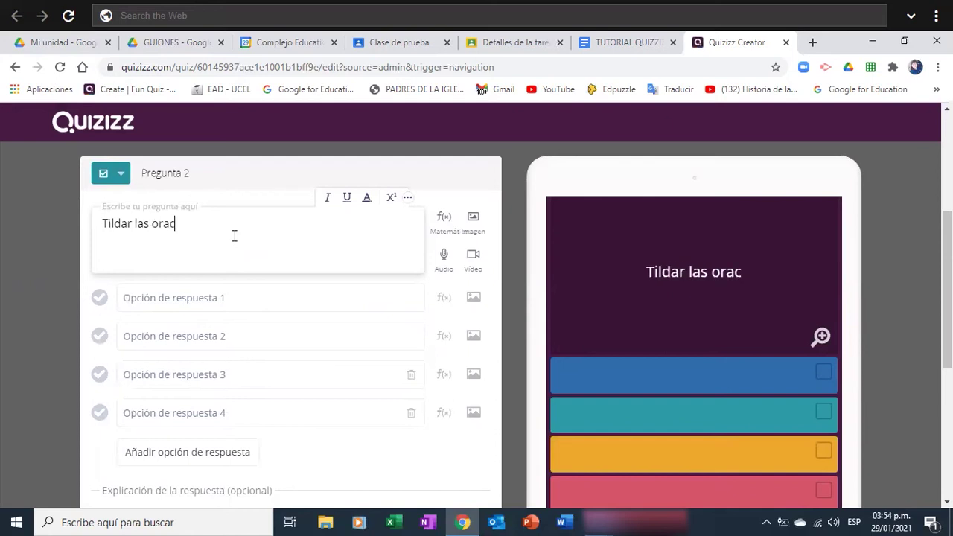
pyautogui.write('iones correcta')
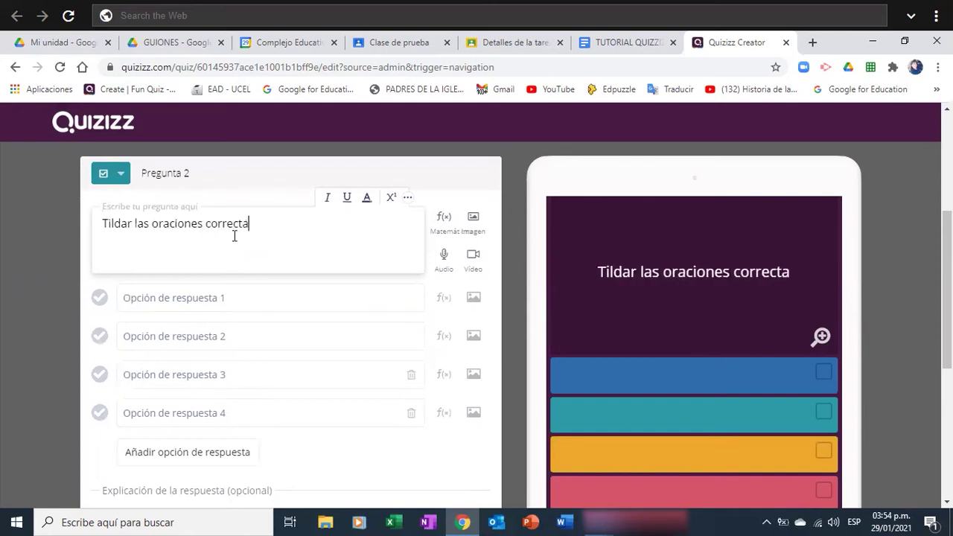
# - Enter answers "Fue entre 1914 a 1918", "Se desencadena con un asesinato", "la causa principal fue el imperialismo" and "estados Unidos no participó en la Guerra"
pyautogui.click(174, 300)
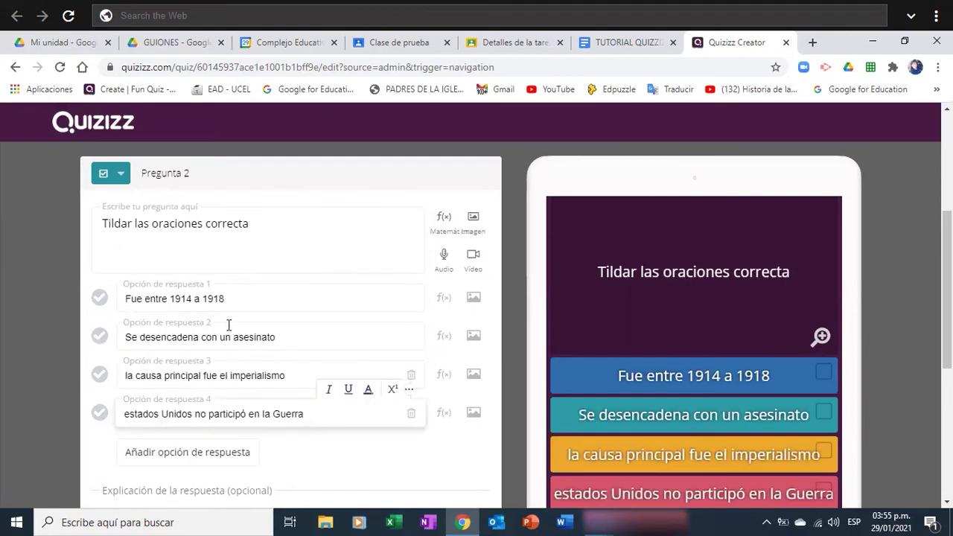
pyautogui.scroll(-2, 229, 325)
pyautogui.scroll(2, 243, 292)
# - Mark the first three answers of the checkbox question as correct: the 1914 to 1918 dates, the assassination and imperialism
pyautogui.click(99, 299)
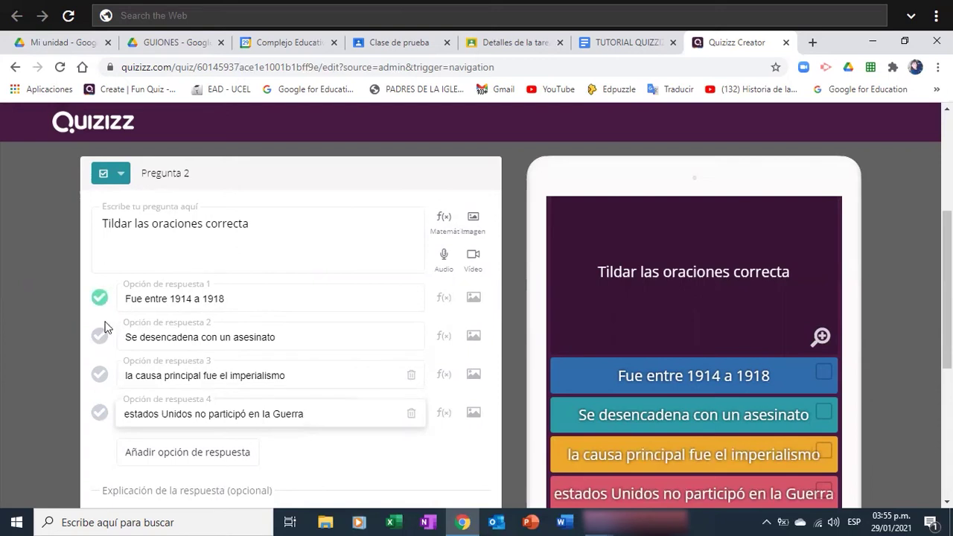
pyautogui.scroll(-1, 263, 304)
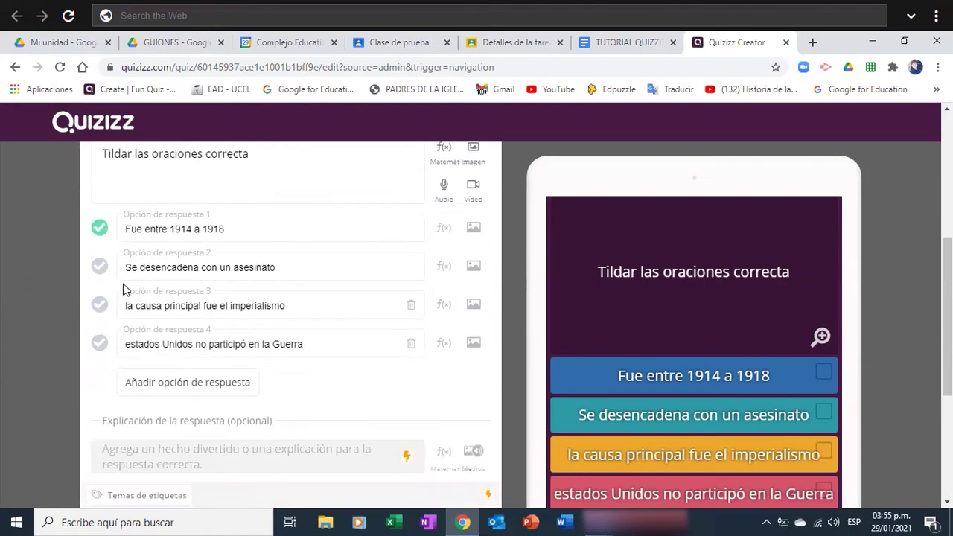
pyautogui.click(95, 272)
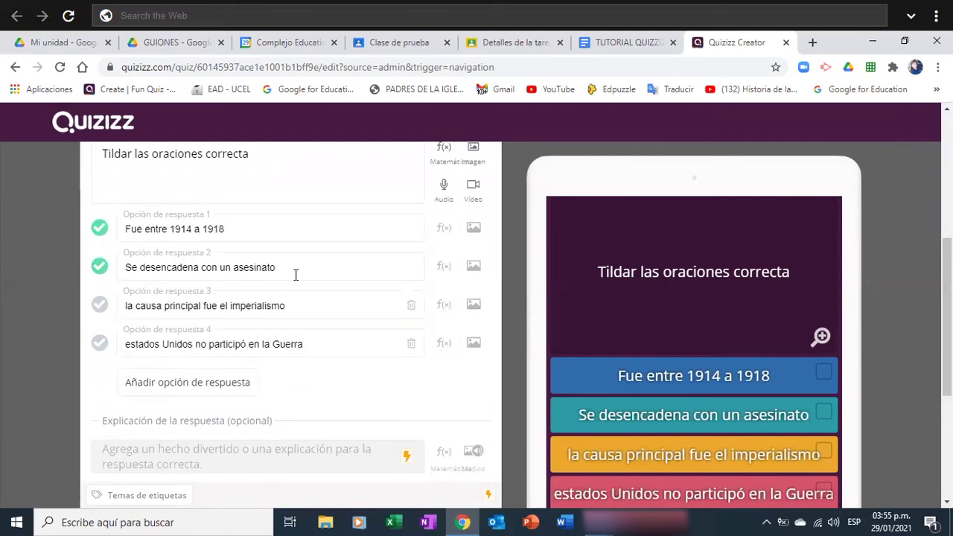
pyautogui.scroll(-1, 296, 270)
pyautogui.click(98, 237)
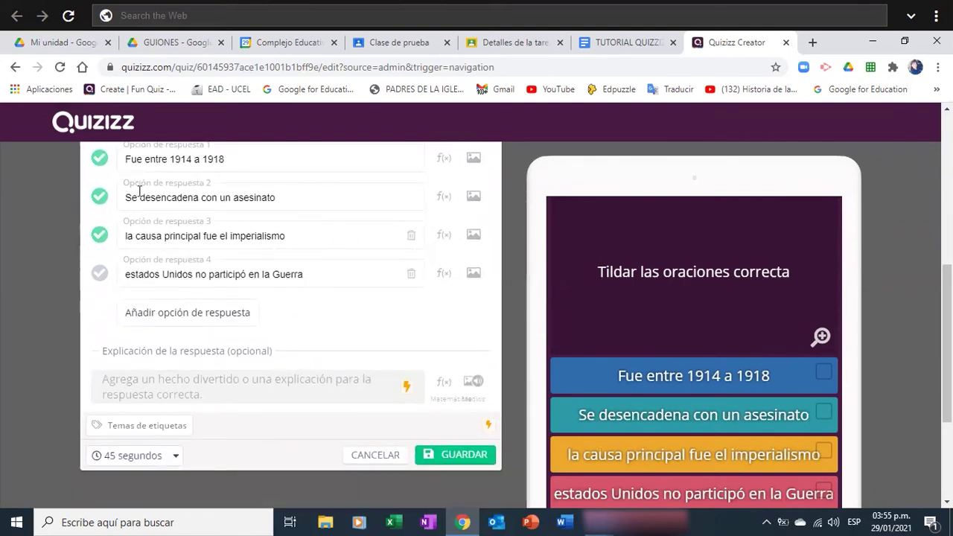
# - Capitalize the first letter of the fourth answer to read "Estados Unidos no participó en la Guerra" and save the question
pyautogui.click(133, 273)
pyautogui.press('BackSpace')
pyautogui.write('E')
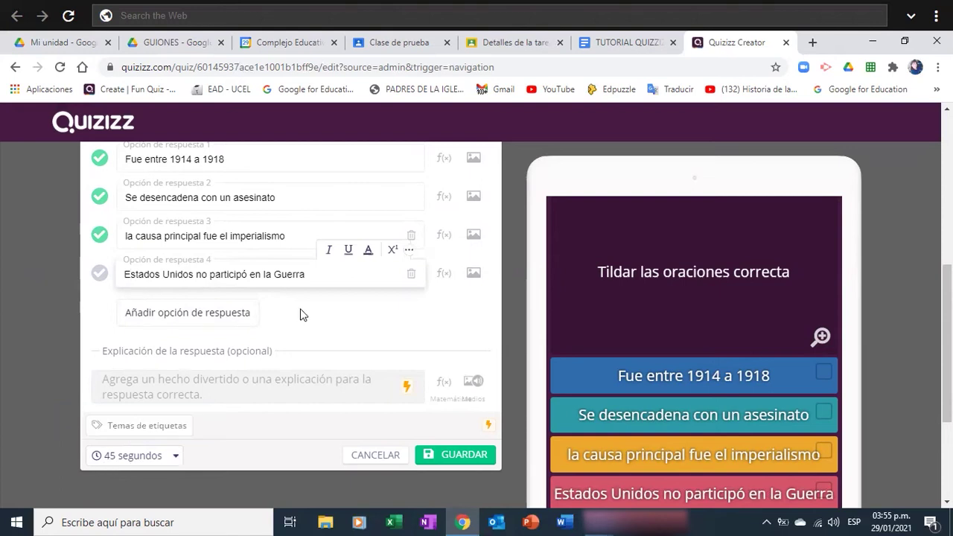
pyautogui.scroll(2, 282, 278)
pyautogui.scroll(-2, 282, 279)
pyautogui.click(474, 455)
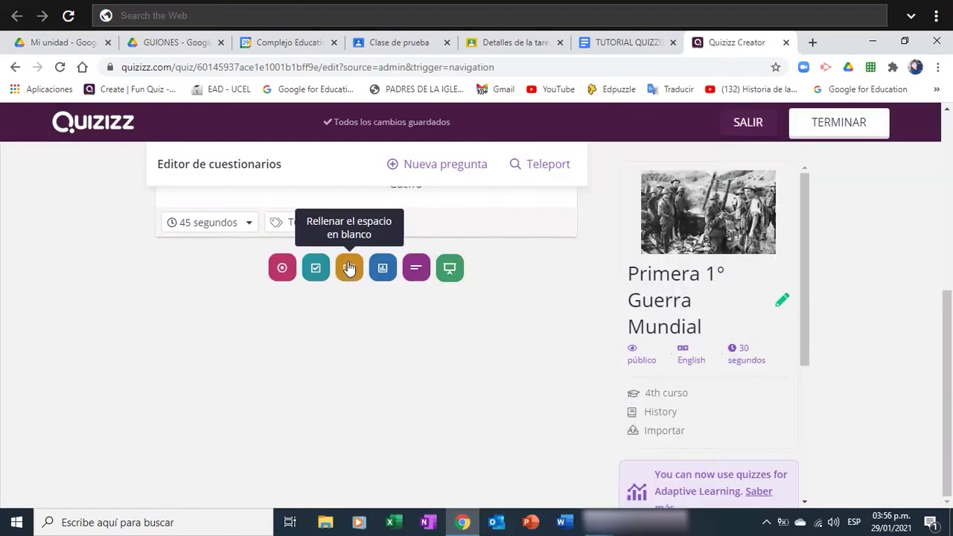
# - Add a fill-in-the-blank question "¿Qué imperio sale de la Guerra en 1917?" with the answer "Imperio Ruso"
pyautogui.click(347, 269)
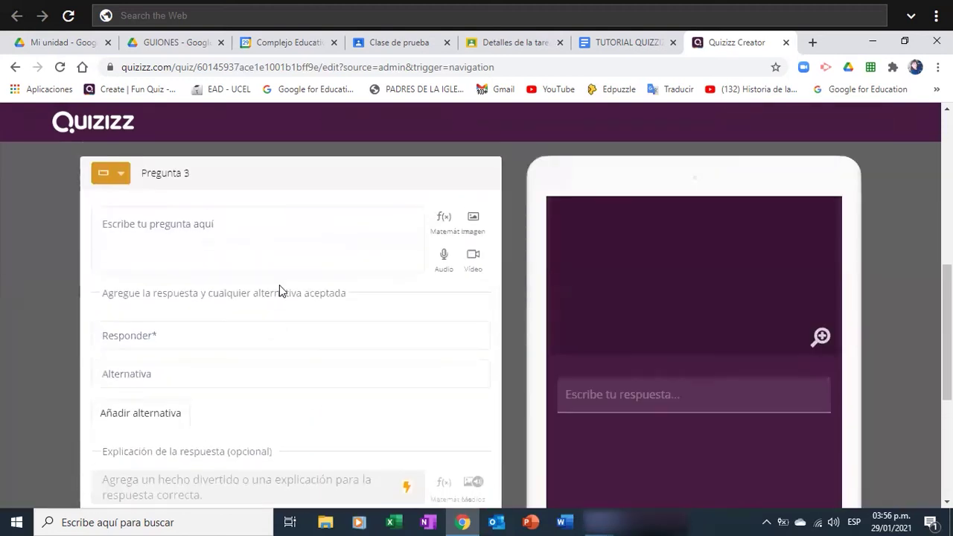
pyautogui.click(202, 244)
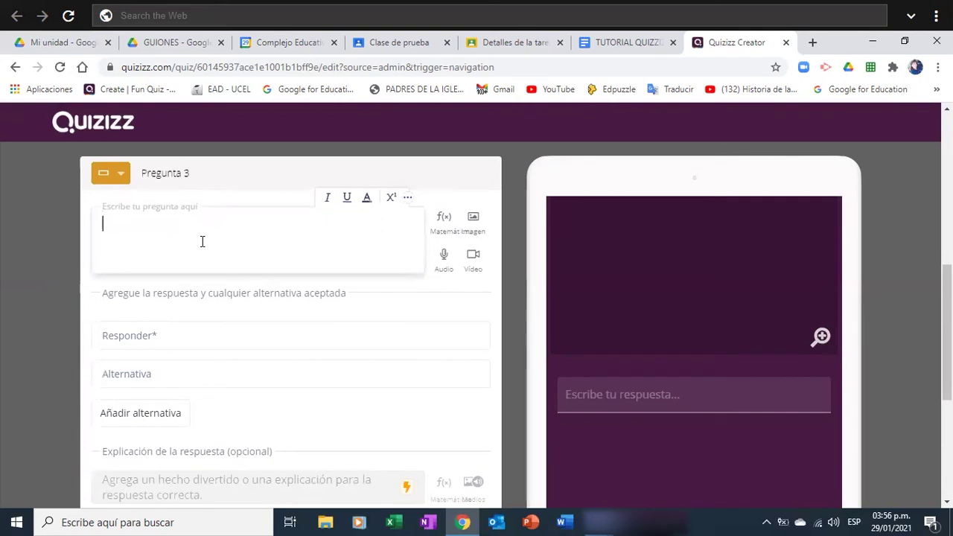
pyautogui.write('¿Qué imperio sal')
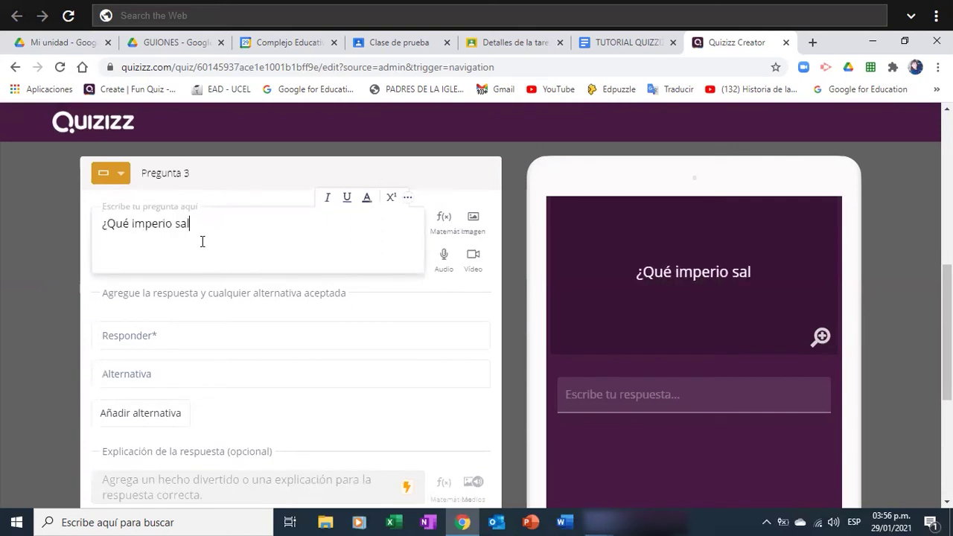
pyautogui.write('e de la Guerra en 1917?')
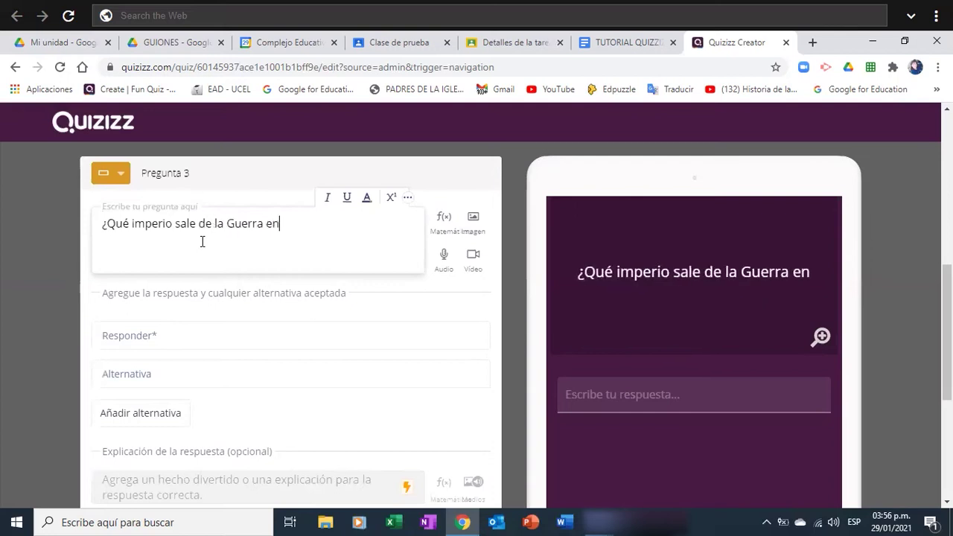
pyautogui.click(147, 328)
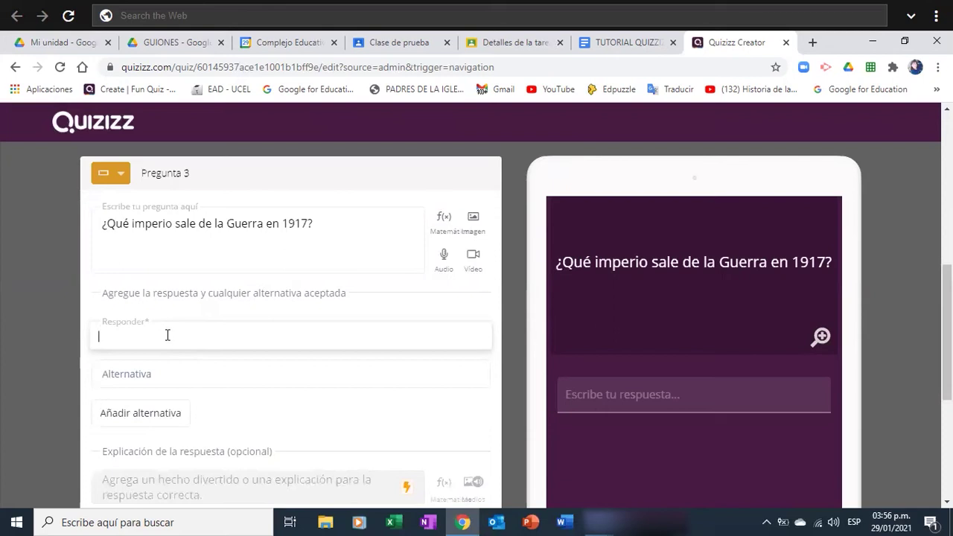
pyautogui.write('Imperio Ruso')
# - Enter "Imp Ruso" as the first accepted alternative to the answer
pyautogui.click(132, 371)
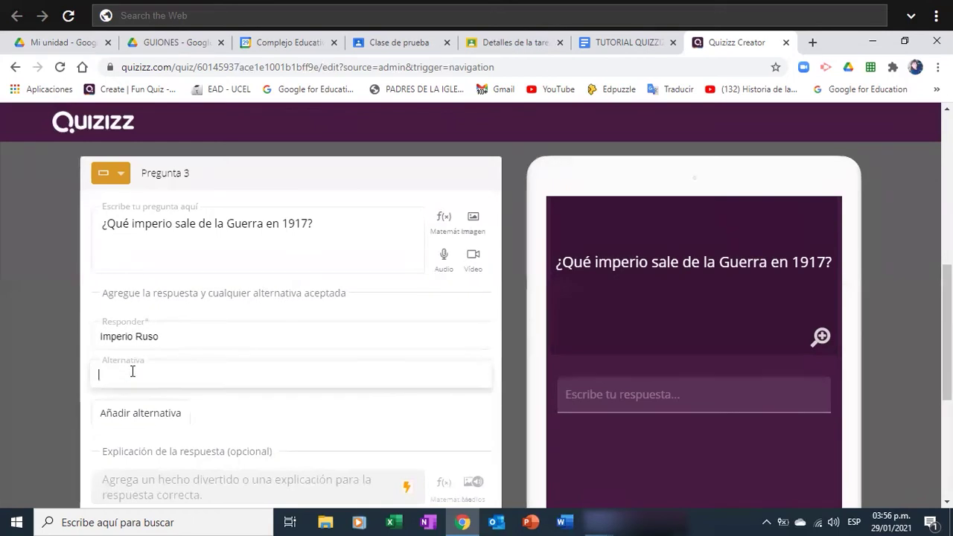
pyautogui.write('Impe ru')
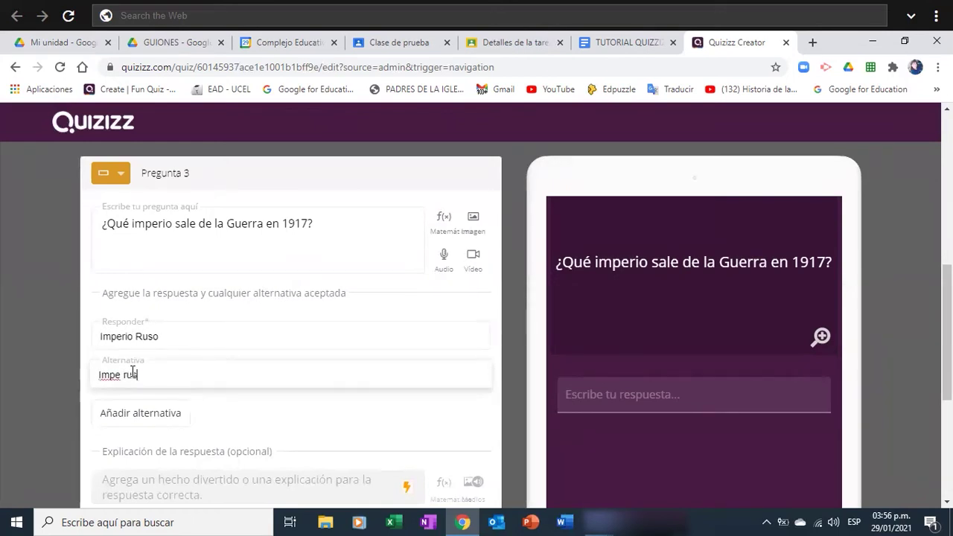
pyautogui.doubleClick(126, 375)
pyautogui.write('Ruso')
pyautogui.click(119, 375)
pyautogui.press('BackSpace')
# - Add "Rusia" as another accepted alternative and save the fill-in-the-blank question
pyautogui.click(140, 412)
pyautogui.write('Rusia')
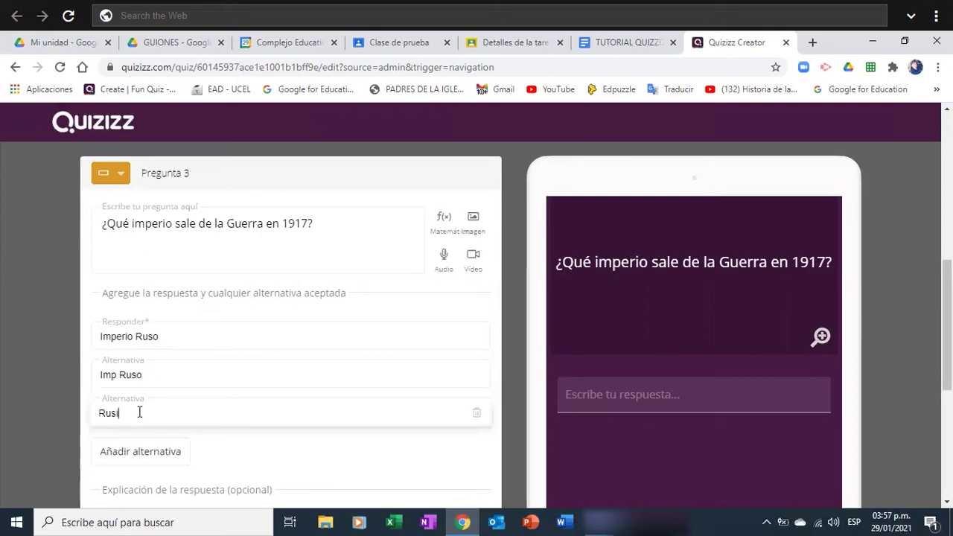
pyautogui.scroll(-1, 134, 395)
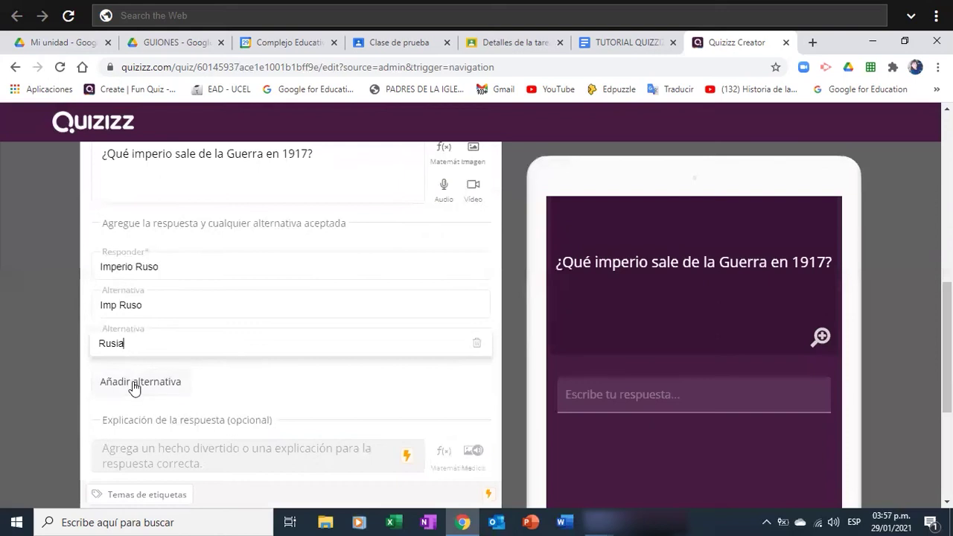
pyautogui.click(133, 380)
pyautogui.click(124, 382)
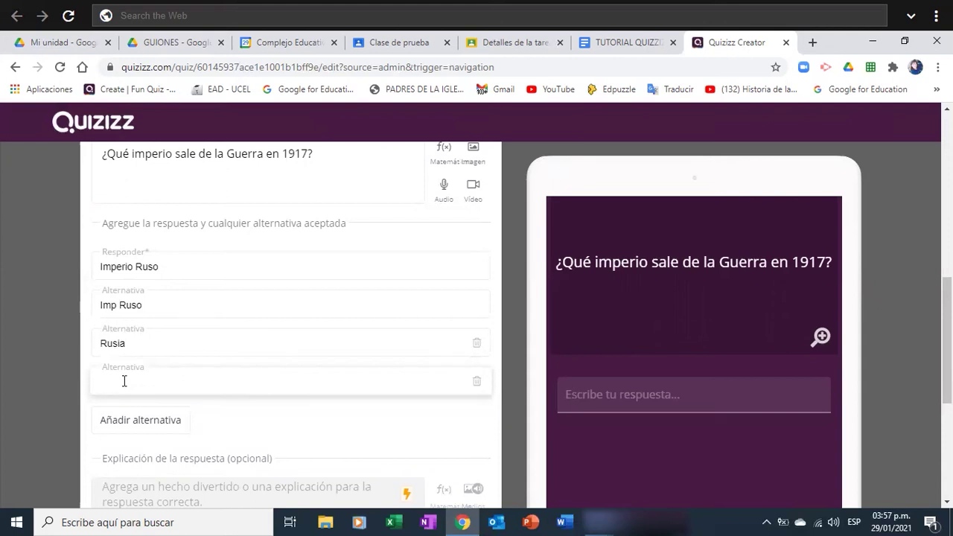
pyautogui.scroll(-2, 124, 382)
pyautogui.click(471, 423)
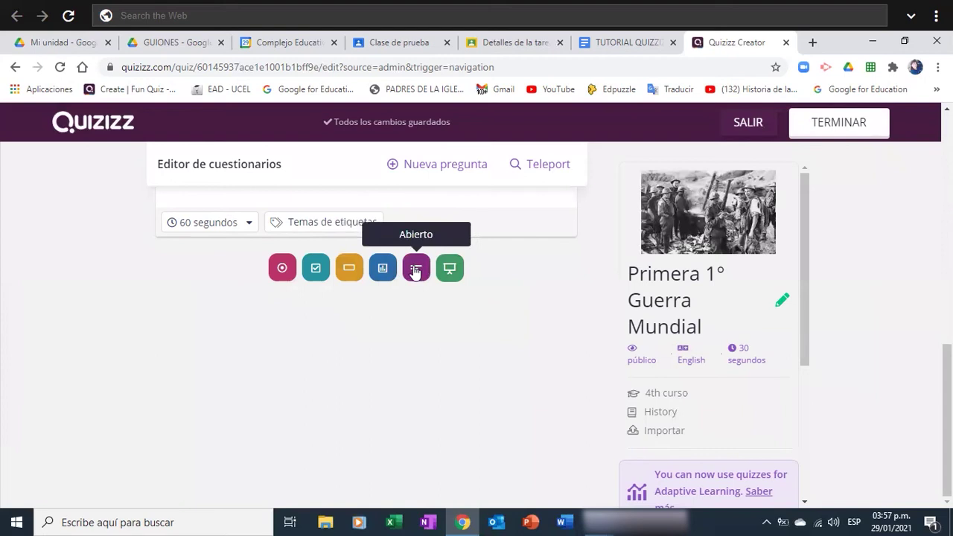
# - Add an open question with the text "Explica las cosecuencias de la 1° guerra mundial"
pyautogui.click(417, 270)
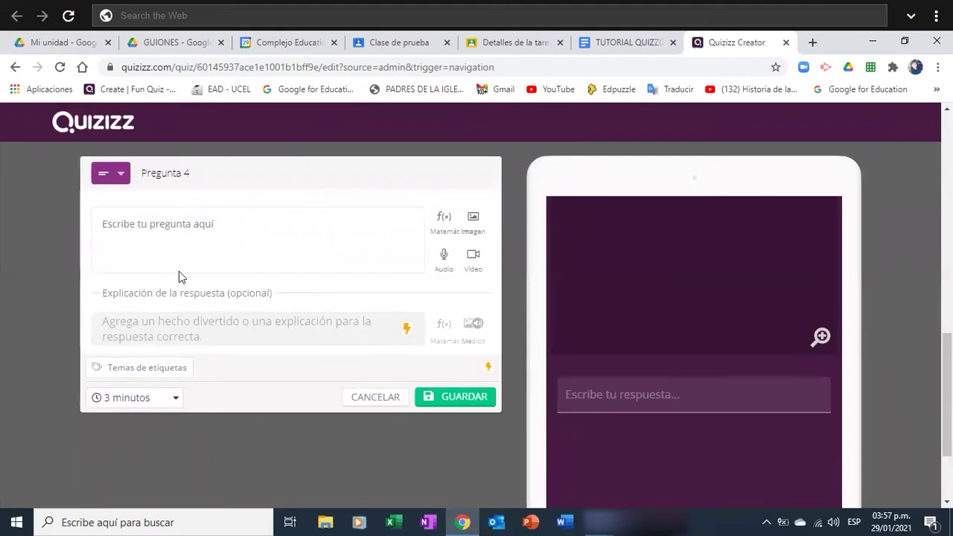
pyautogui.click(188, 222)
pyautogui.write('Exp')
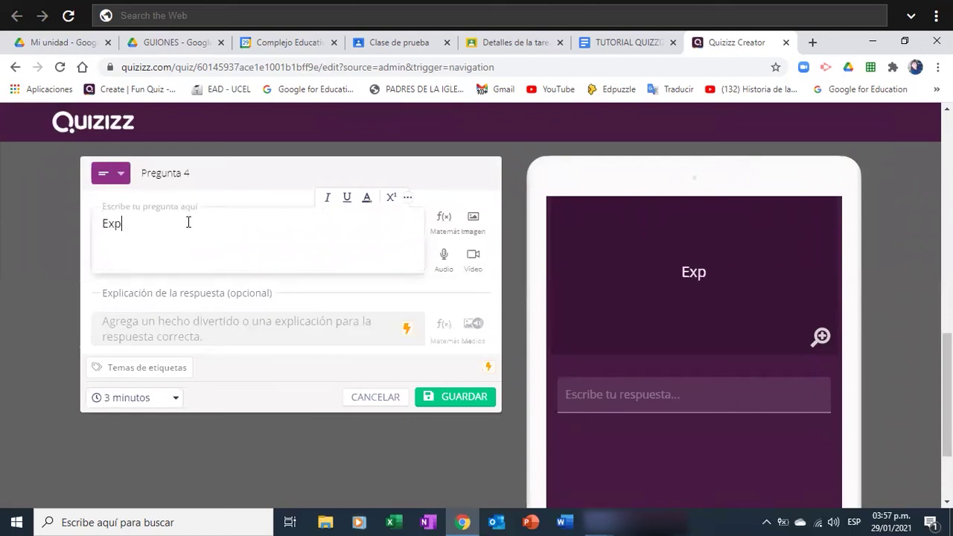
pyautogui.write('lica las cos')
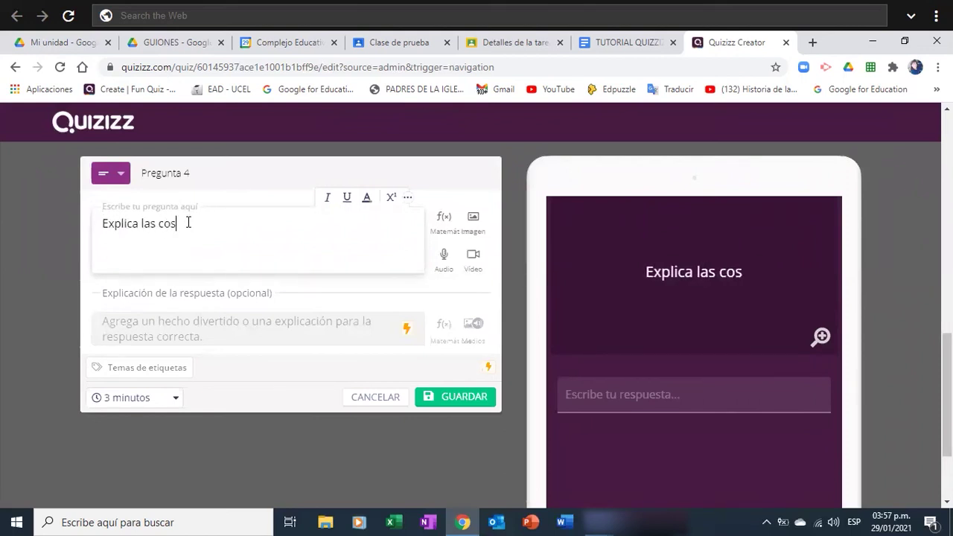
pyautogui.write('evcune')
pyautogui.press('BackSpace')
pyautogui.press('BackSpace')
pyautogui.press('BackSpace')
pyautogui.press('BackSpace')
pyautogui.press('BackSpace')
pyautogui.write('cuen')
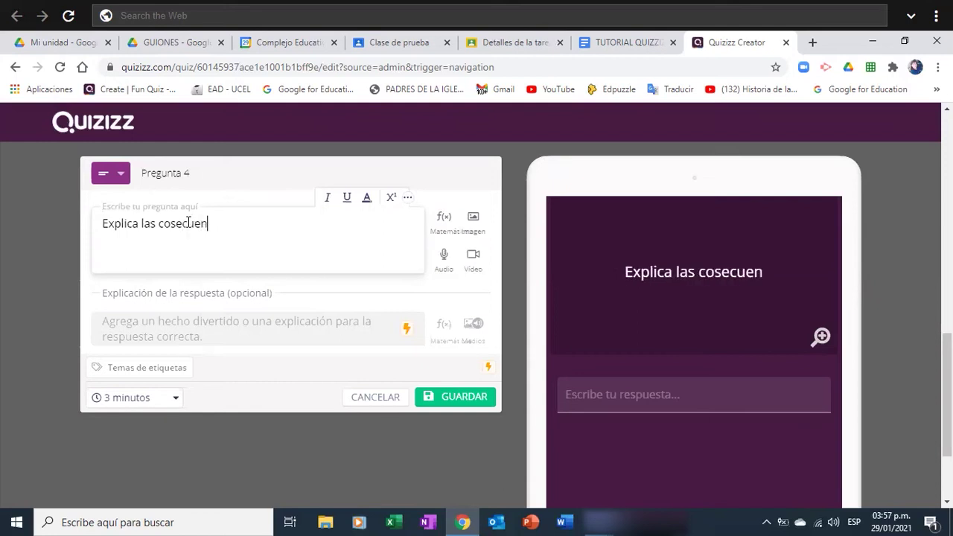
pyautogui.write('cias de la ')
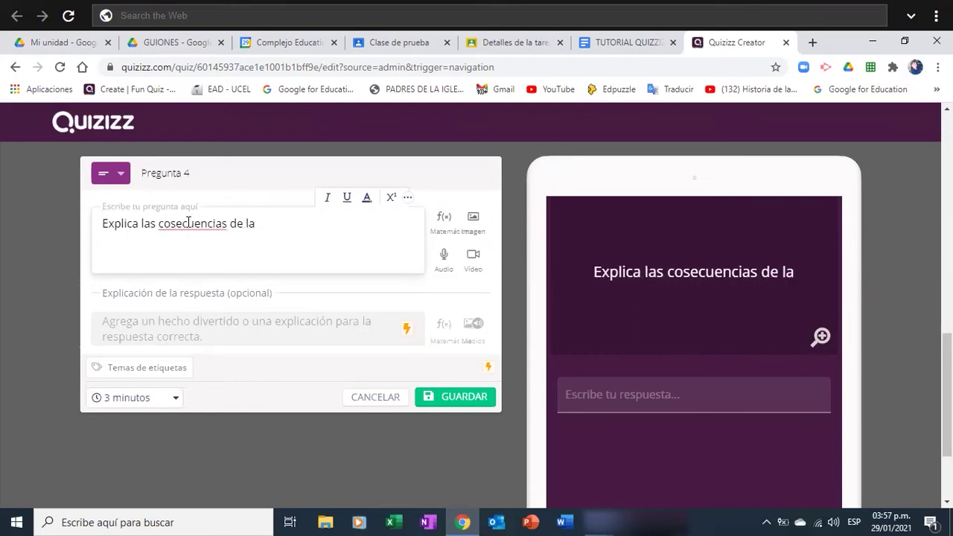
pyautogui.write('1° guerra  mundial')
# - Correct the misspelled word in the open question to "consecuencias" and save the question
pyautogui.click(170, 223)
pyautogui.write('n')
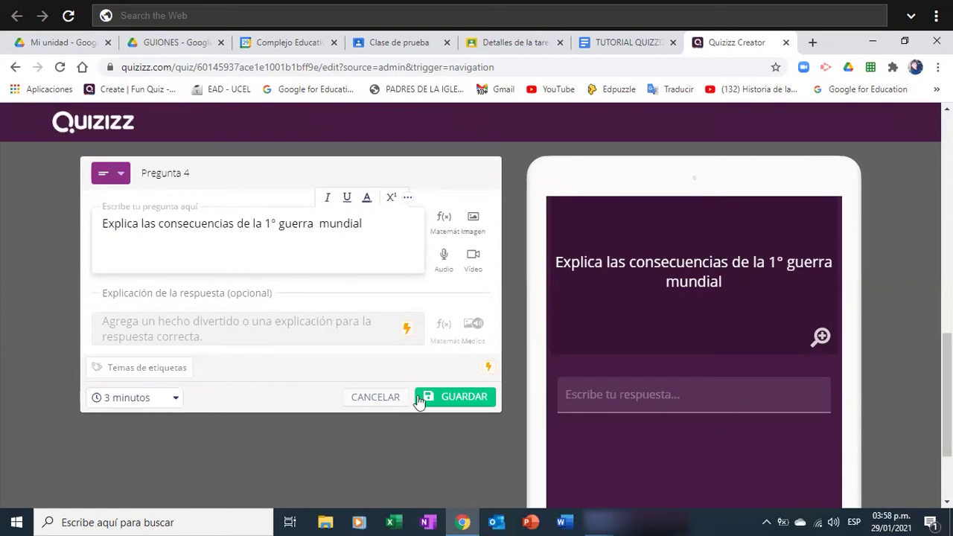
pyautogui.click(473, 397)
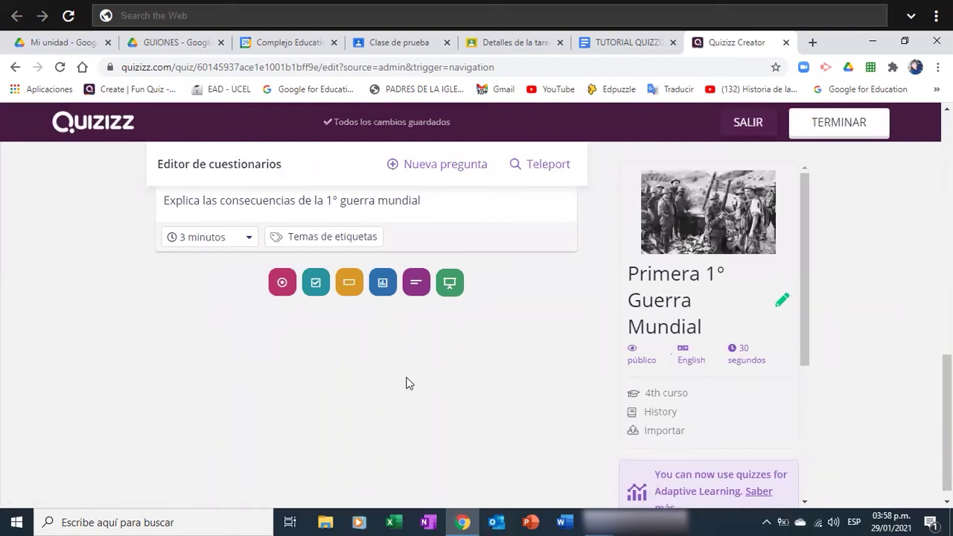
# - Review all the questions of the World War I quiz and finish editing it
pyautogui.scroll(-1, 407, 383)
pyautogui.scroll(10, 407, 383)
pyautogui.scroll(-1, 733, 311)
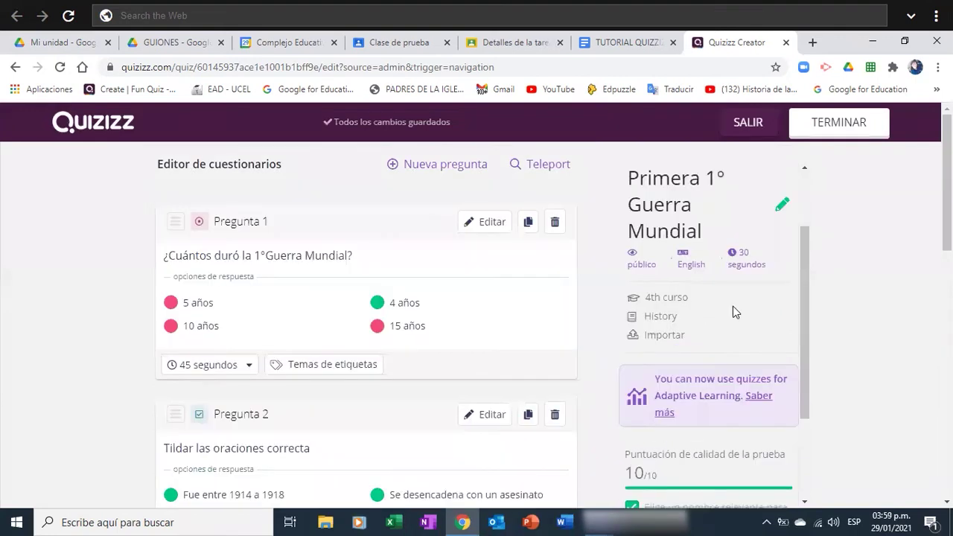
pyautogui.scroll(-7, 335, 312)
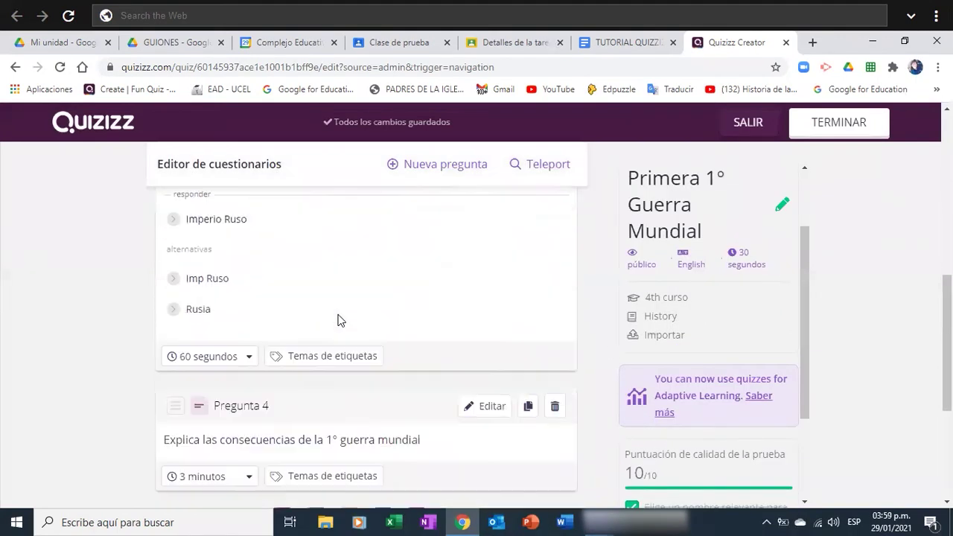
pyautogui.scroll(-3, 339, 320)
pyautogui.scroll(10, 338, 325)
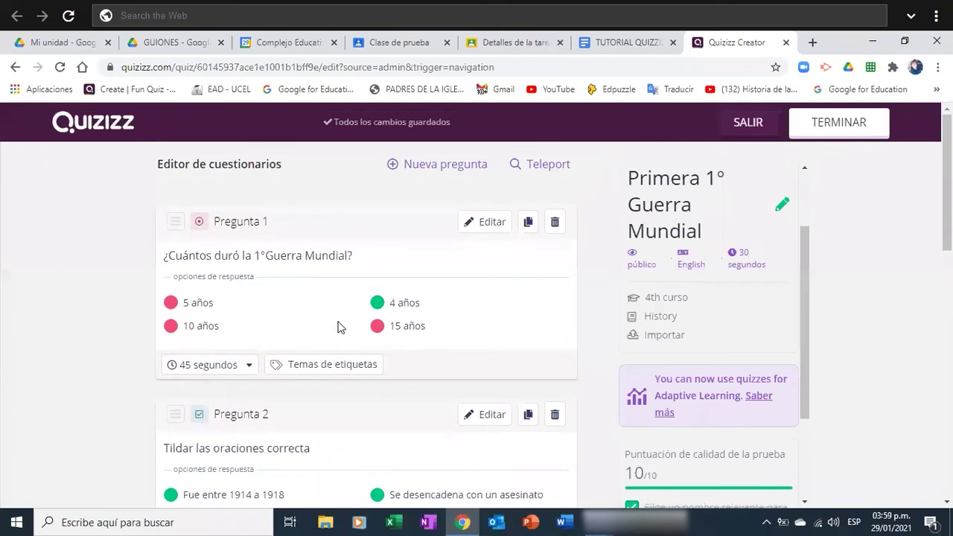
pyautogui.click(845, 125)
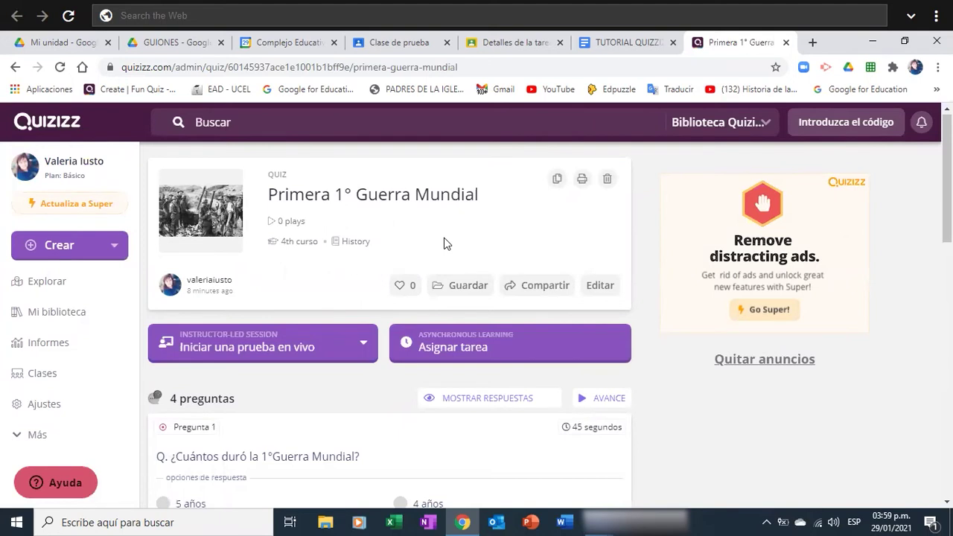
# - Open the preview of the finished quiz and start playing it solo
pyautogui.scroll(-2, 443, 240)
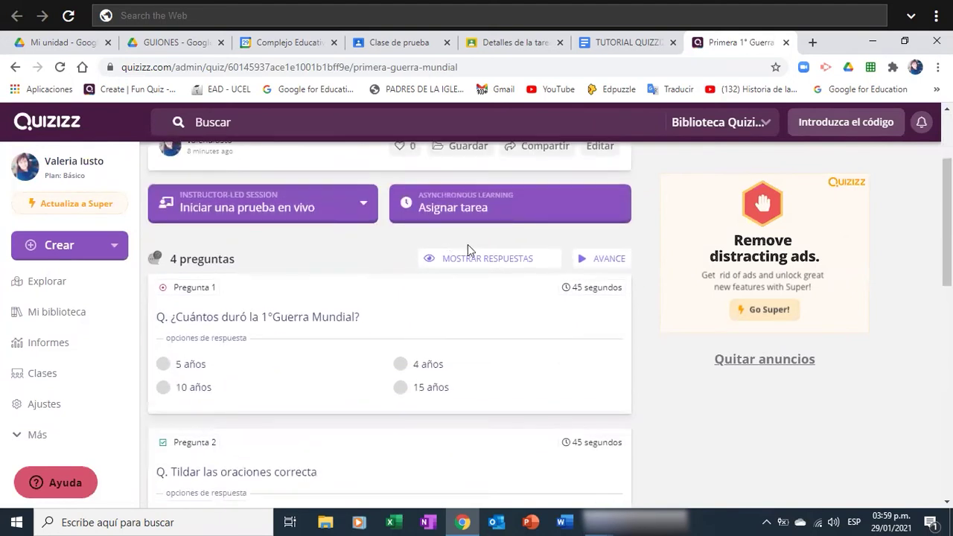
pyautogui.click(604, 259)
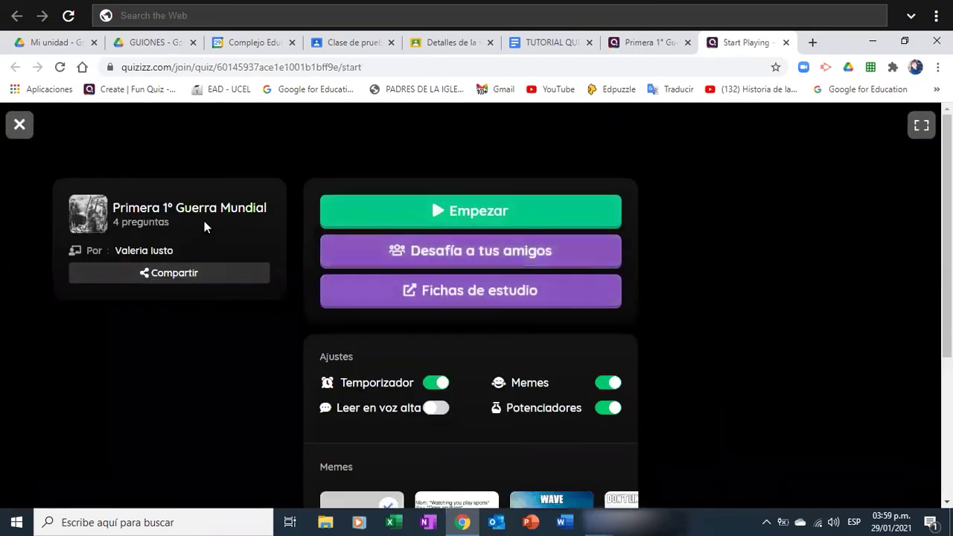
pyautogui.scroll(-2, 479, 209)
pyautogui.scroll(2, 478, 208)
pyautogui.click(479, 207)
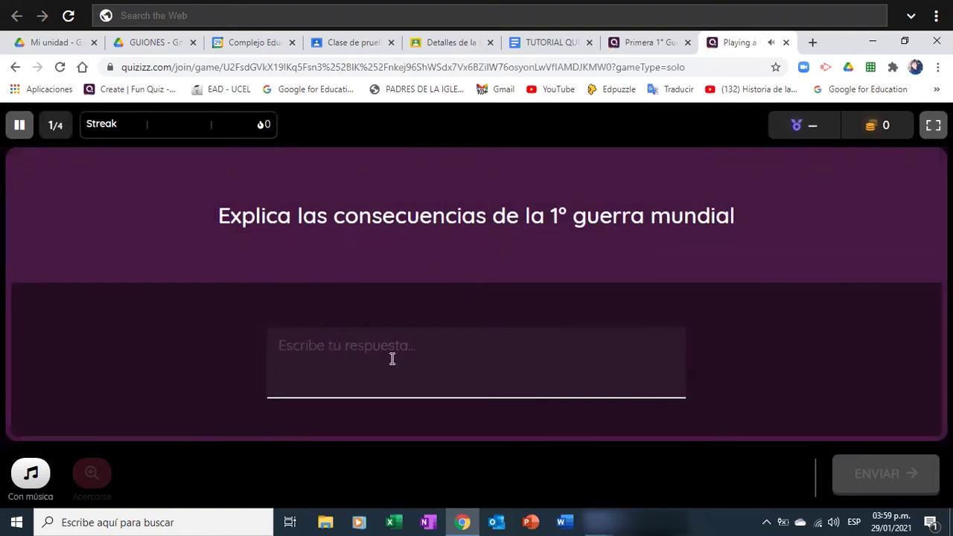
# - Answer the open question with "cccc" and the 1917 empire question with "Imperio Ruso", submitting the answers
pyautogui.write('cccc')
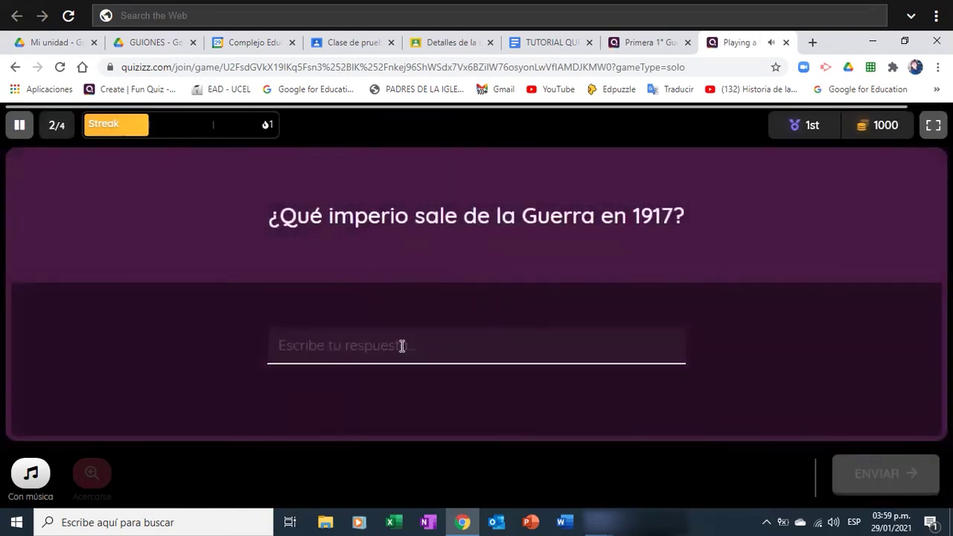
pyautogui.write('Imperio')
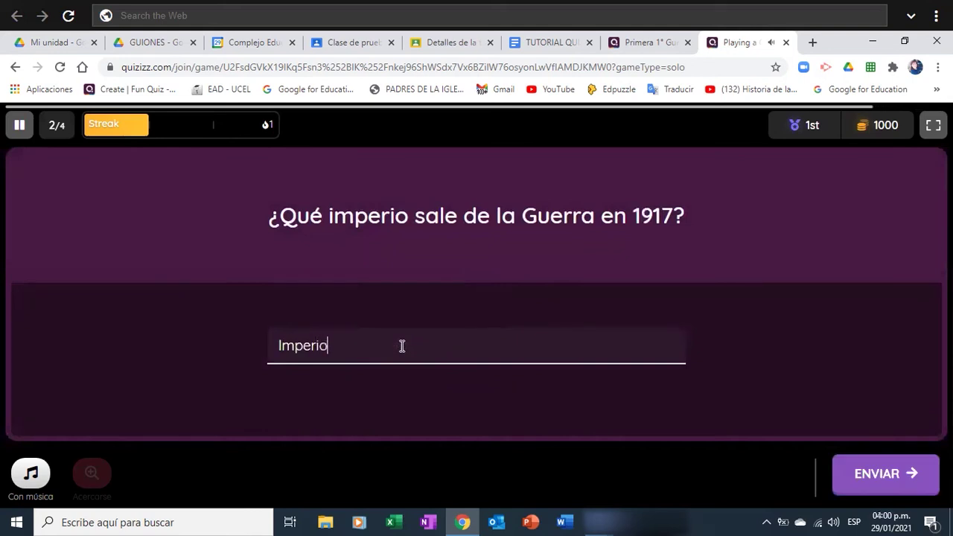
pyautogui.write(' Ruso')
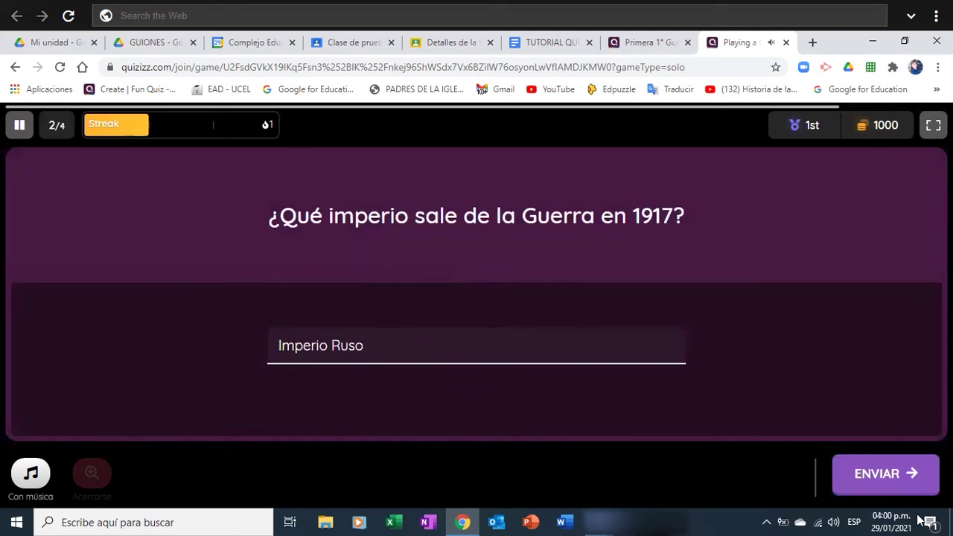
pyautogui.click(910, 473)
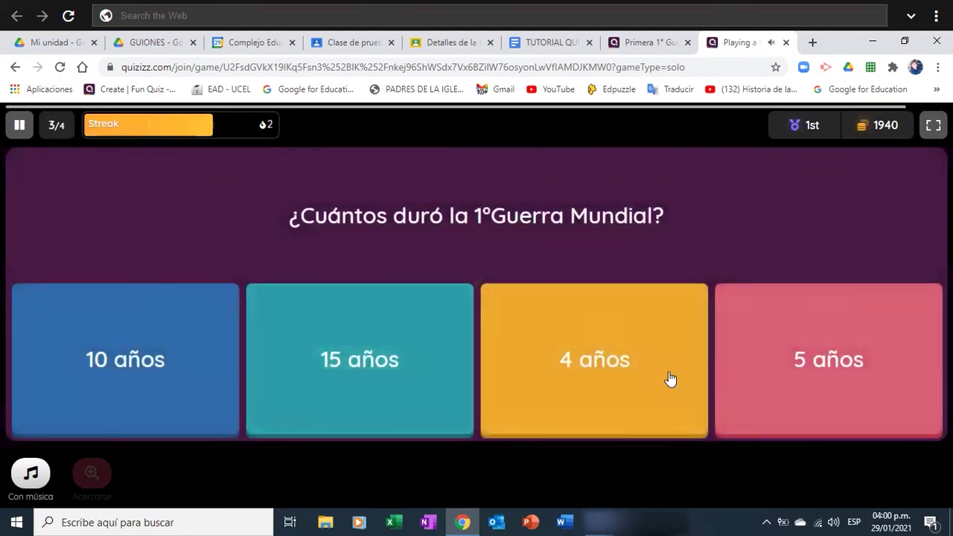
# - Answer "4 años" for the war's duration, then submit the assassination, 1914 to 1918 and imperialism statements as the correct ones
pyautogui.click(635, 377)
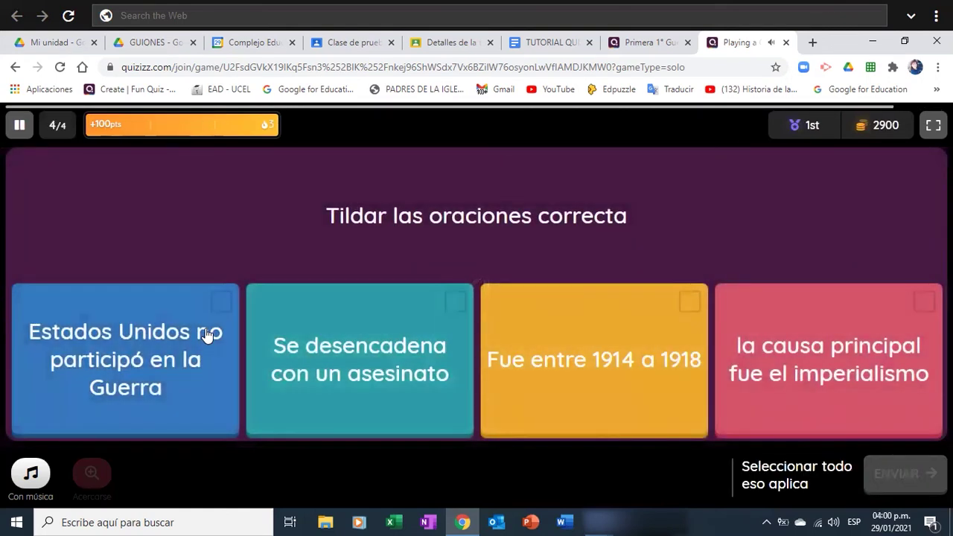
pyautogui.click(458, 309)
pyautogui.click(690, 307)
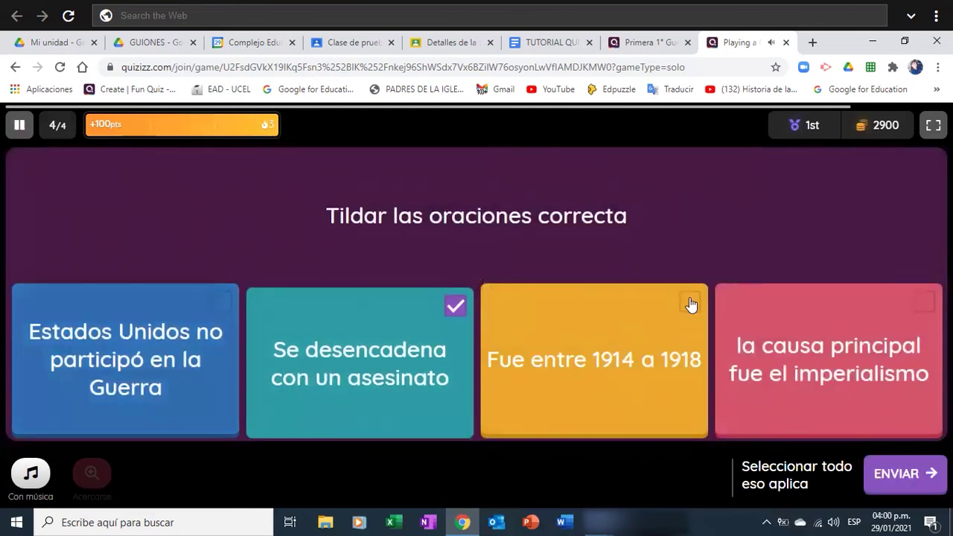
pyautogui.click(924, 304)
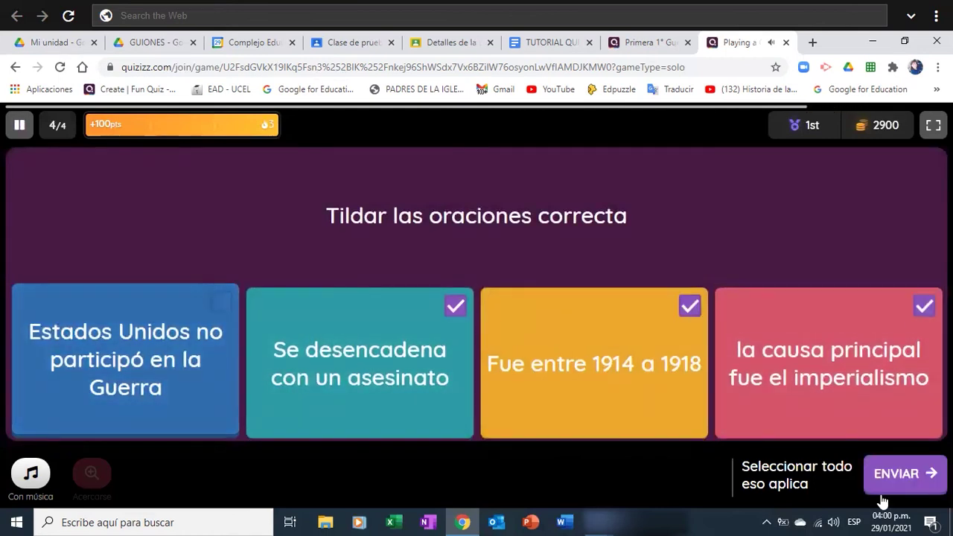
pyautogui.click(902, 470)
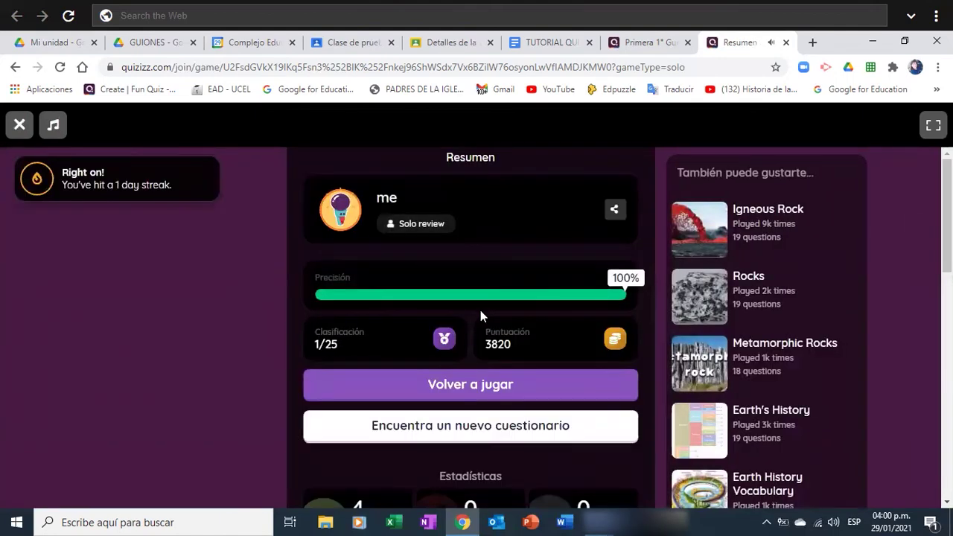
# - Close the finished solo game and save the quiz "Primera 1° Guerra Mundial" to the "Examenes" collection
pyautogui.hotkey('ctrl', 'w')
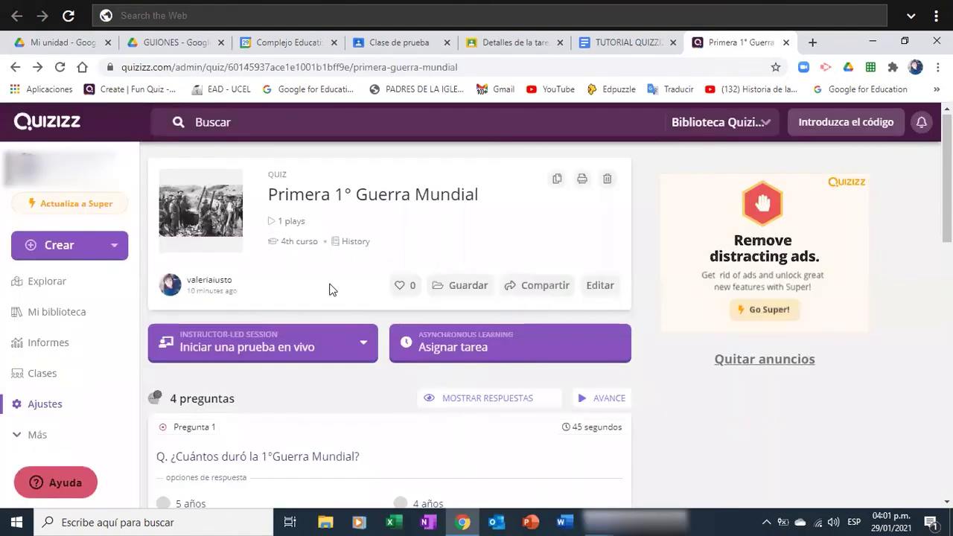
pyautogui.click(463, 285)
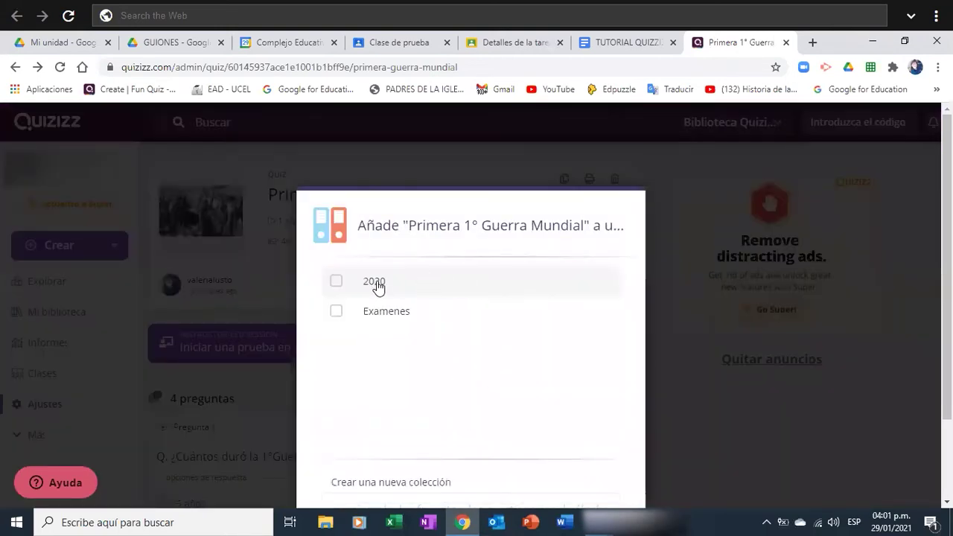
pyautogui.click(393, 313)
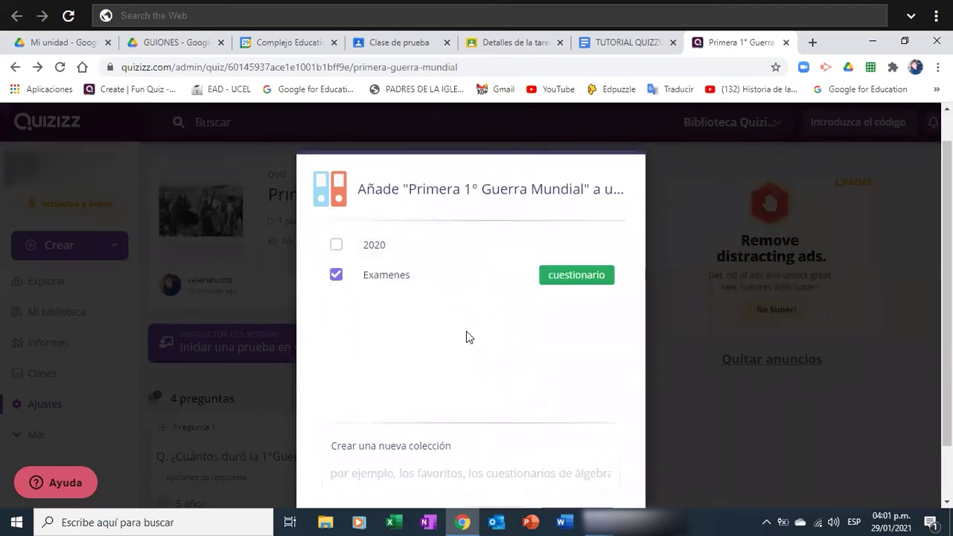
pyautogui.scroll(-1, 466, 337)
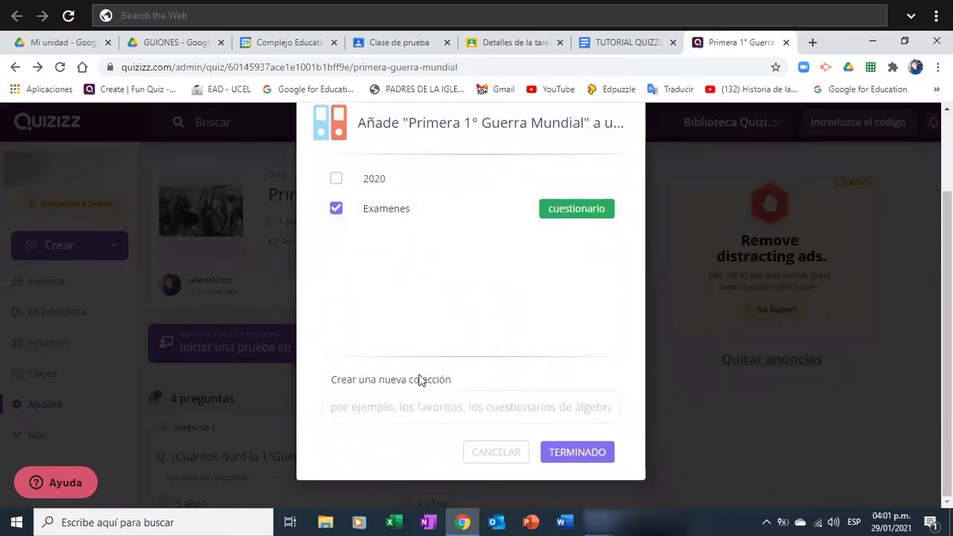
pyautogui.click(570, 452)
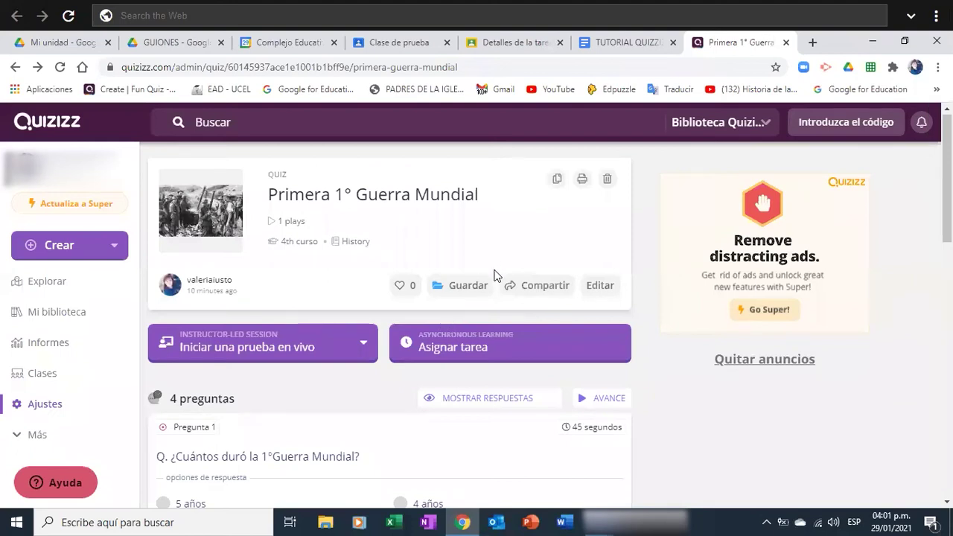
# - Look at the quiz's sharing options, including the field for inviting people by e-mail, and close them without sending an invitation
pyautogui.click(532, 286)
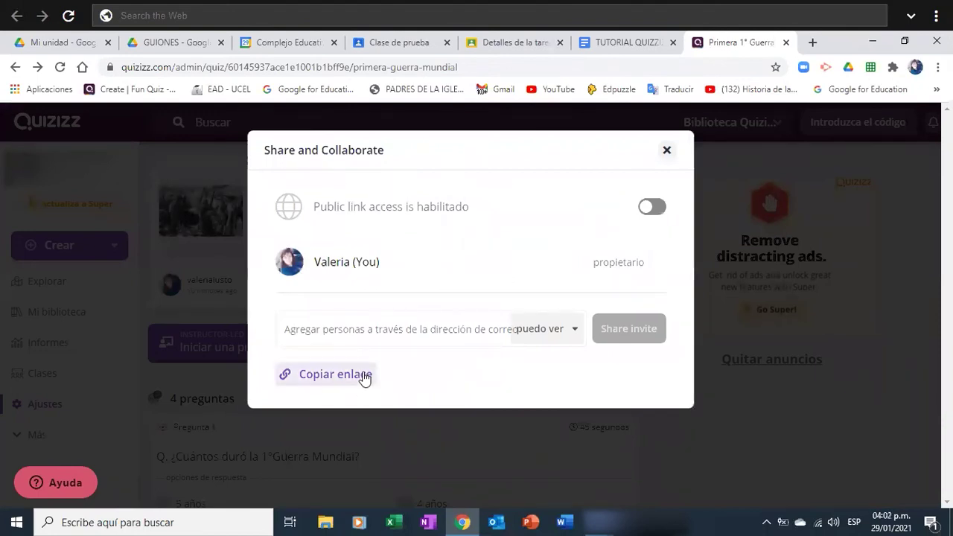
pyautogui.click(351, 328)
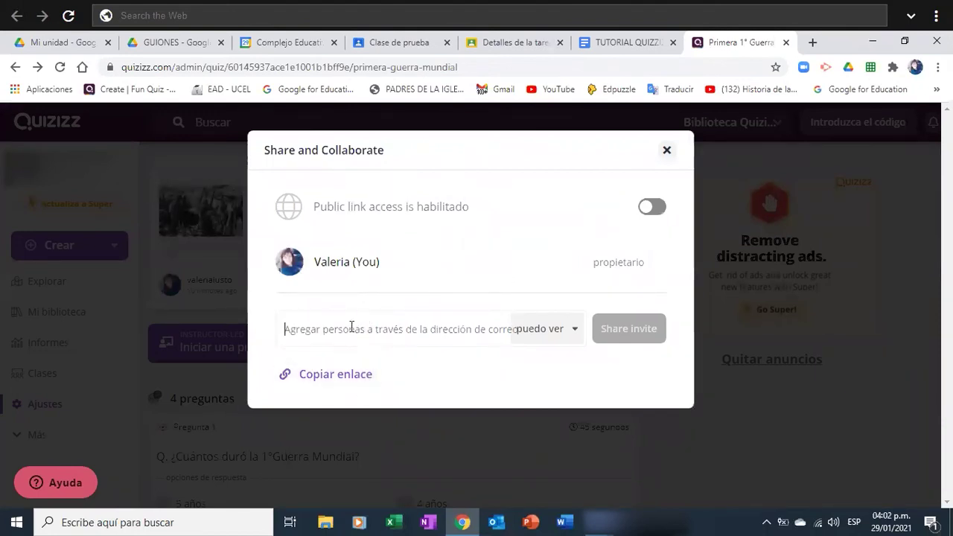
pyautogui.write('iu')
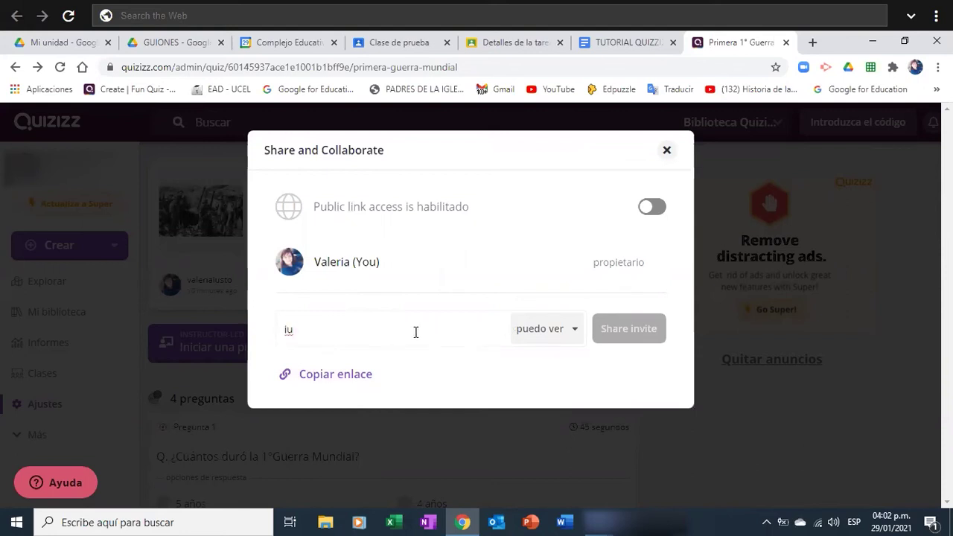
pyautogui.press('Escape')
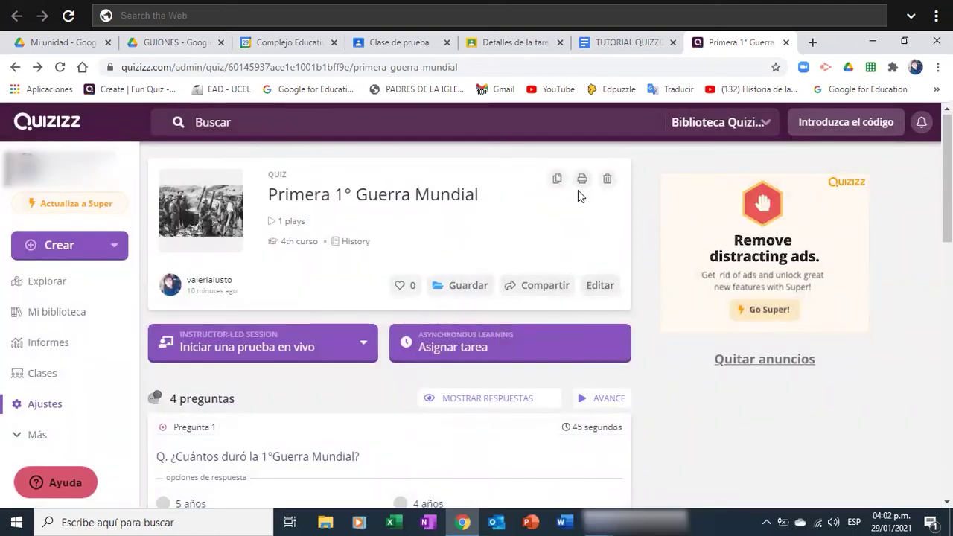
# - Open the quiz's homework assignment settings, examine the deadline, class and advanced options, and return to the quiz page
pyautogui.scroll(-2, 573, 200)
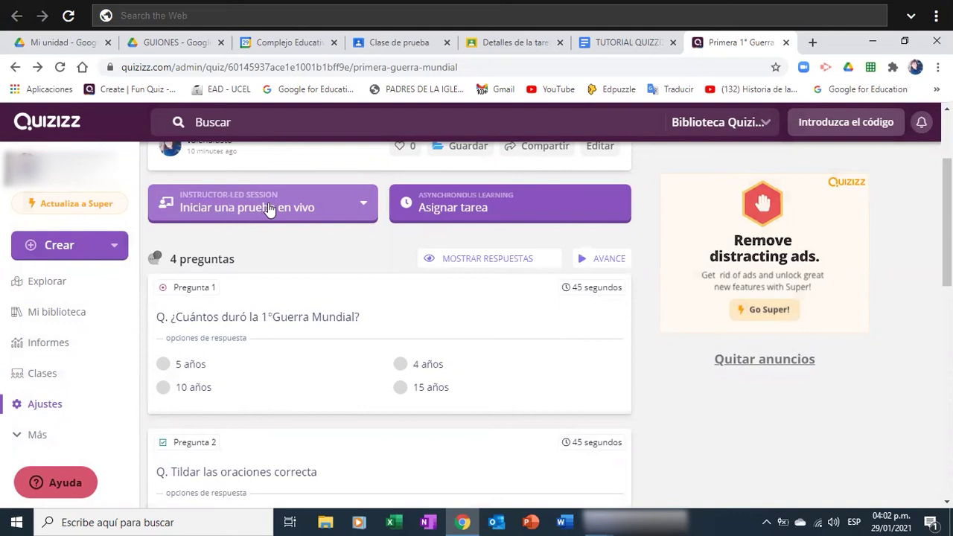
pyautogui.click(497, 210)
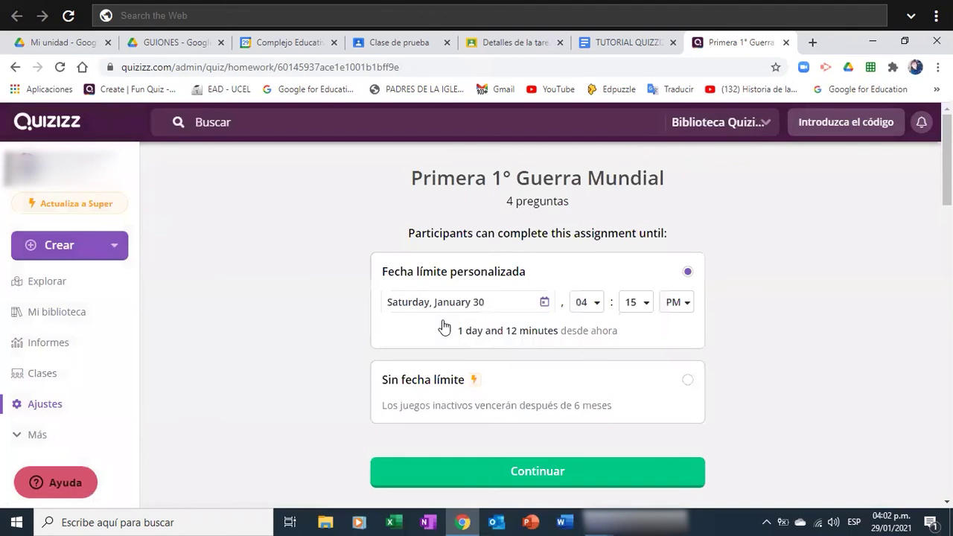
pyautogui.click(597, 306)
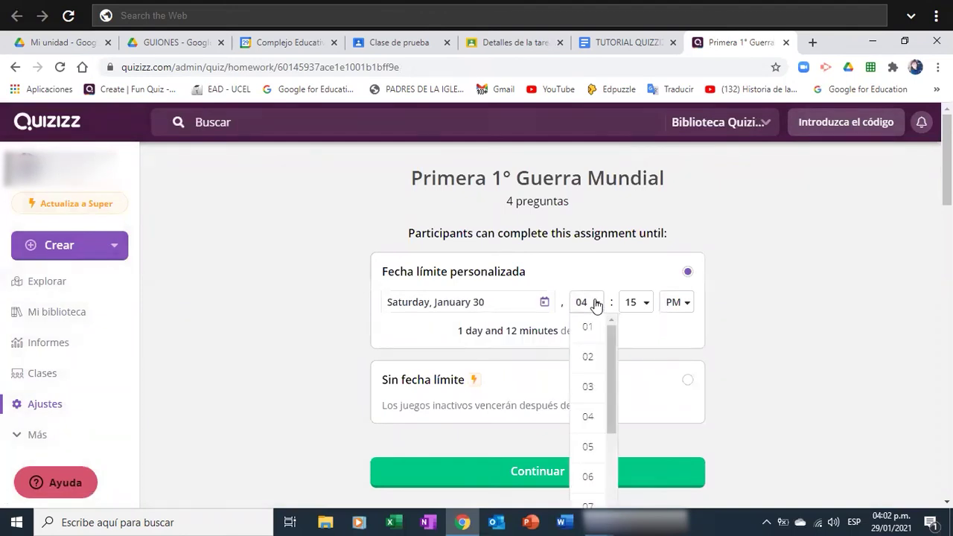
pyautogui.click(596, 303)
pyautogui.scroll(-1, 600, 276)
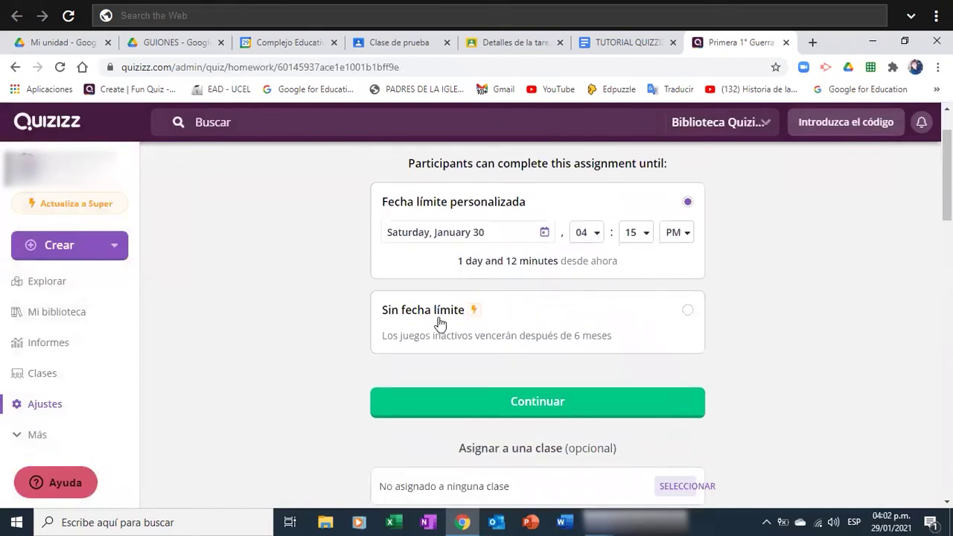
pyautogui.scroll(-1, 457, 350)
pyautogui.scroll(-1, 457, 351)
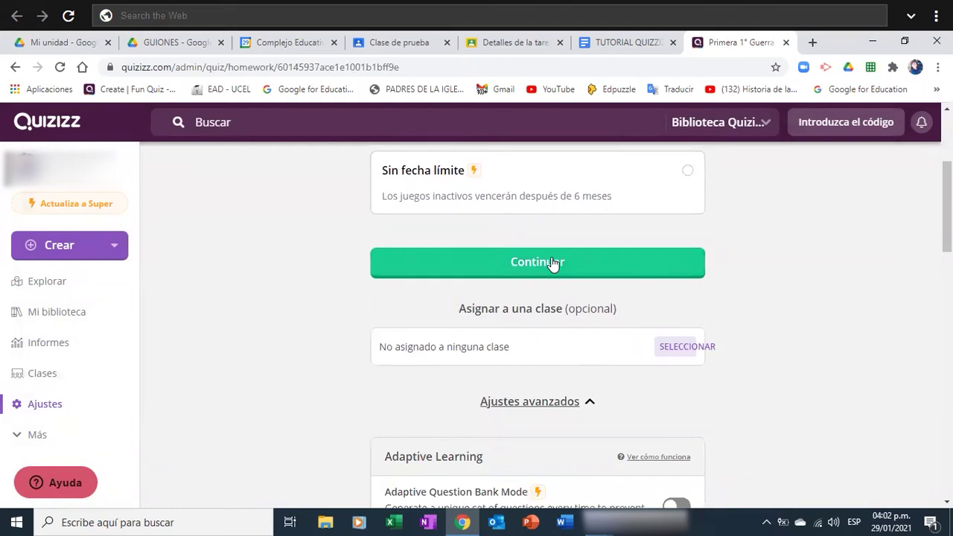
pyautogui.scroll(-2, 554, 265)
pyautogui.scroll(3, 557, 266)
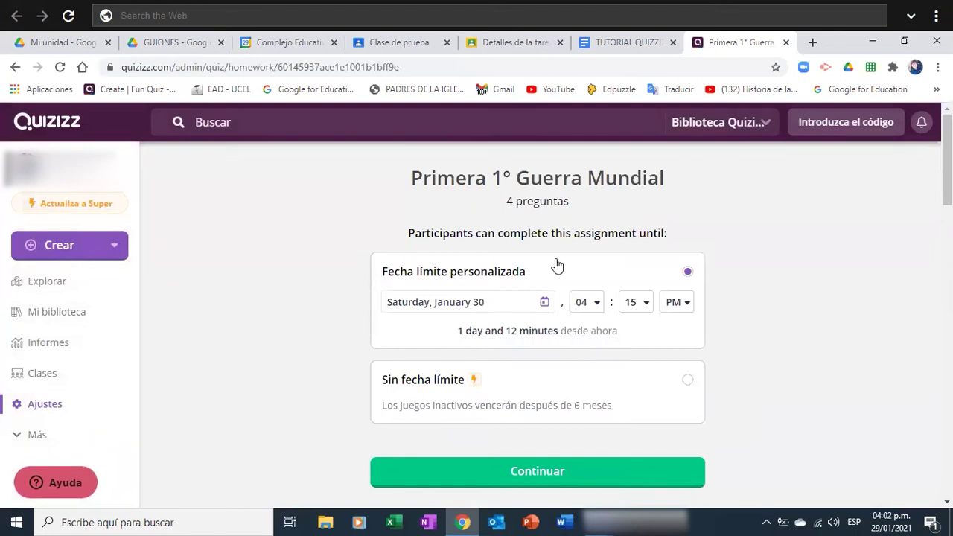
pyautogui.scroll(-4, 557, 264)
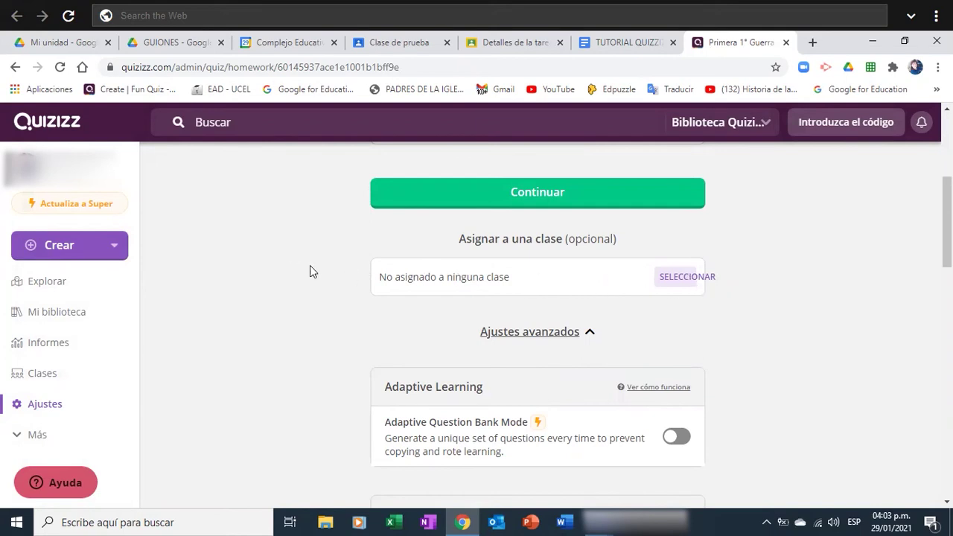
pyautogui.hotkey('alt', 'Left')
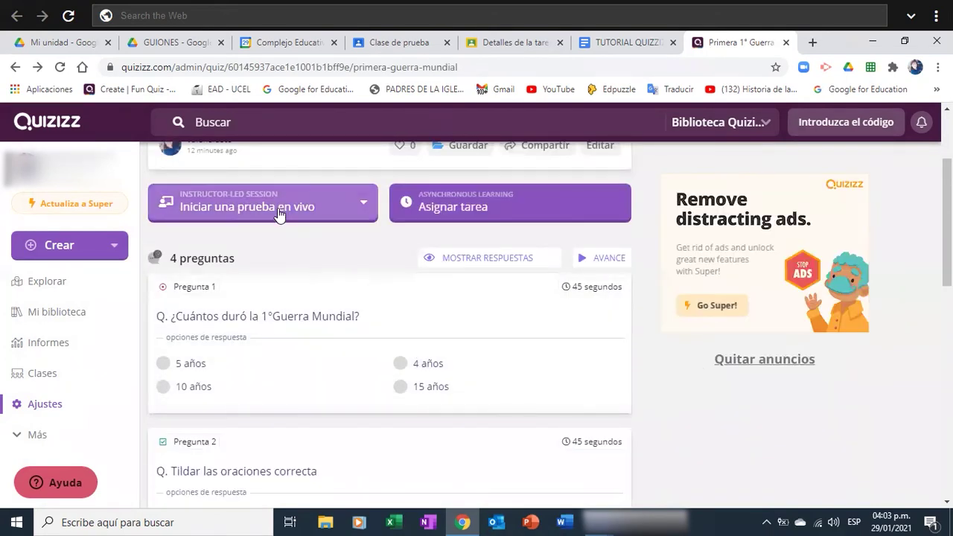
# - Set up a live quiz session in Clásico mode and check the classes it can be assigned to without assigning any
pyautogui.click(280, 214)
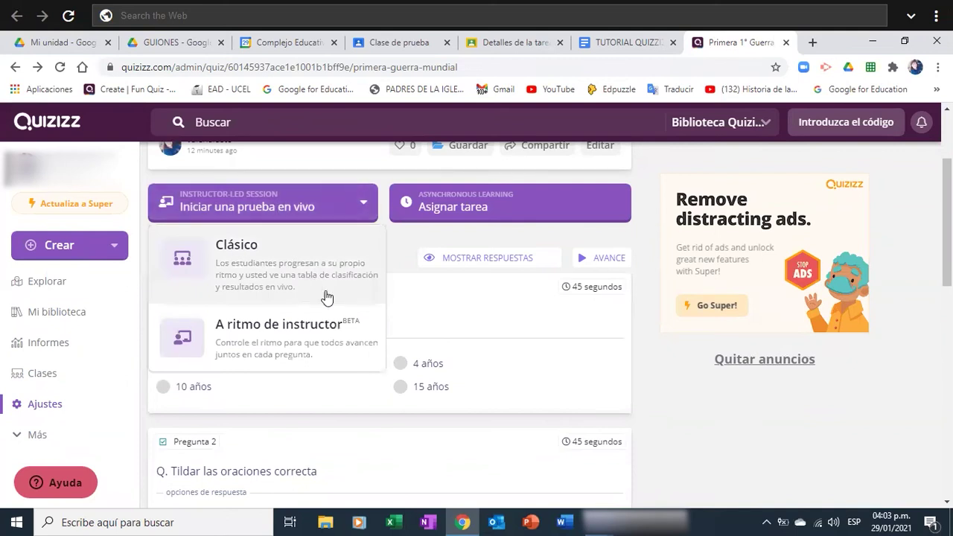
pyautogui.click(261, 272)
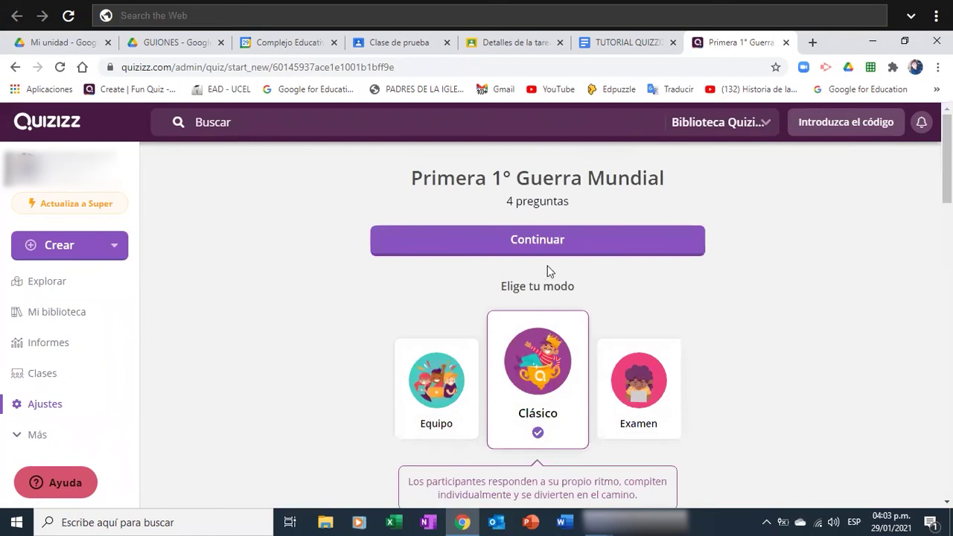
pyautogui.scroll(-1, 537, 385)
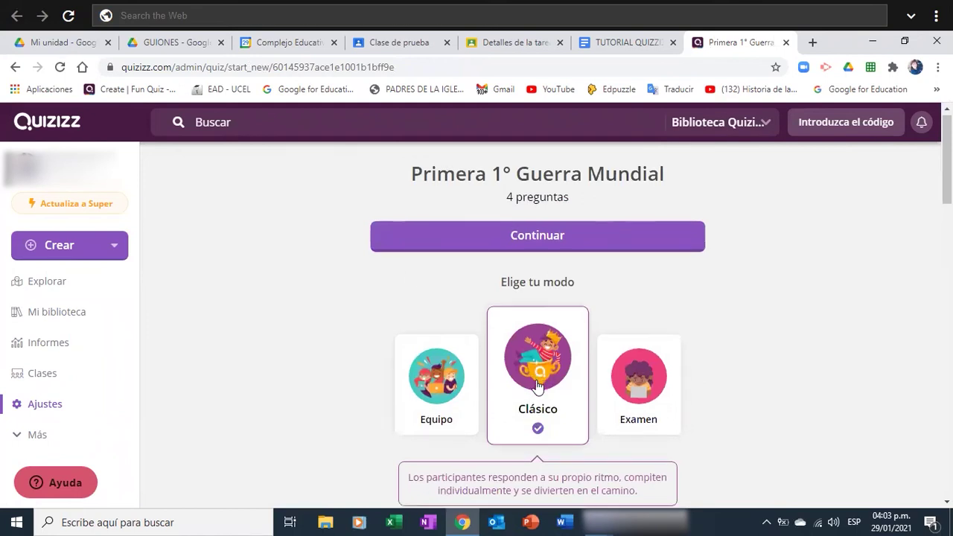
pyautogui.scroll(-2, 538, 385)
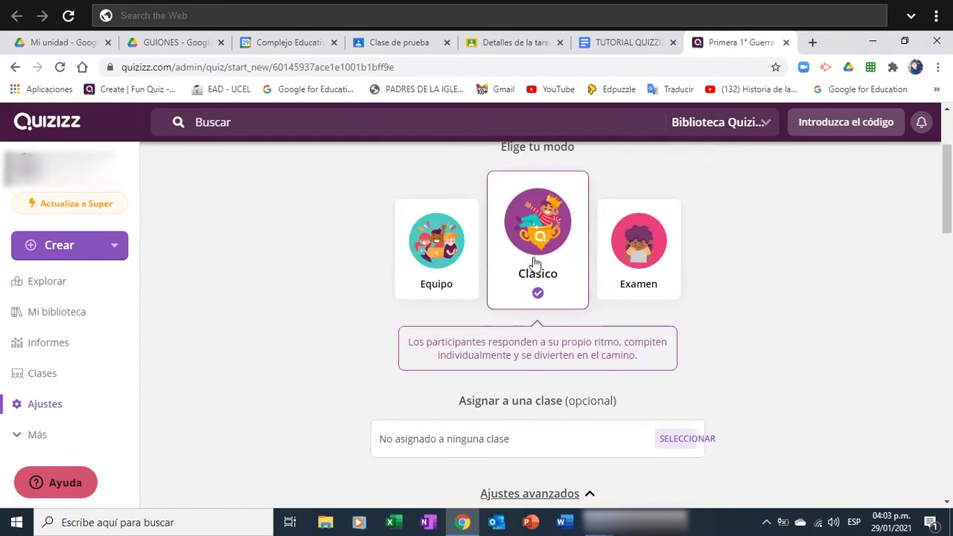
pyautogui.scroll(-2, 535, 262)
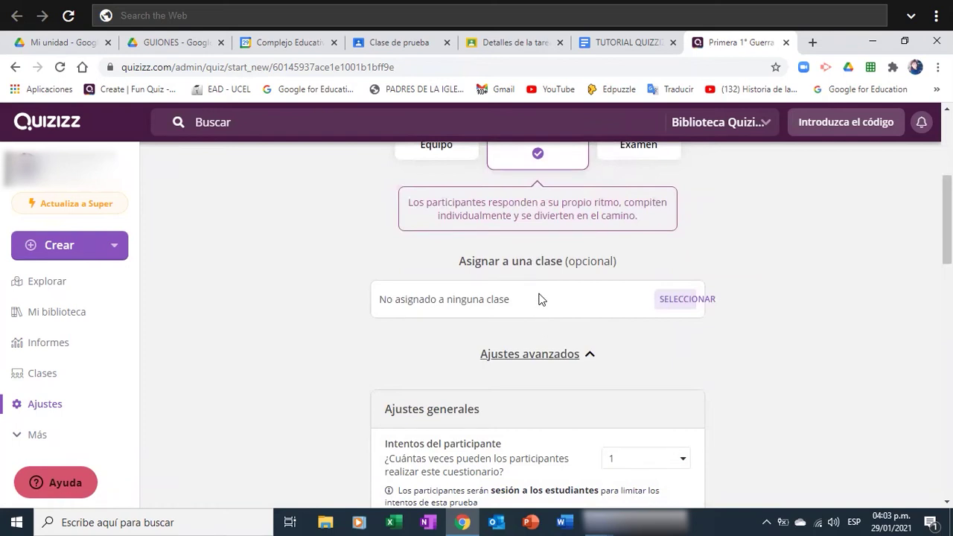
pyautogui.click(678, 301)
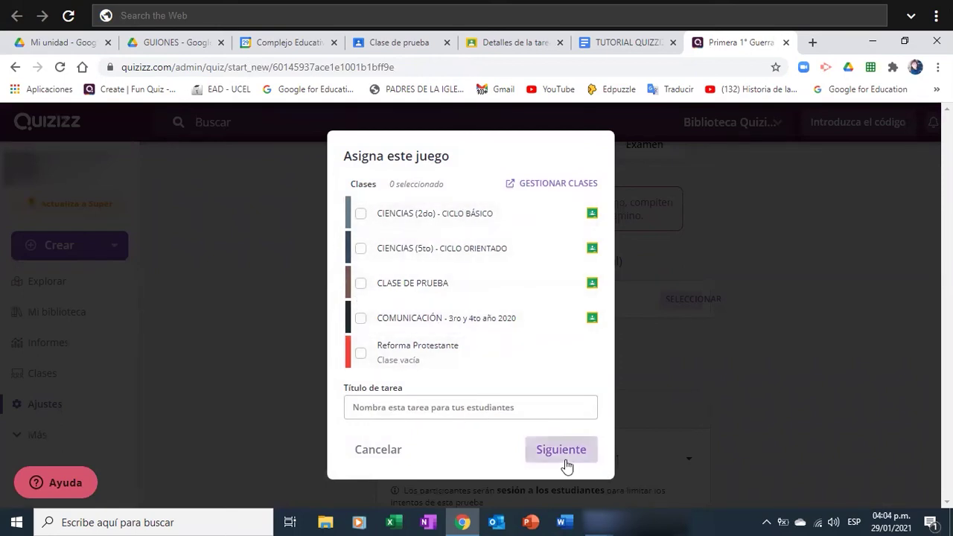
pyautogui.click(297, 227)
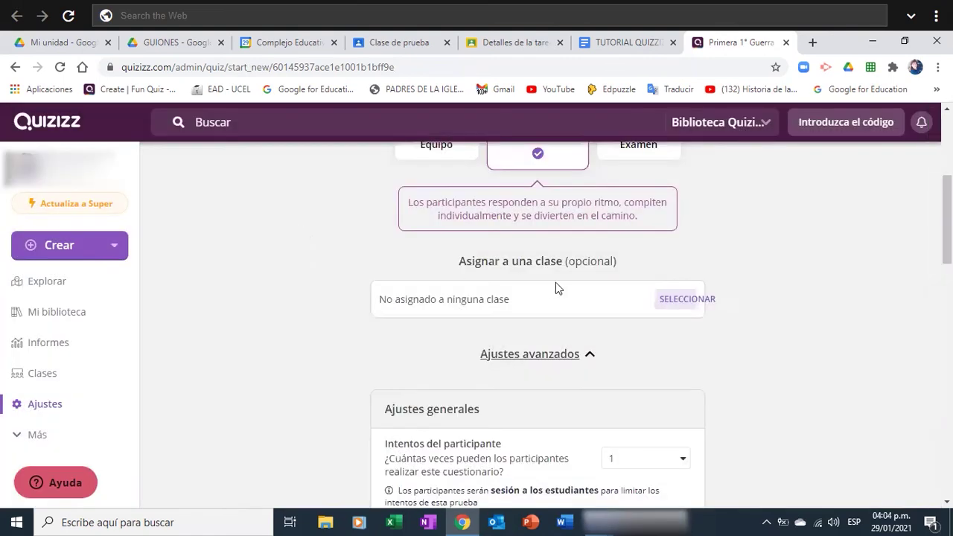
# - Limit the participants' attempts to 1 in the general settings of the live session
pyautogui.scroll(-2, 660, 373)
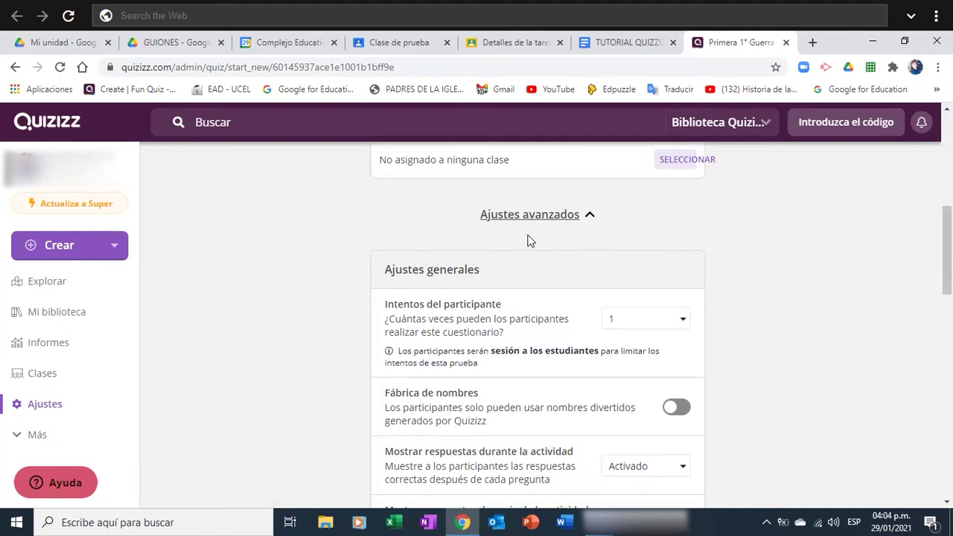
pyautogui.scroll(-1, 527, 238)
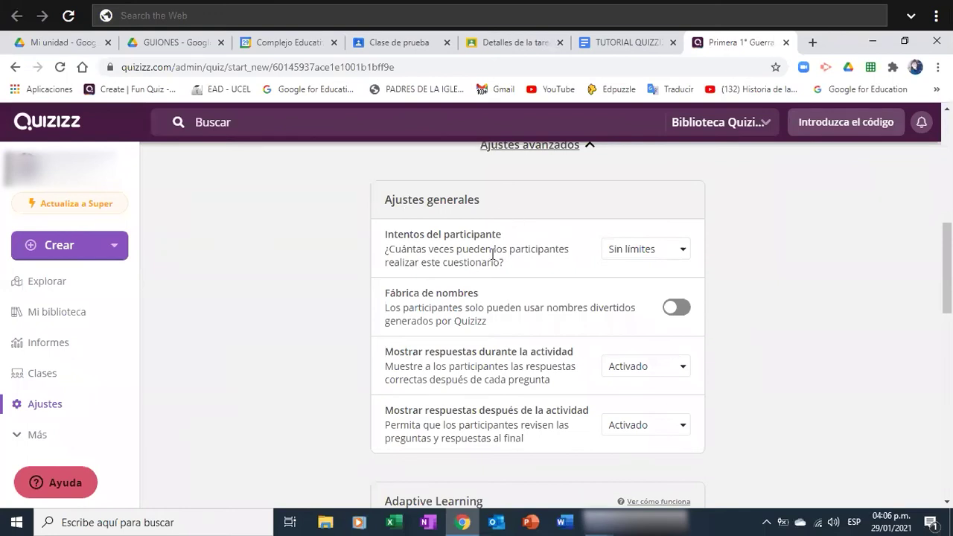
pyautogui.click(684, 251)
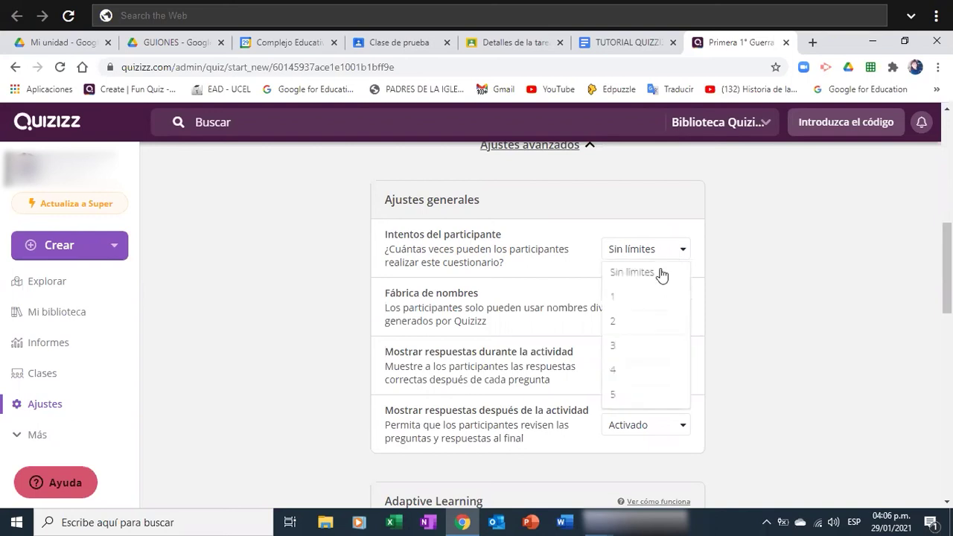
pyautogui.click(637, 297)
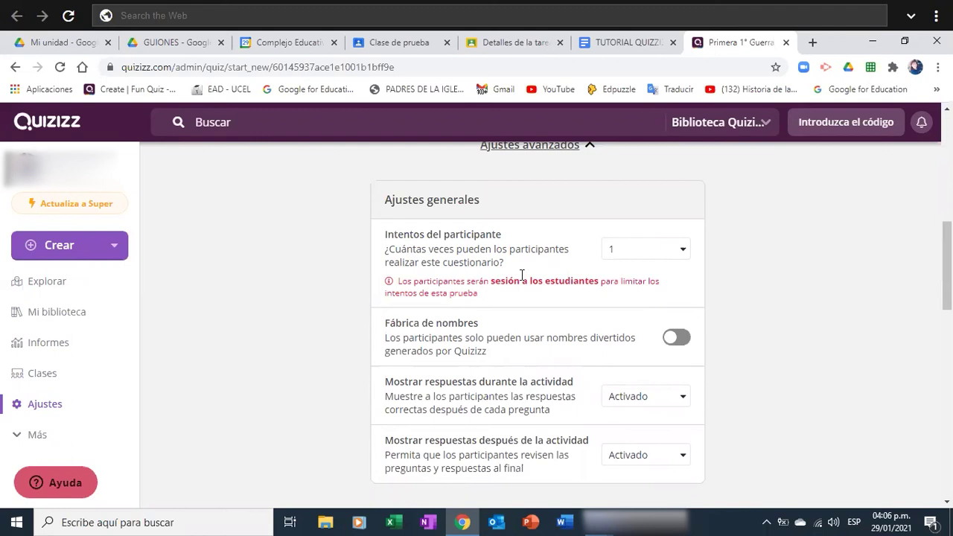
# - Try switching the "Fábrica de nombres" option for funny generated participant names on and off
pyautogui.scroll(-2, 516, 281)
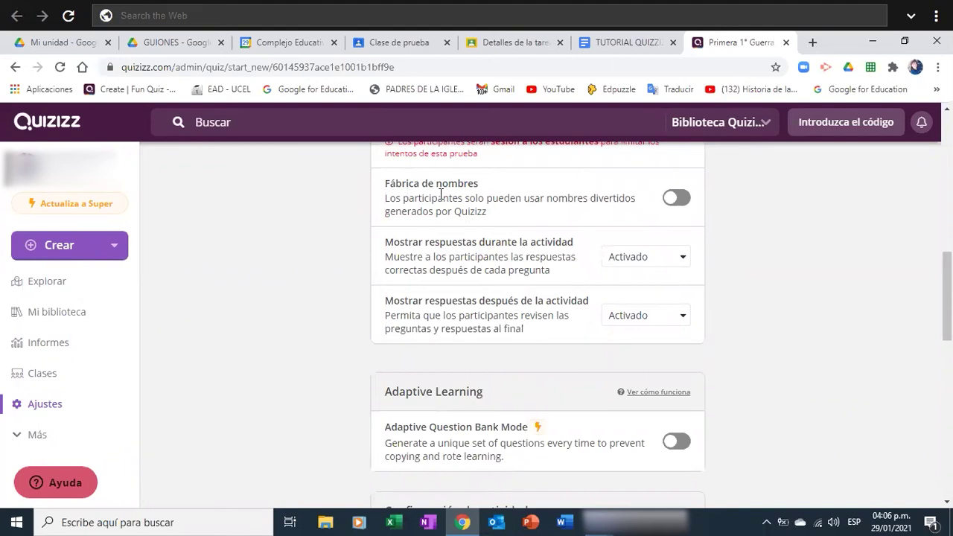
pyautogui.click(681, 199)
pyautogui.click(685, 198)
pyautogui.click(685, 198)
pyautogui.click(668, 199)
# - Examine the answer display, Adaptive Learning and activity settings, from power-ups and timer to redemption questions and memes
pyautogui.scroll(-1, 492, 212)
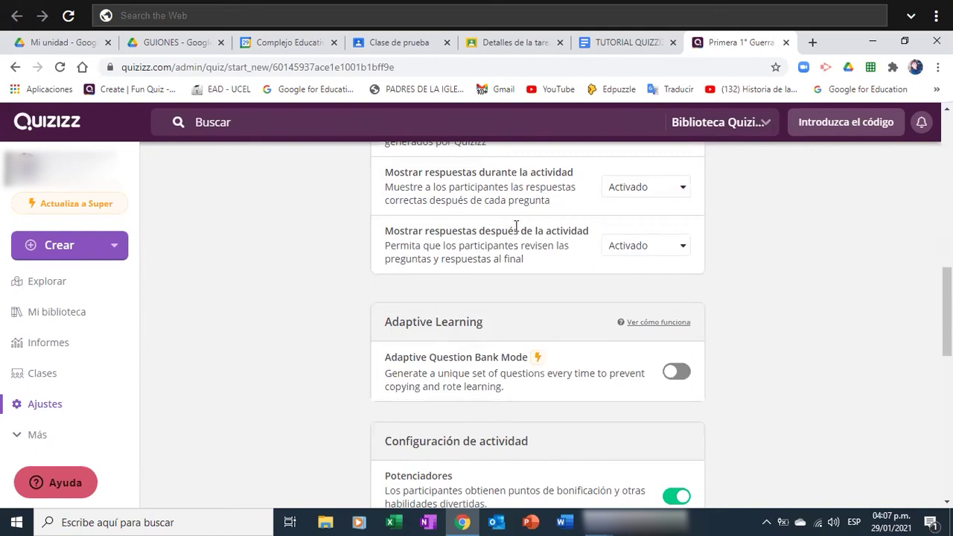
pyautogui.scroll(-1, 496, 209)
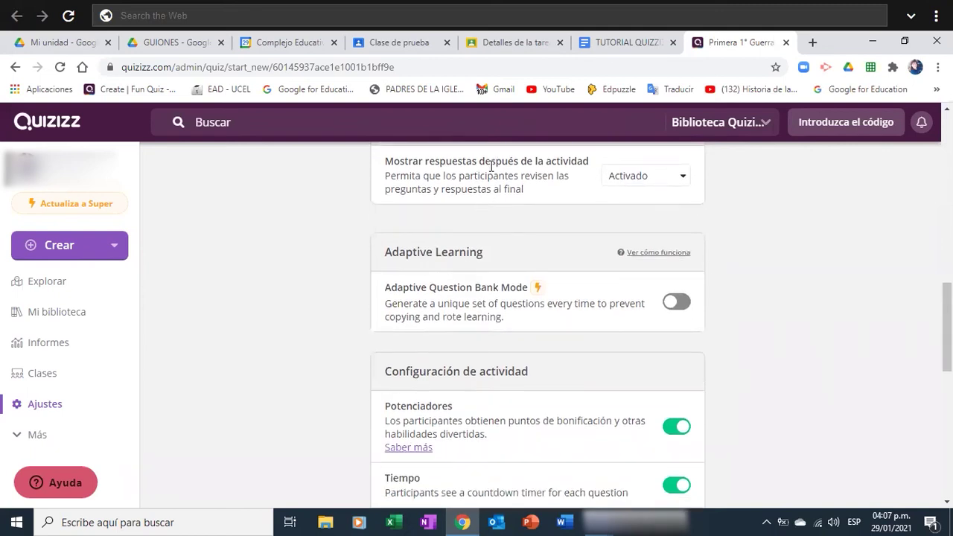
pyautogui.scroll(1, 494, 171)
pyautogui.scroll(-3, 501, 238)
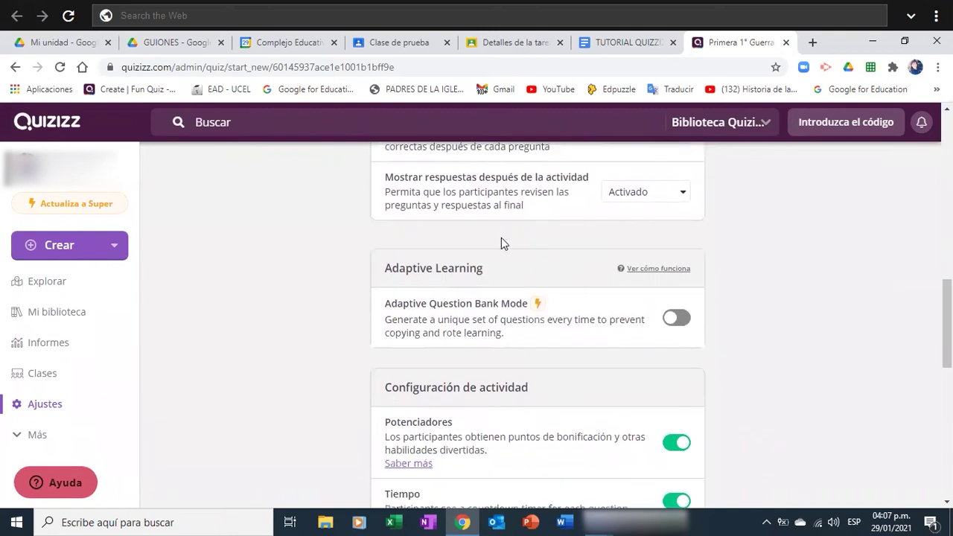
pyautogui.scroll(-1, 502, 237)
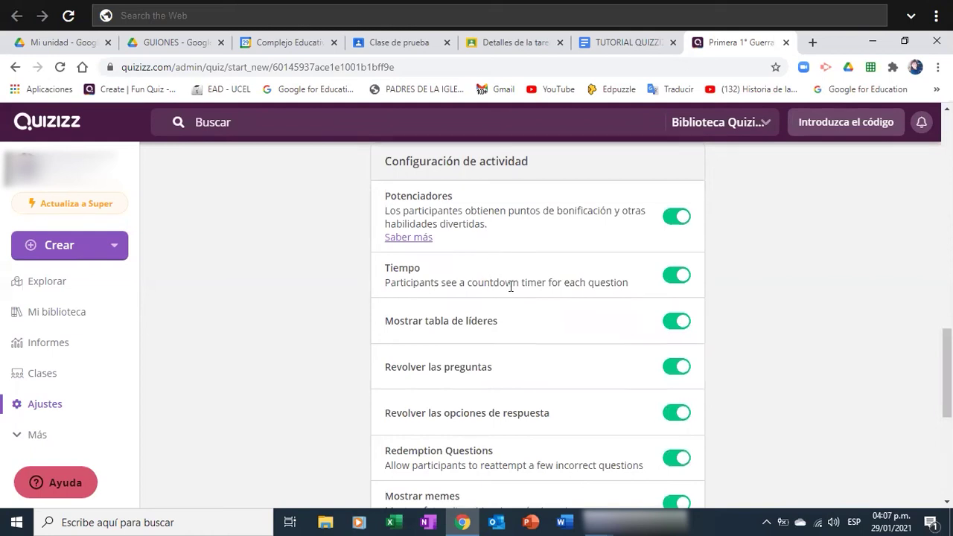
pyautogui.scroll(-1, 511, 286)
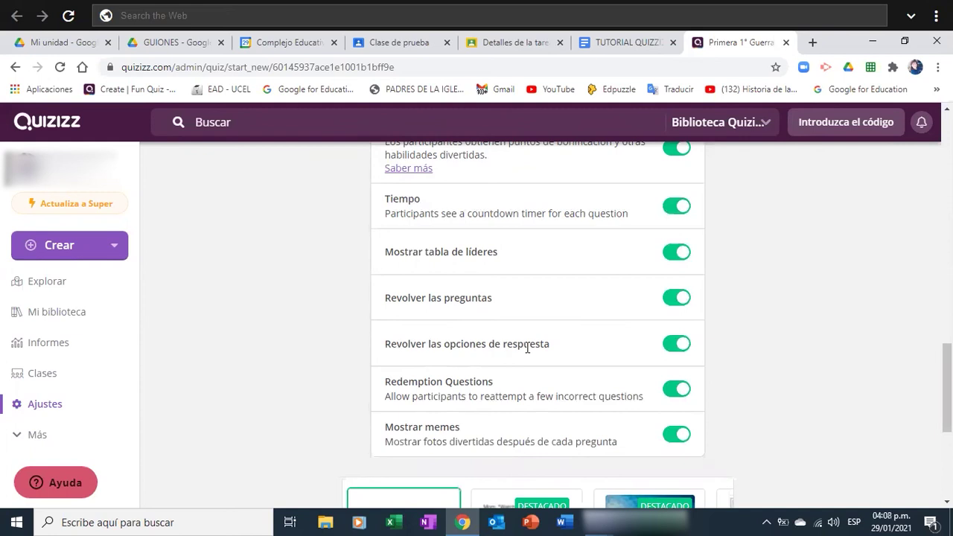
pyautogui.scroll(-1, 521, 346)
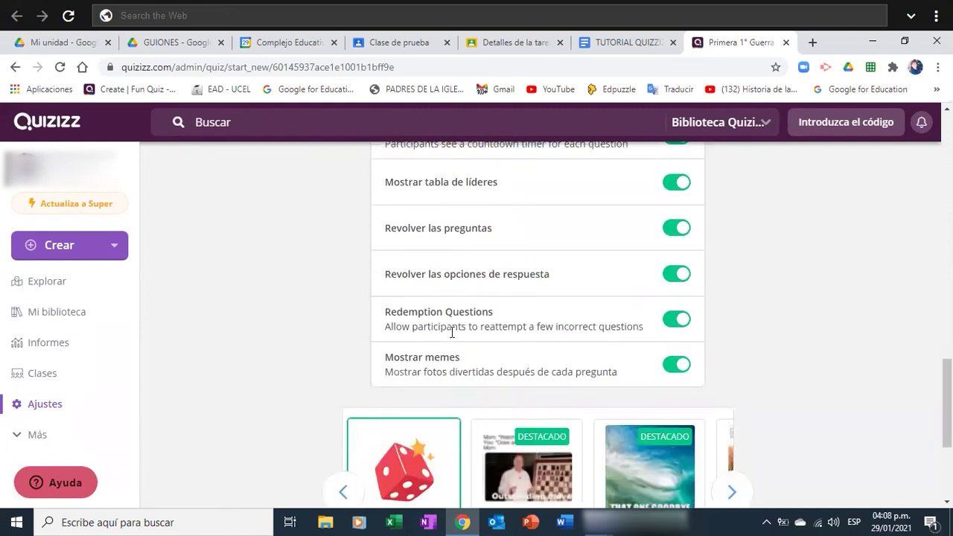
# - Turn off "Mostrar memes", recheck the session settings, and continue to the live session's waiting room
pyautogui.click(665, 372)
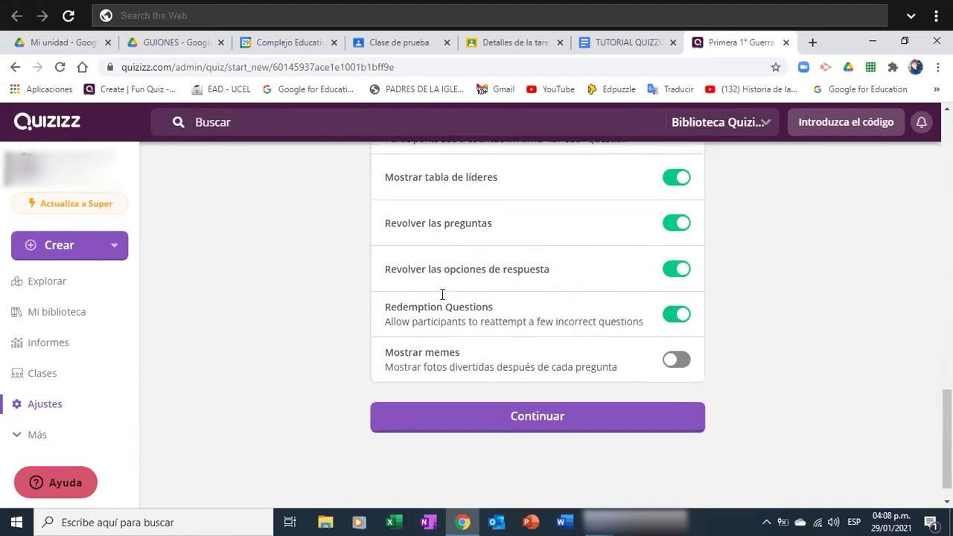
pyautogui.scroll(5, 439, 301)
pyautogui.scroll(1, 441, 299)
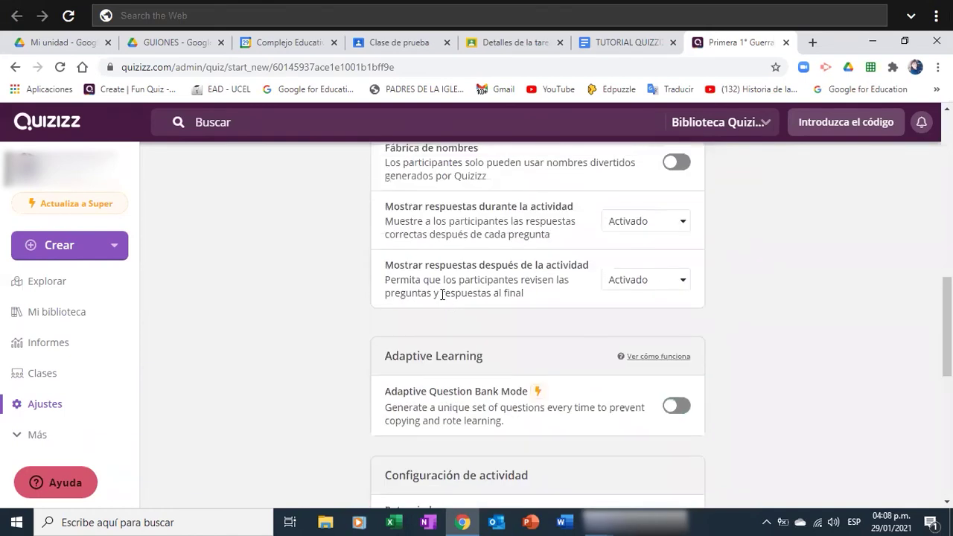
pyautogui.scroll(-2, 442, 295)
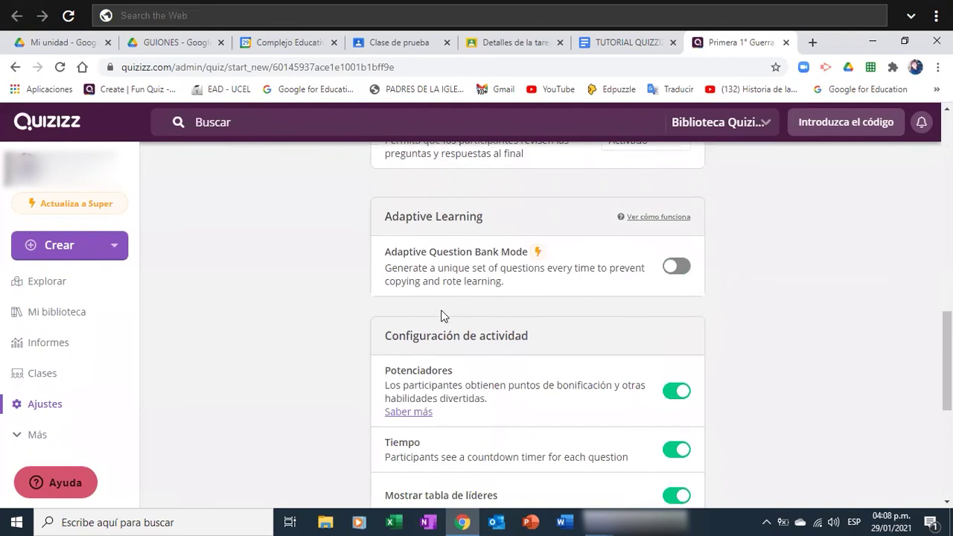
pyautogui.scroll(-4, 441, 316)
pyautogui.scroll(10, 442, 316)
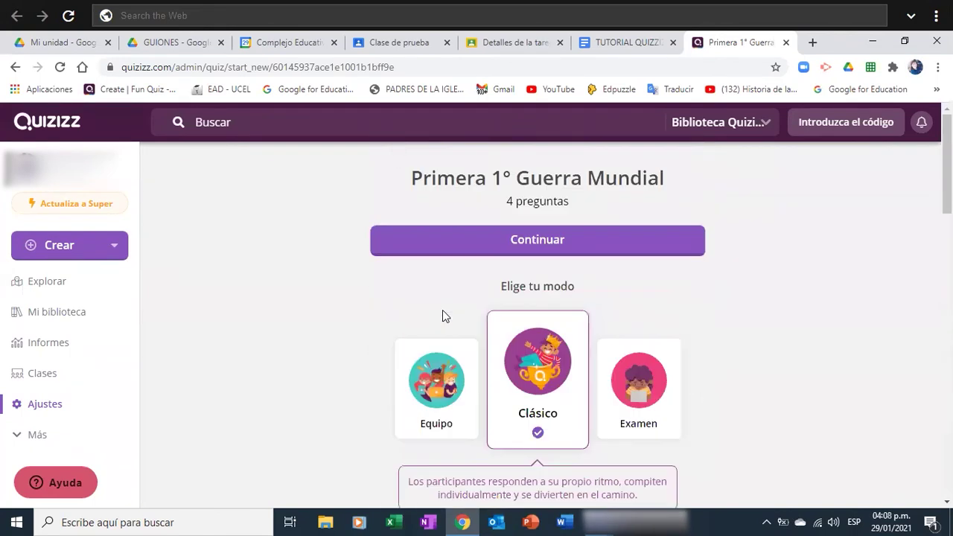
pyautogui.scroll(-10, 443, 311)
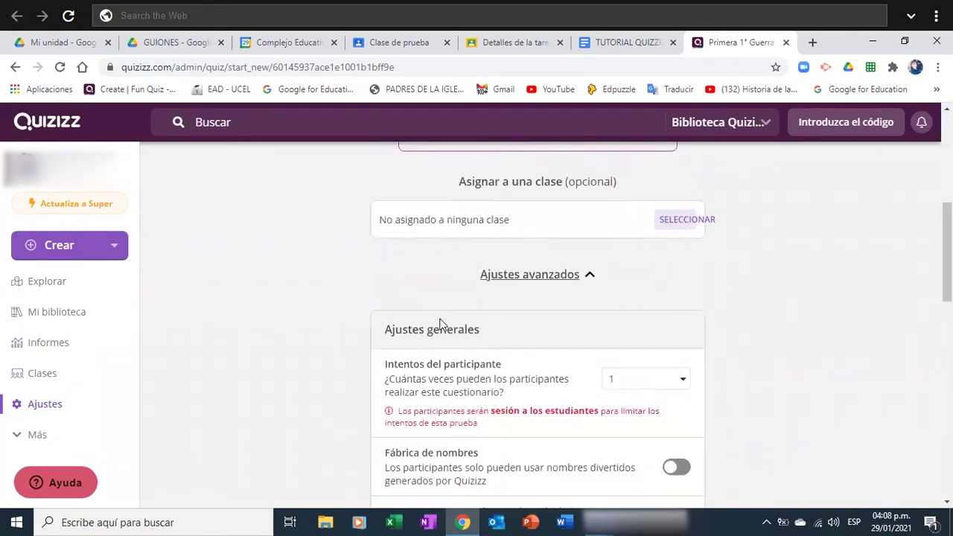
pyautogui.click(511, 385)
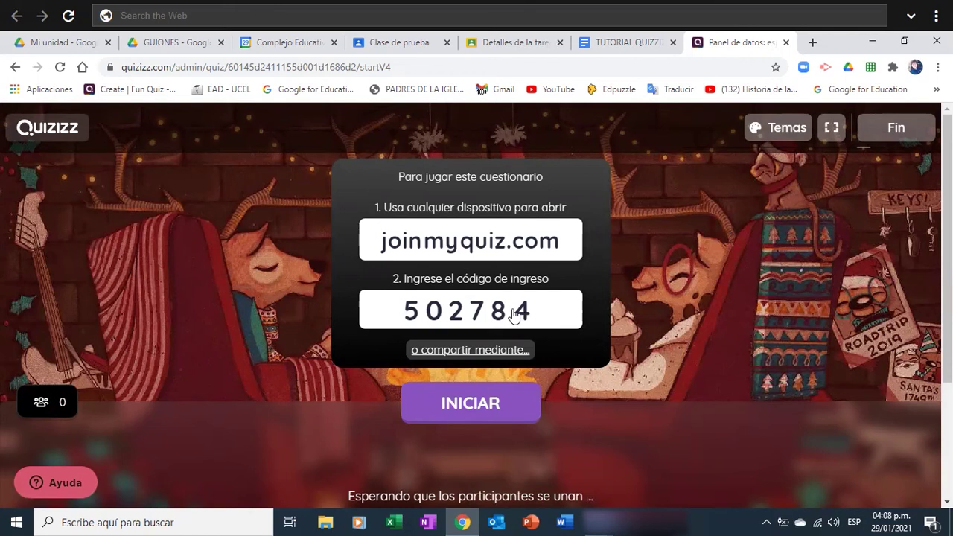
# - Copy the session's join link from the sharing options and return to the waiting room
pyautogui.click(452, 349)
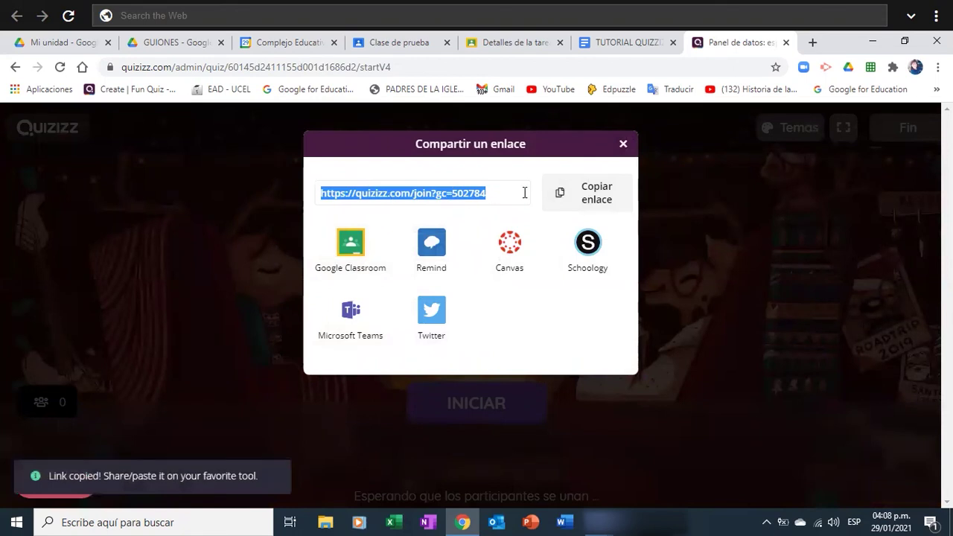
pyautogui.click(596, 195)
pyautogui.click(624, 144)
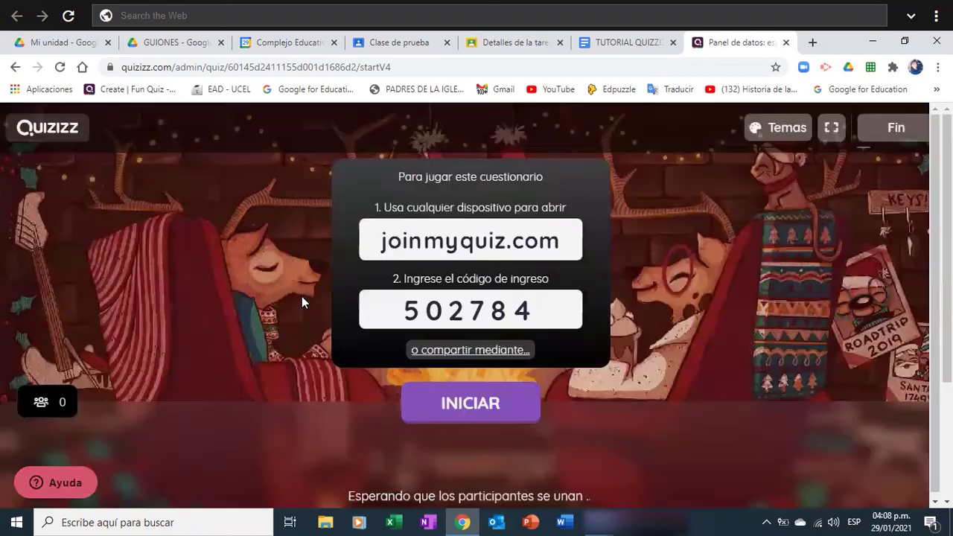
# - Check the list of joined participants in the waiting room and start the live quiz
pyautogui.scroll(-2, 283, 295)
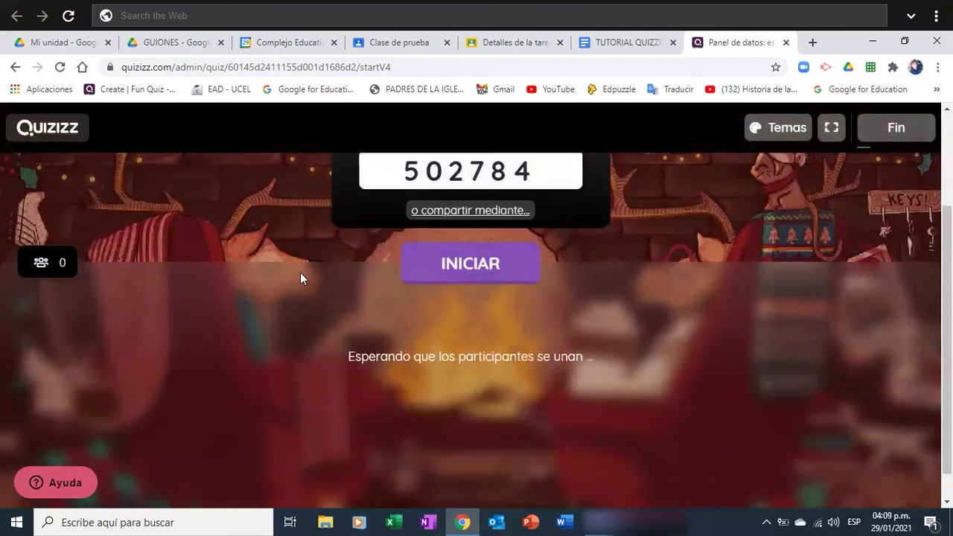
pyautogui.scroll(-1, 301, 276)
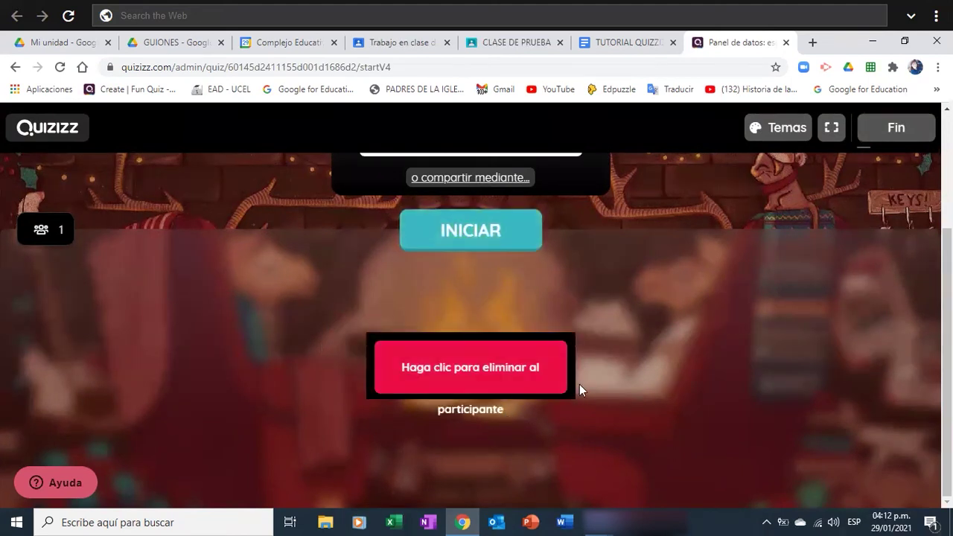
pyautogui.moveTo(507, 407)
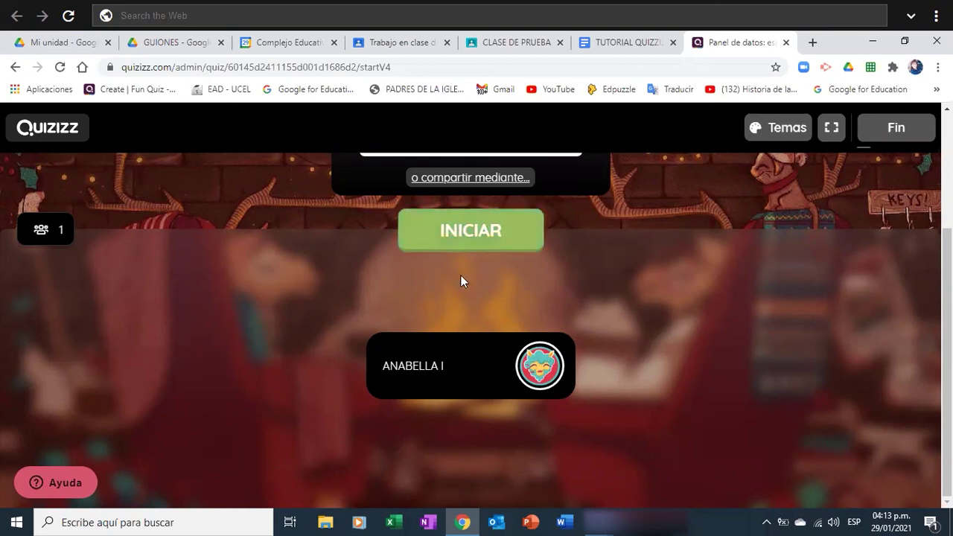
pyautogui.scroll(2, 460, 275)
pyautogui.scroll(1, 399, 253)
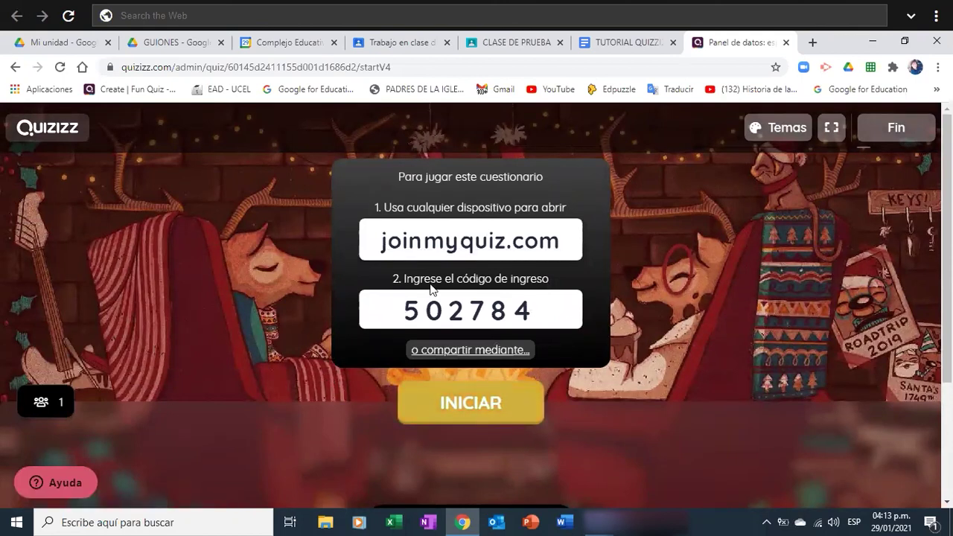
pyautogui.scroll(-1, 330, 364)
pyautogui.scroll(-1, 331, 370)
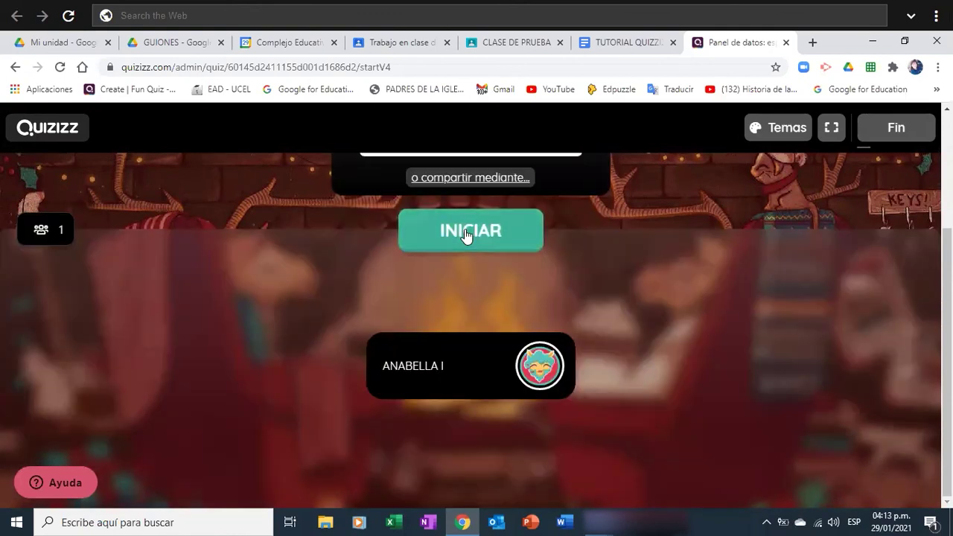
pyautogui.click(470, 253)
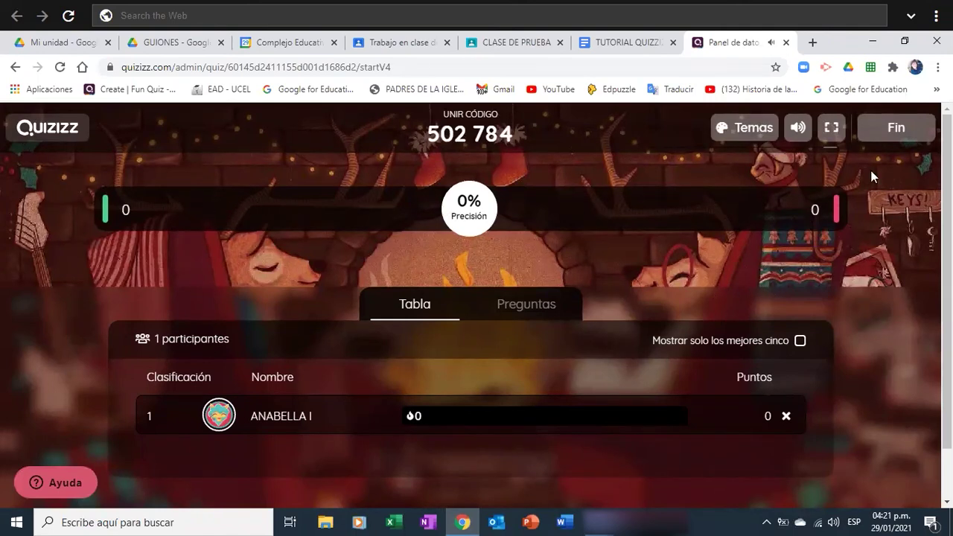
# - End the live quiz session and review the participant results for each question in the summary
pyautogui.click(896, 128)
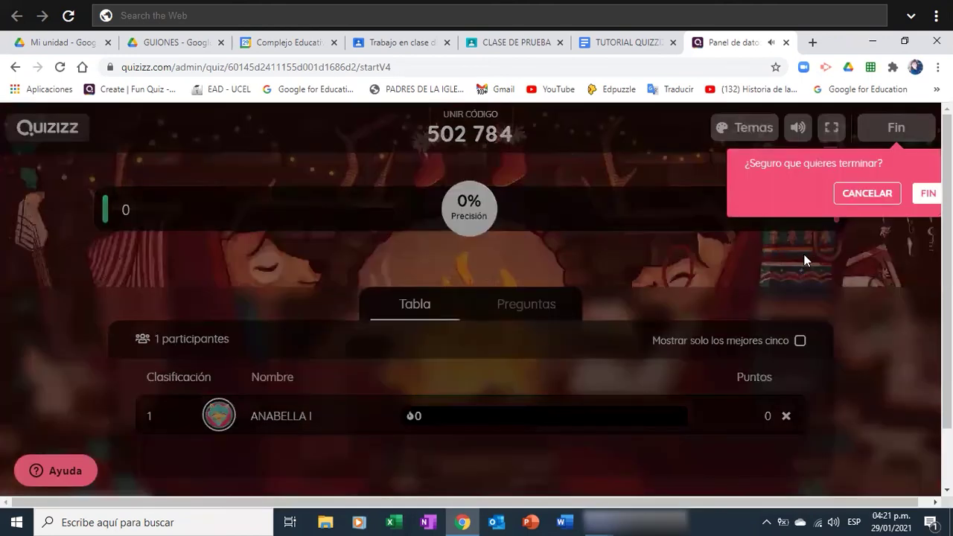
pyautogui.click(928, 193)
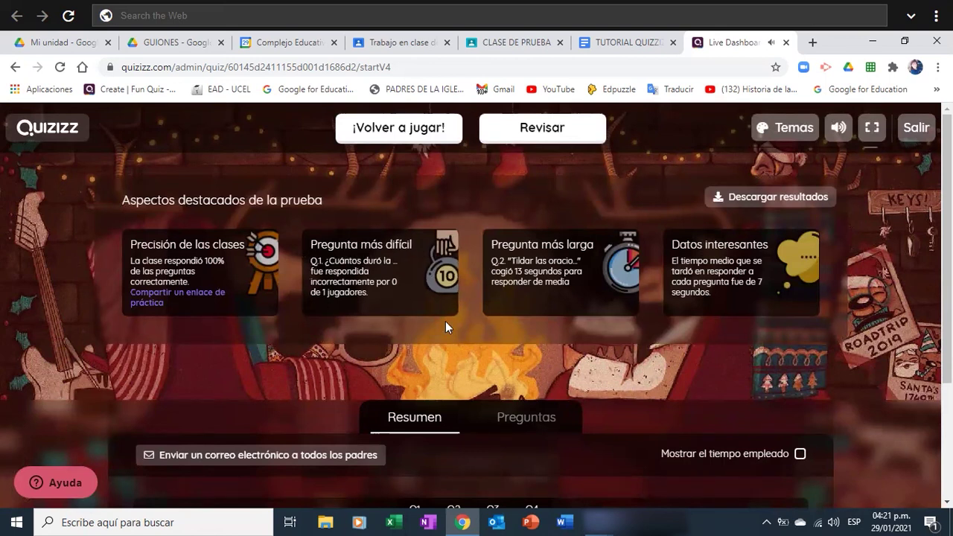
pyautogui.scroll(-2, 358, 333)
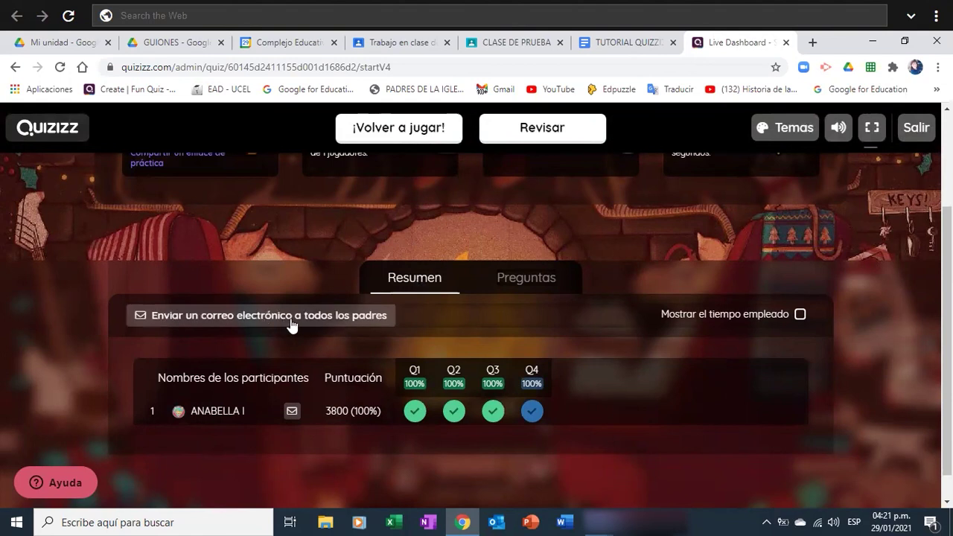
pyautogui.scroll(-1, 304, 248)
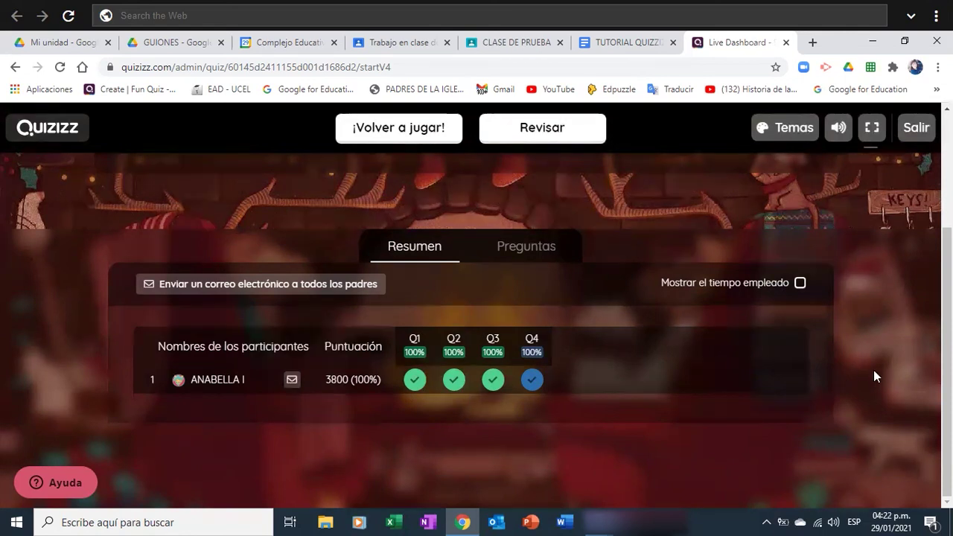
# - Download the session results and open the downloaded xlsx file in Excel
pyautogui.scroll(3, 879, 376)
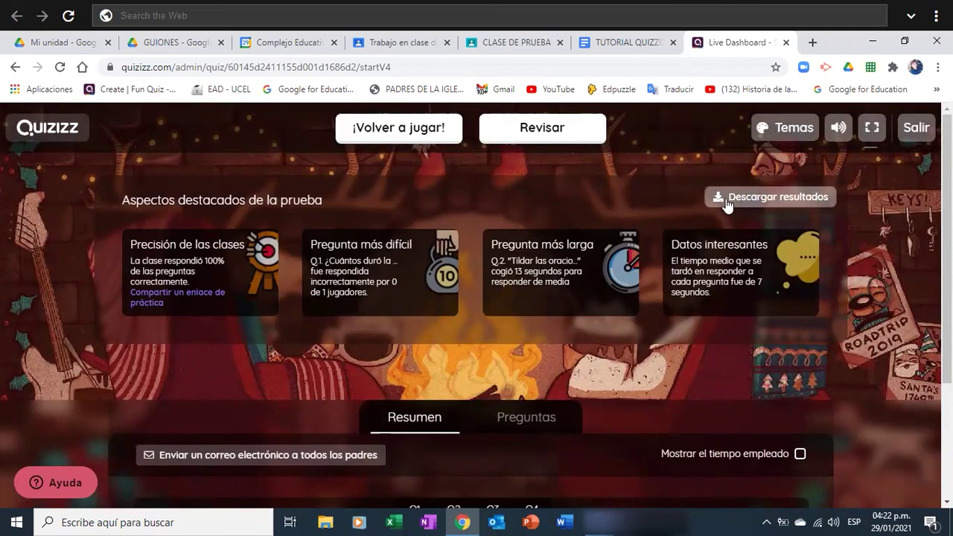
pyautogui.click(769, 197)
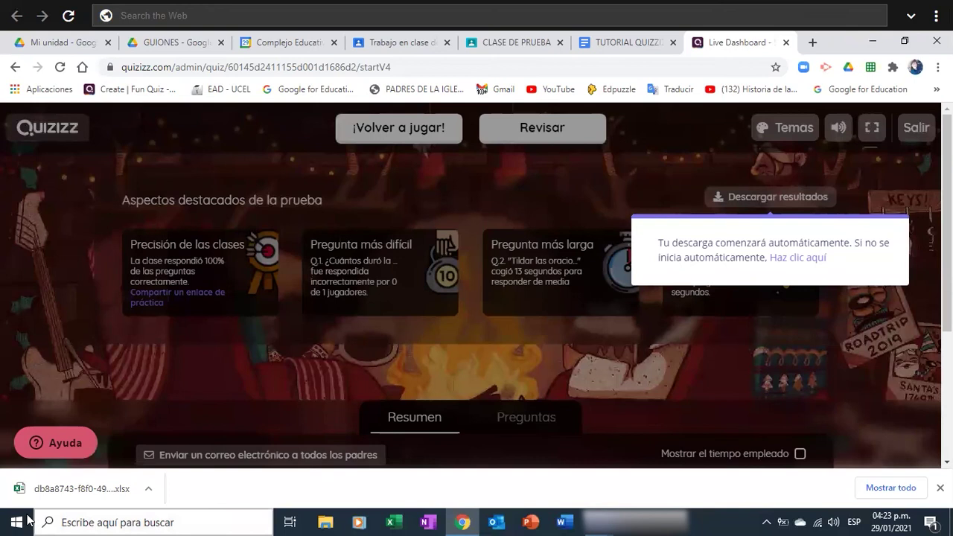
pyautogui.click(89, 489)
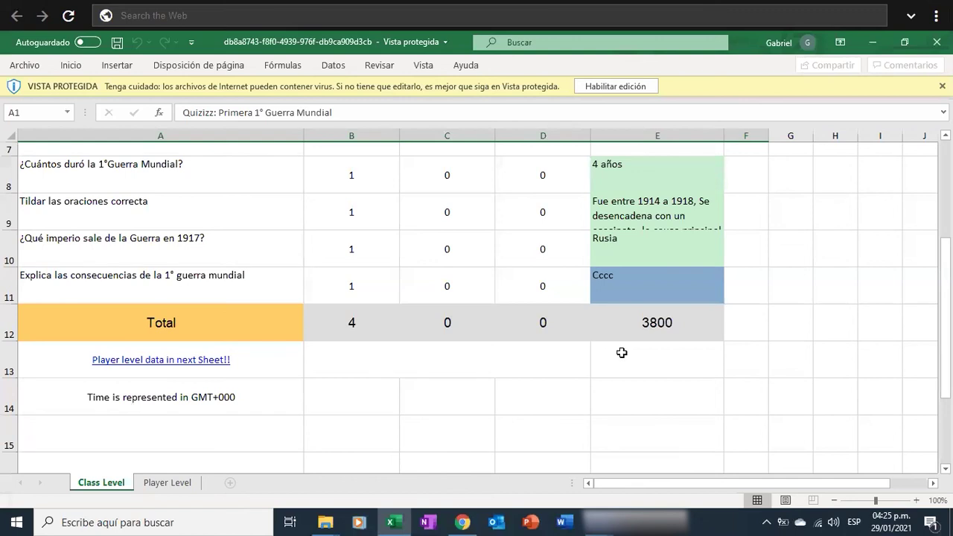
# - Examine the per-question results on the Class Level sheet and the participant data on the Player Level sheet
pyautogui.scroll(3, 305, 315)
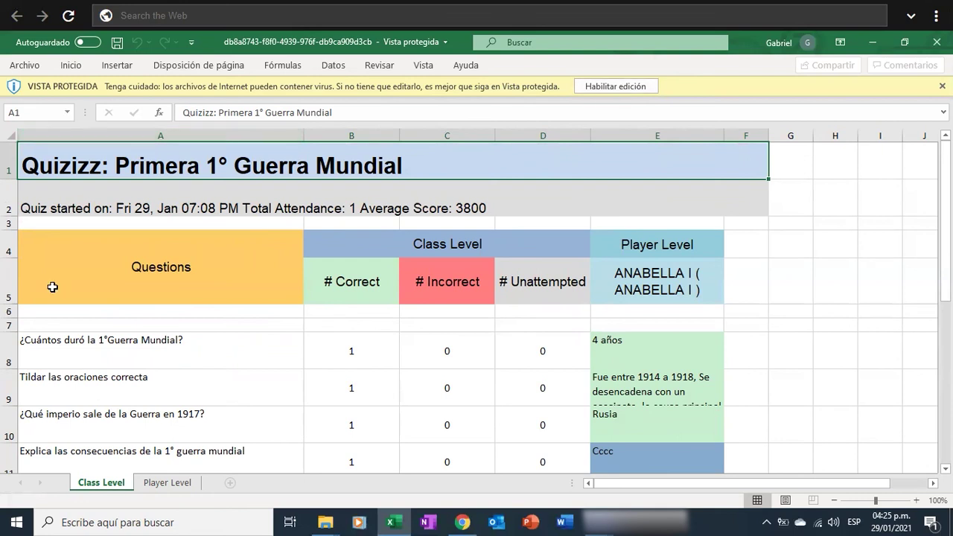
pyautogui.scroll(-3, 179, 283)
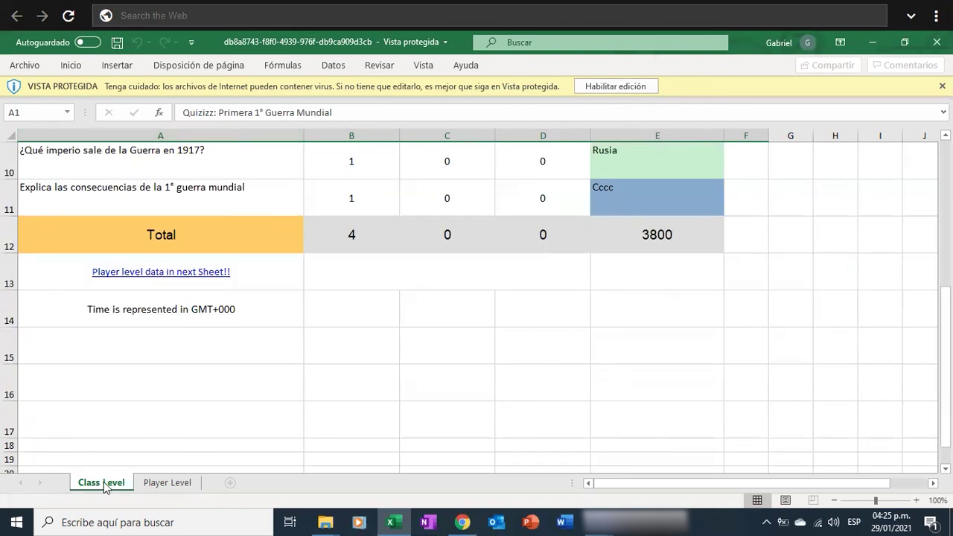
pyautogui.scroll(3, 188, 346)
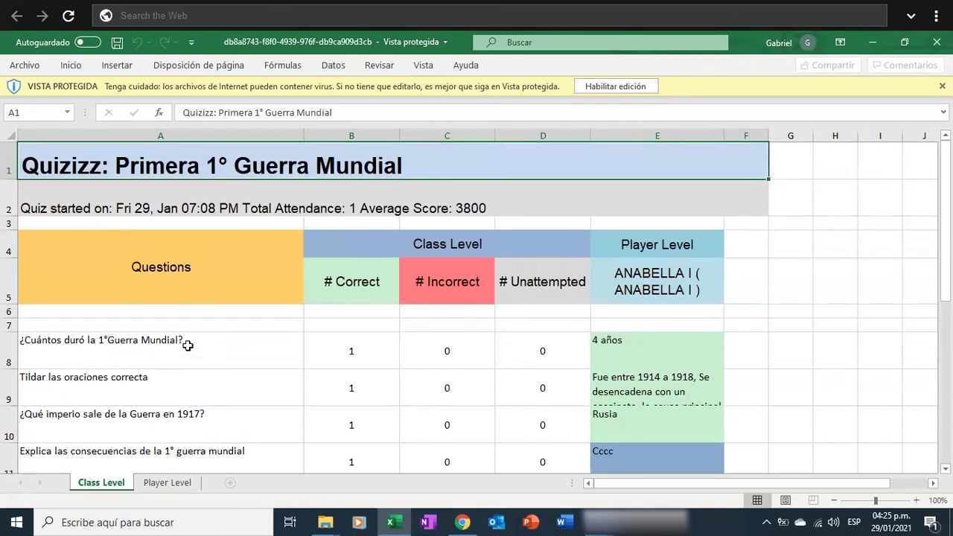
pyautogui.scroll(-4, 187, 346)
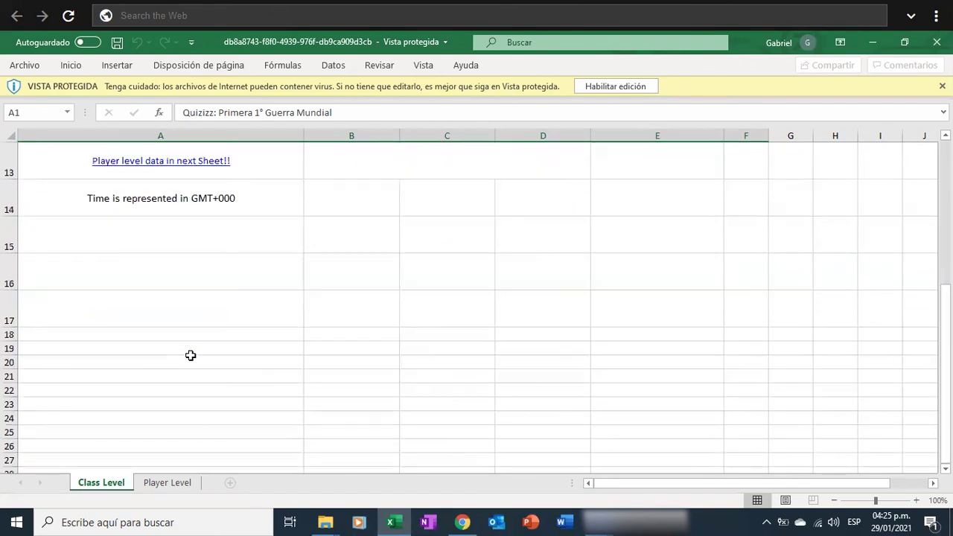
pyautogui.click(167, 482)
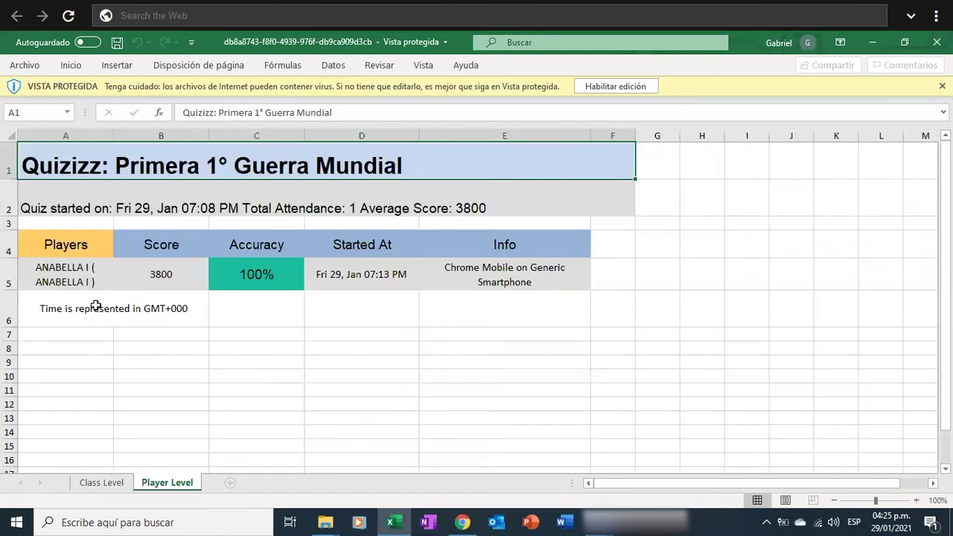